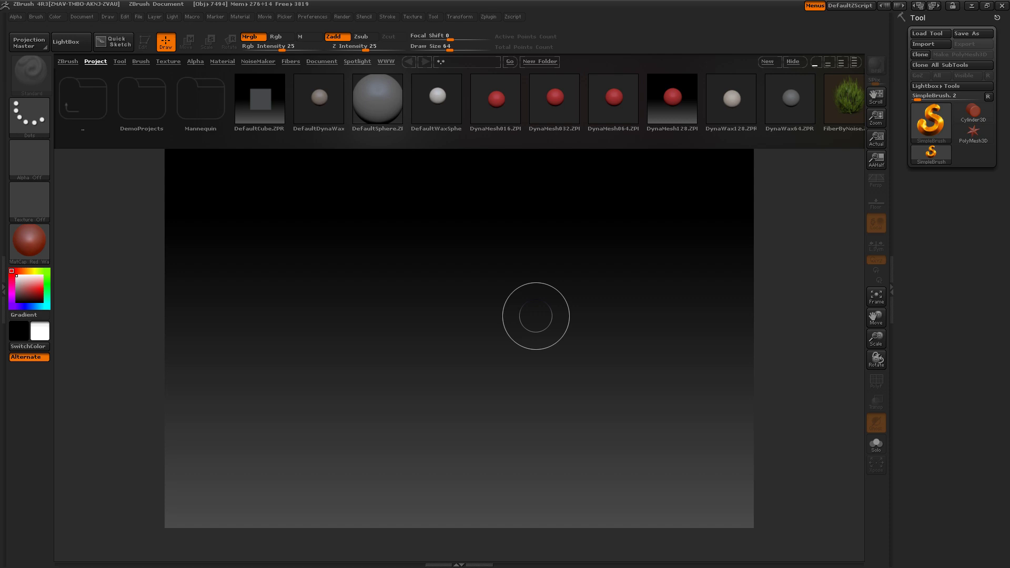
- Hide LightBox and load the spaceship xx.ZTL tool from the ZTools folder
click(72, 42)
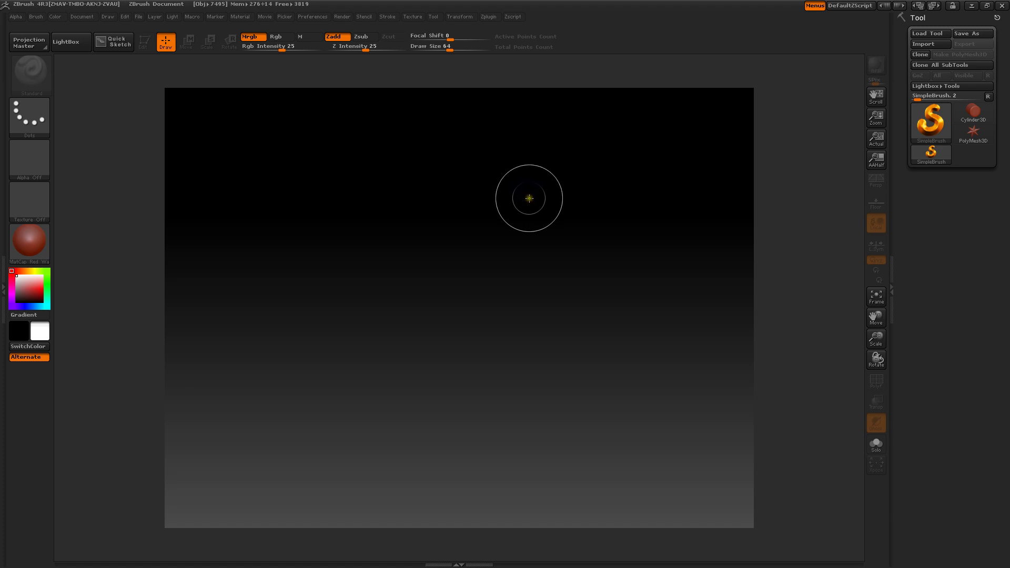
click(917, 33)
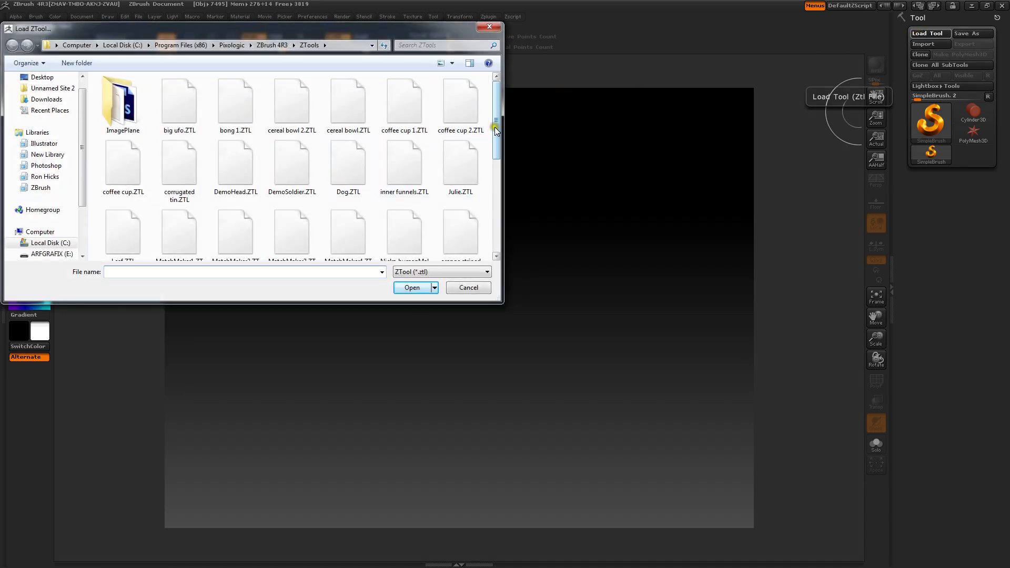
mouse_move(496, 130)
mouse_down()
mouse_move(500, 256)
mouse_move(484, 126)
mouse_move(502, 140)
mouse_move(479, 135)
mouse_move(480, 192)
mouse_move(478, 170)
mouse_up()
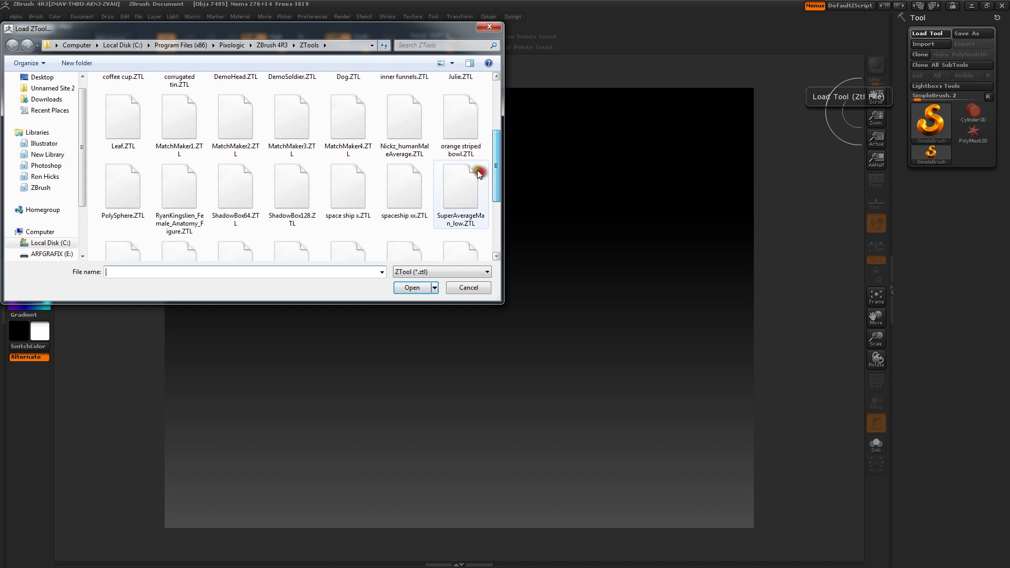
click(408, 195)
click(411, 288)
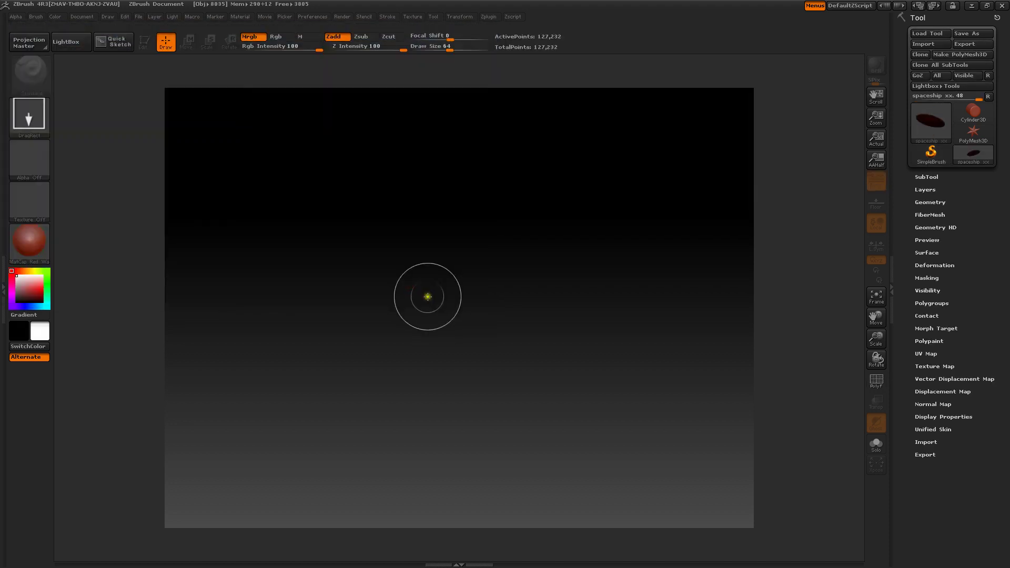
- Draw the spaceship on the canvas, enable Edit mode and turn the model to show its top
drag(447, 289, 657, 429)
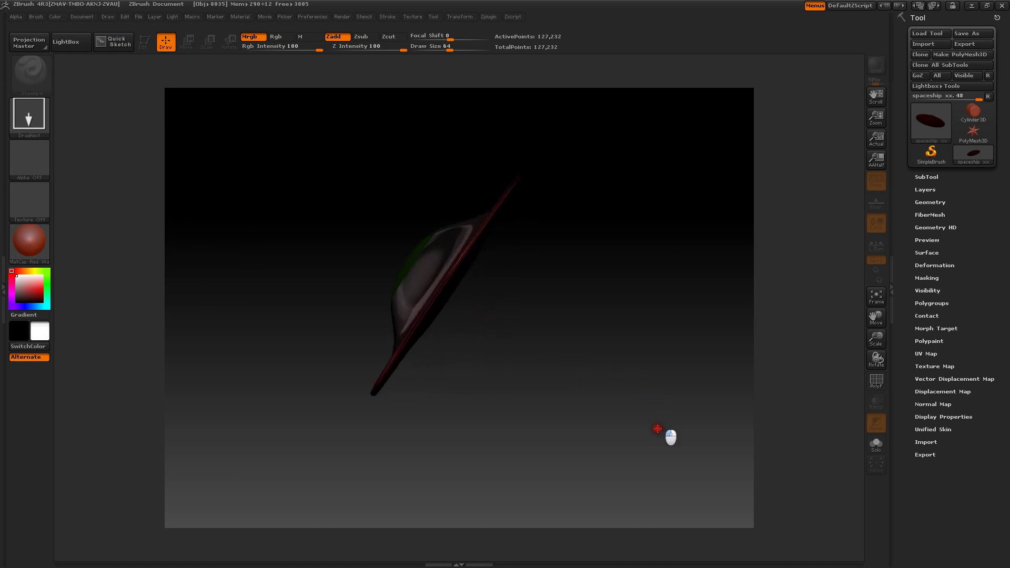
click(144, 42)
mouse_move(241, 91)
mouse_down()
mouse_move(345, 186)
mouse_move(377, 198)
mouse_move(358, 198)
mouse_move(354, 144)
mouse_move(273, 149)
mouse_move(370, 160)
mouse_move(368, 211)
mouse_move(354, 160)
mouse_move(352, 184)
mouse_up()
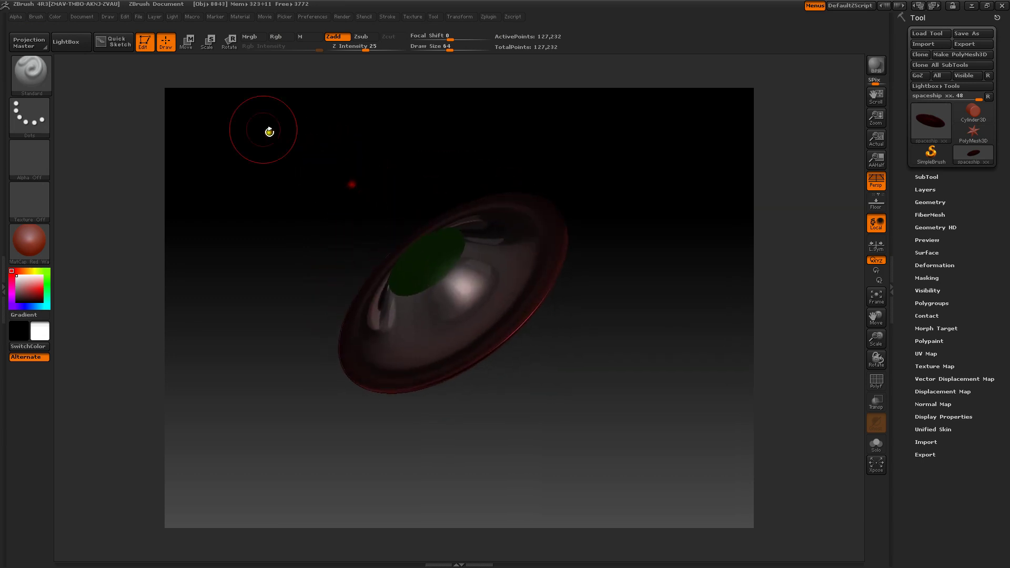
- Leave Edit mode and clear the spaceship from the canvas
key(ctrl)
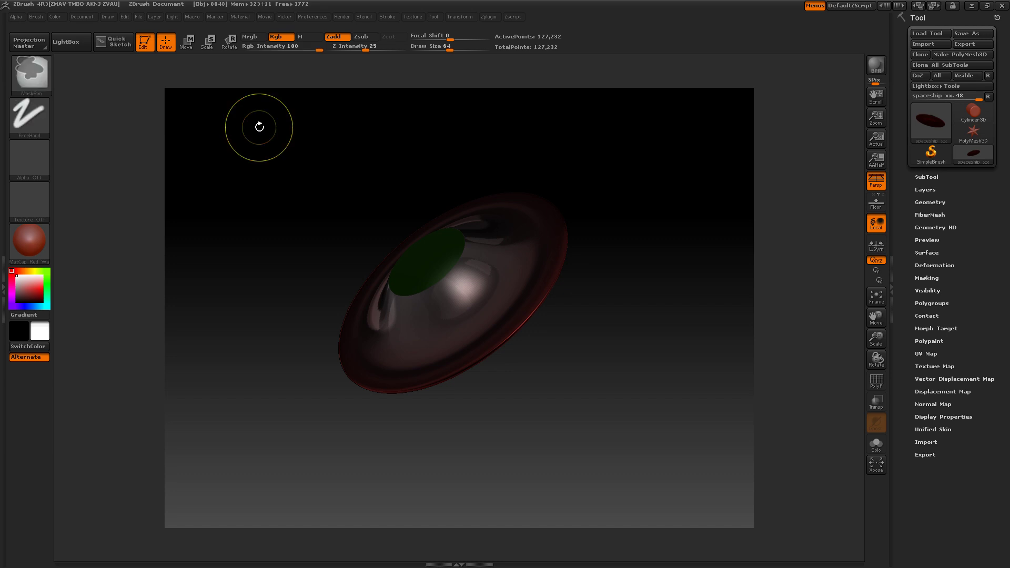
click(146, 42)
key(ctrl+n)
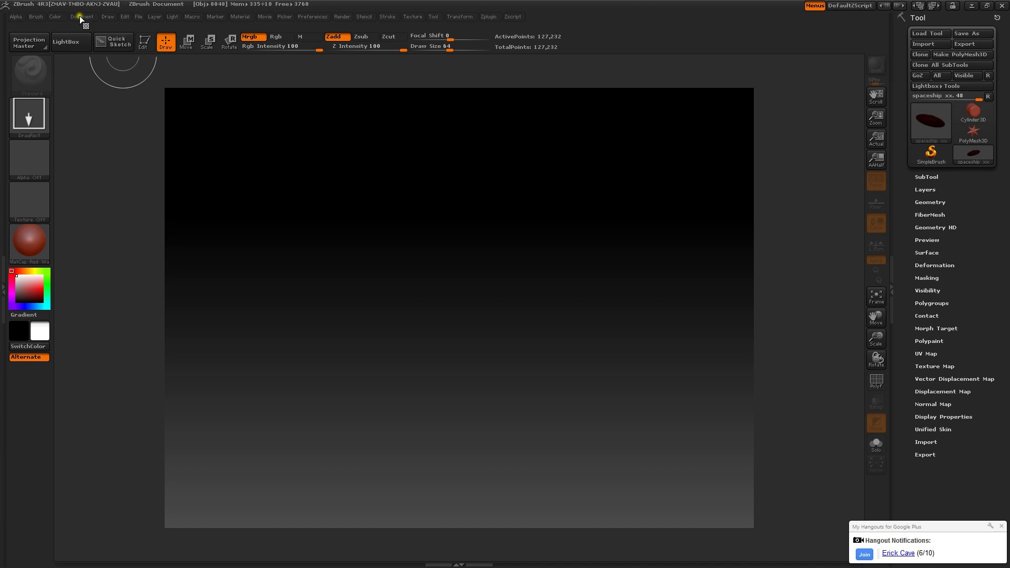
- Turn off the document's proportion constraint and set its width to 1800 and height to 1200
click(80, 14)
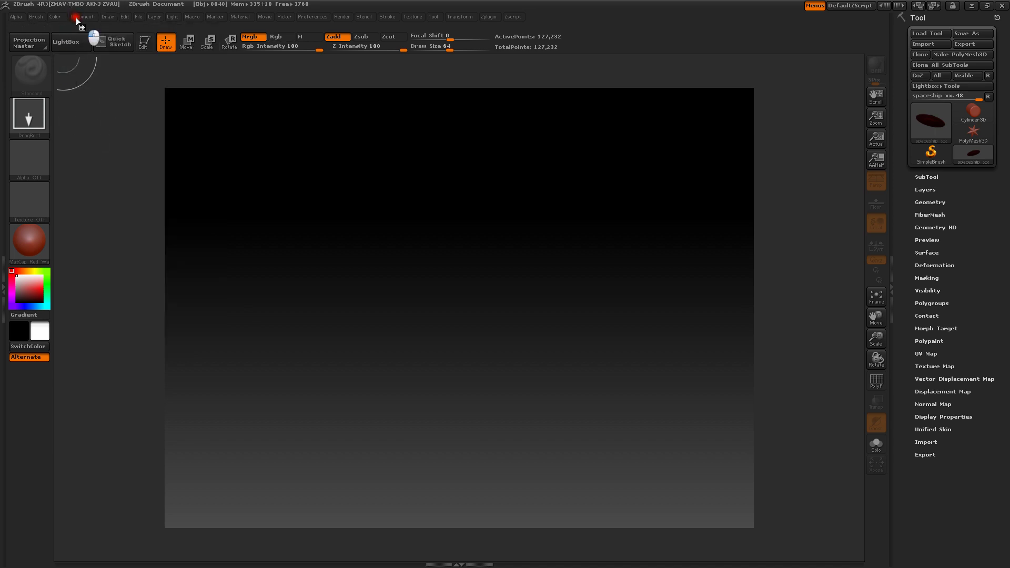
click(76, 17)
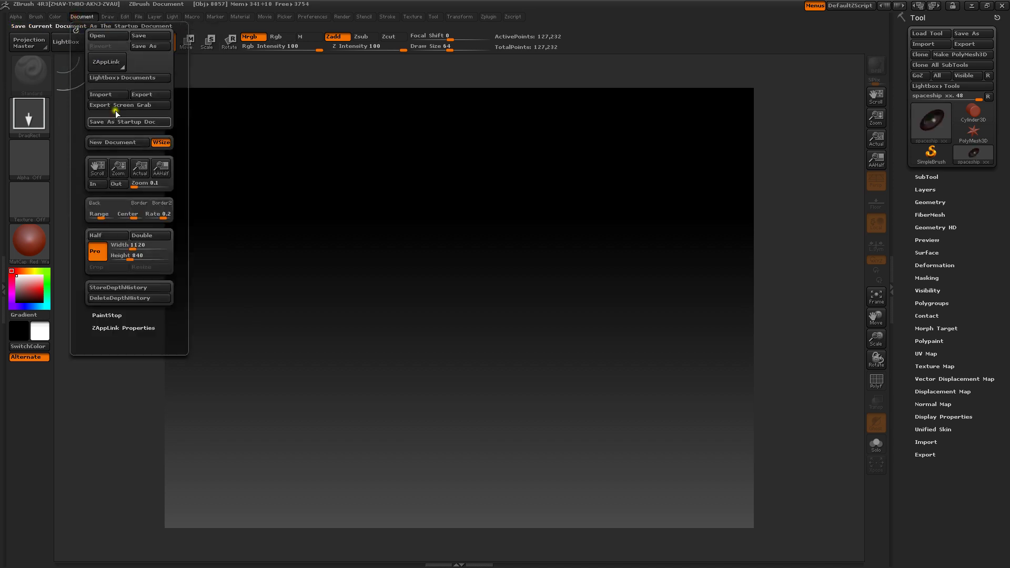
click(98, 255)
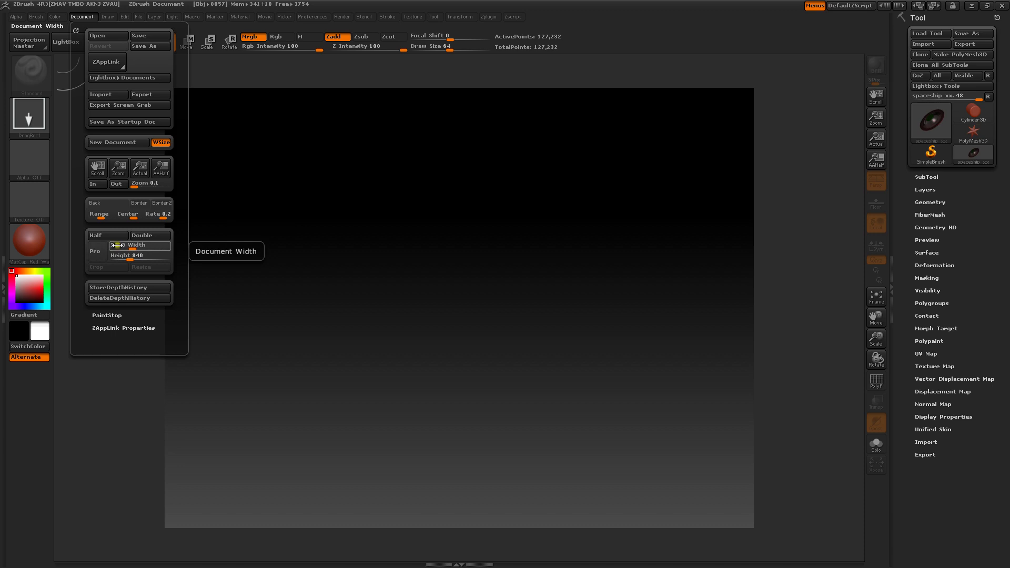
click(116, 245)
text(54)
click(122, 255)
text(25)
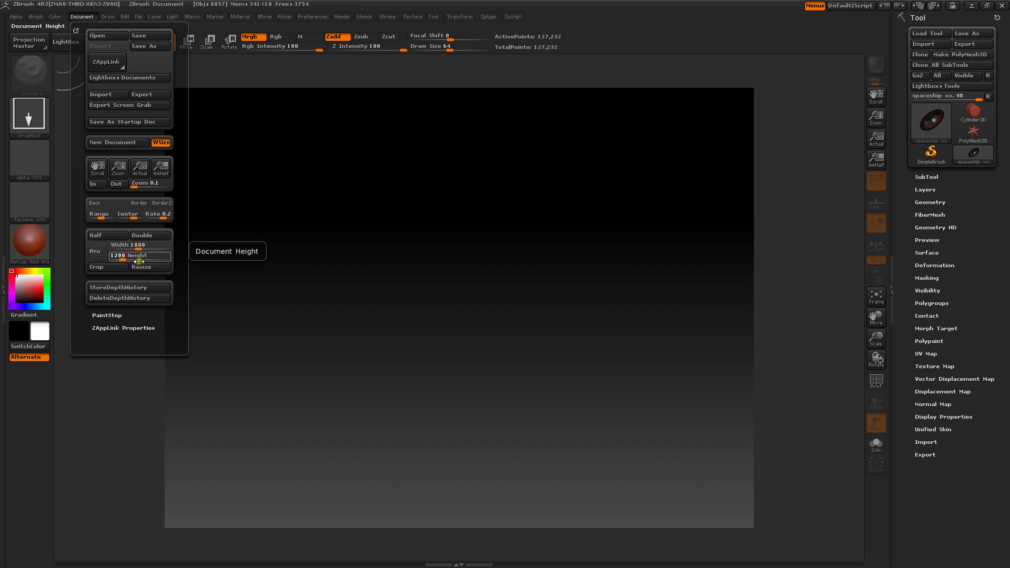
- Set the document height to 1894 and resize the document
drag(137, 250, 137, 250)
drag(138, 256, 136, 252)
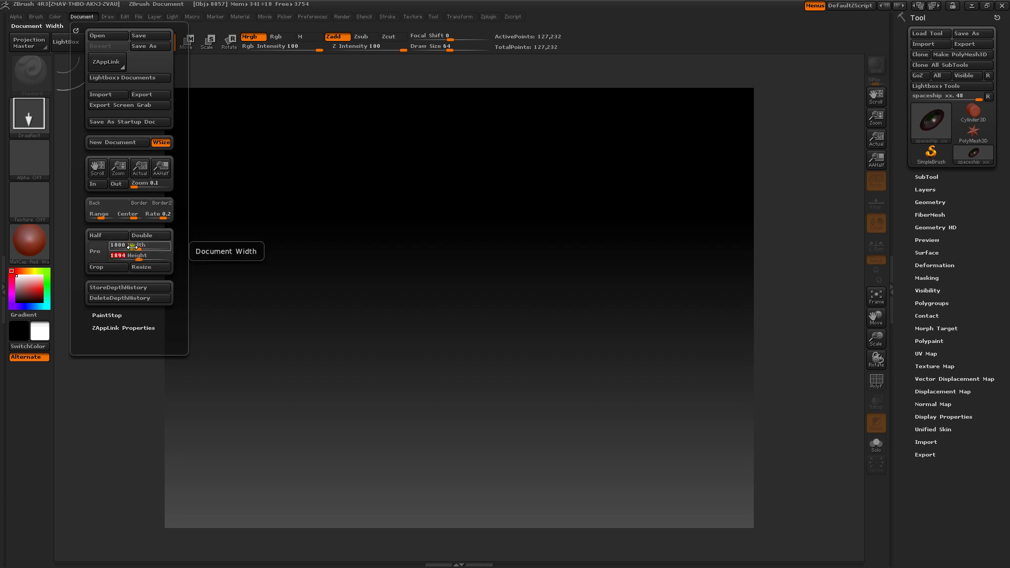
key(Return)
click(142, 267)
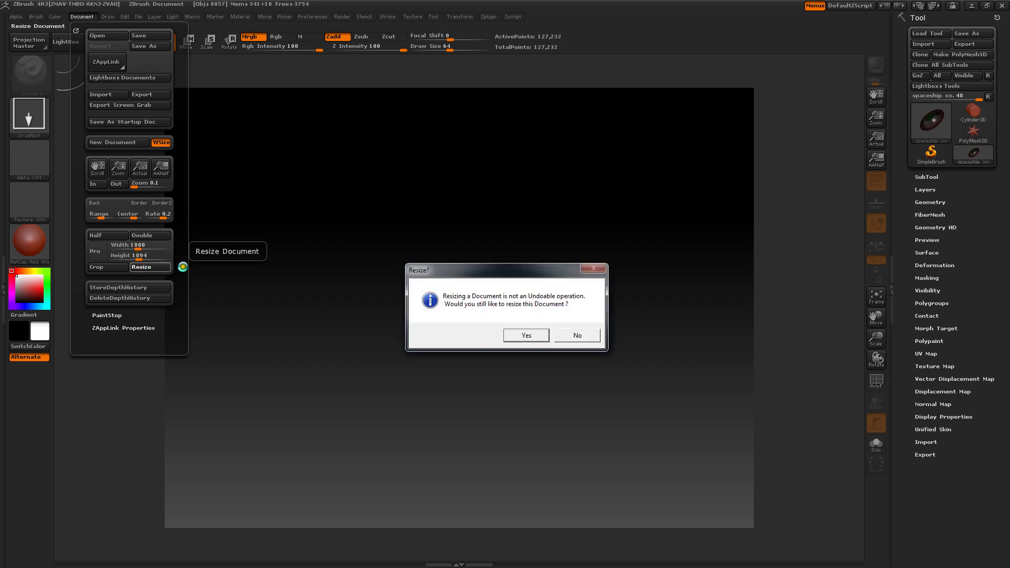
click(511, 336)
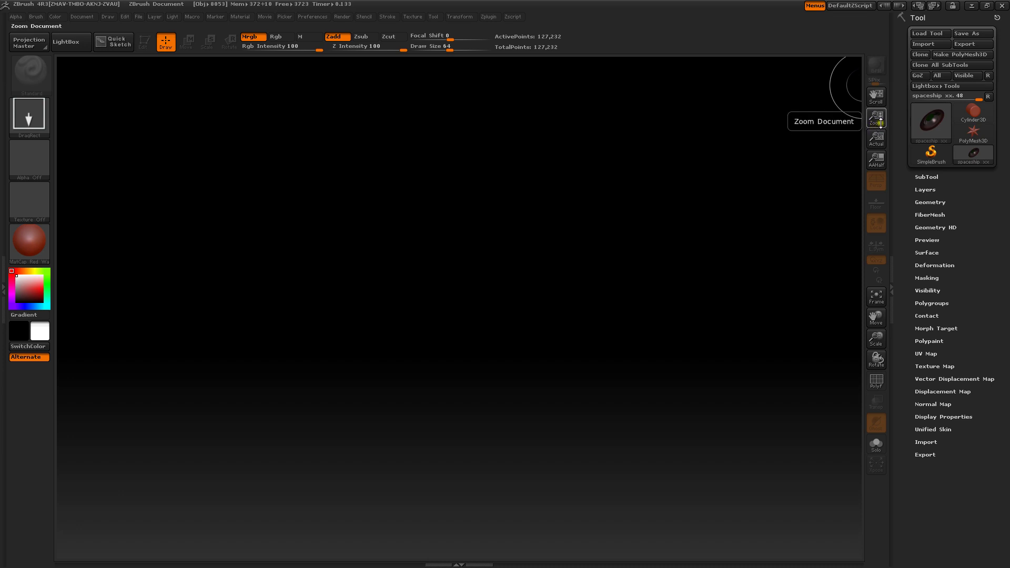
- Set the document height to 1200 and resize the document again
mouse_move(875, 118)
mouse_down()
mouse_move(868, 66)
mouse_move(873, 100)
mouse_up()
click(76, 16)
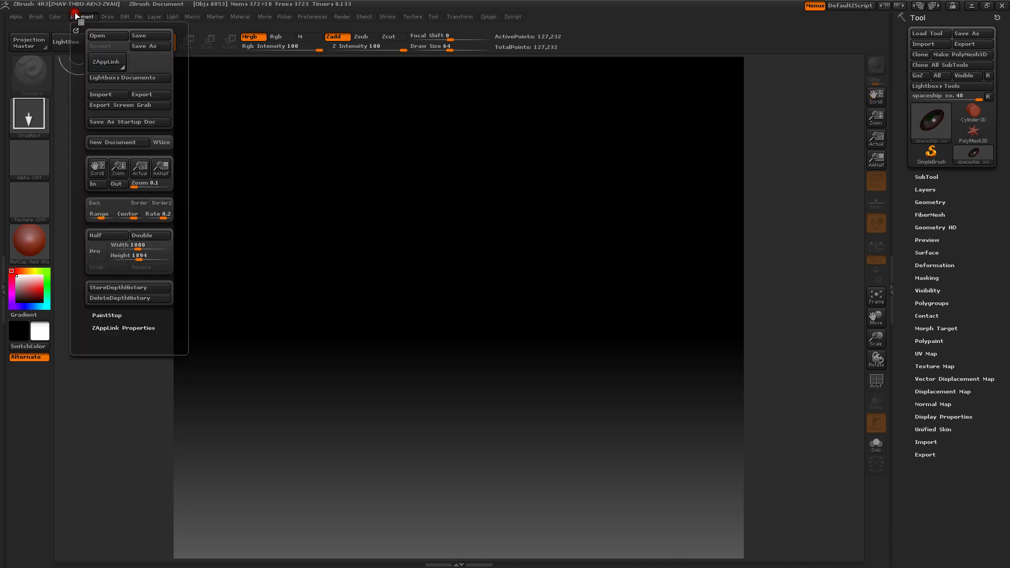
click(137, 256)
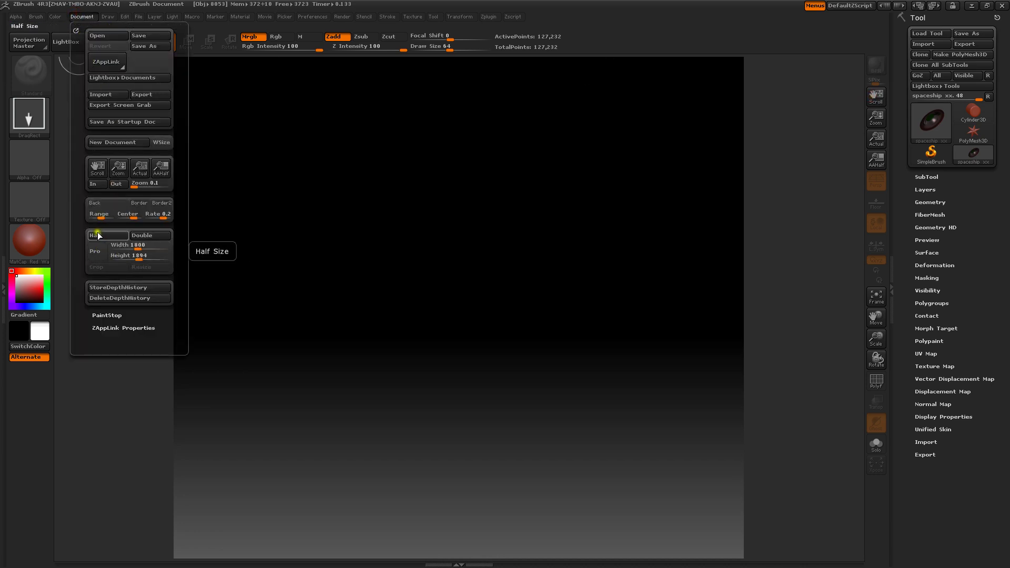
click(116, 250)
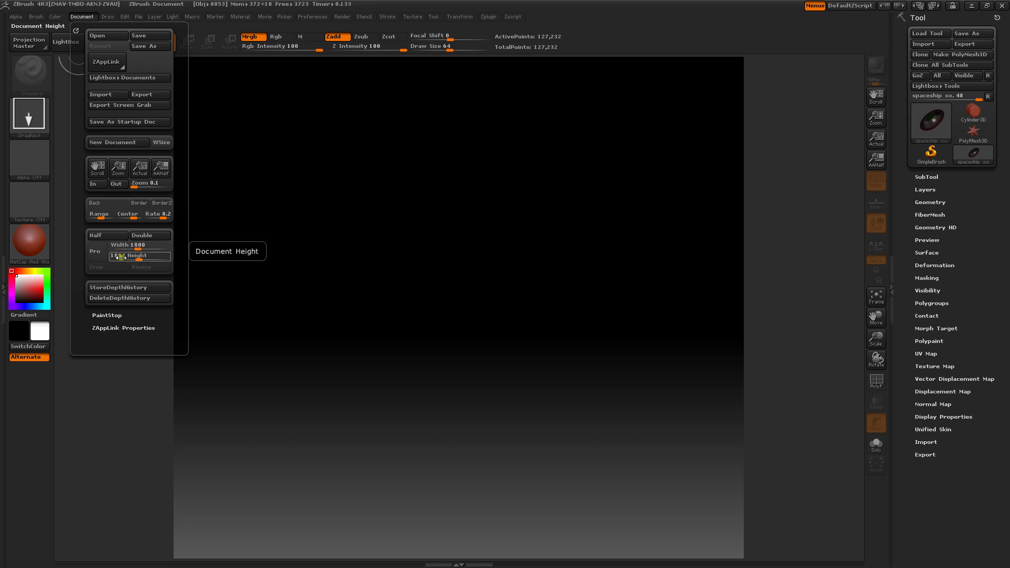
click(121, 257)
text(1200)
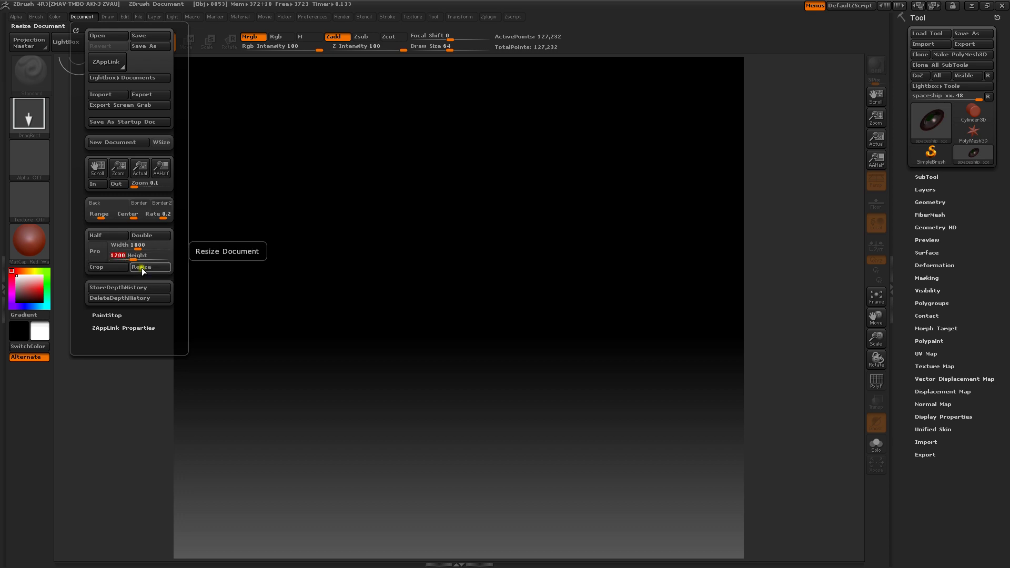
click(139, 267)
click(520, 336)
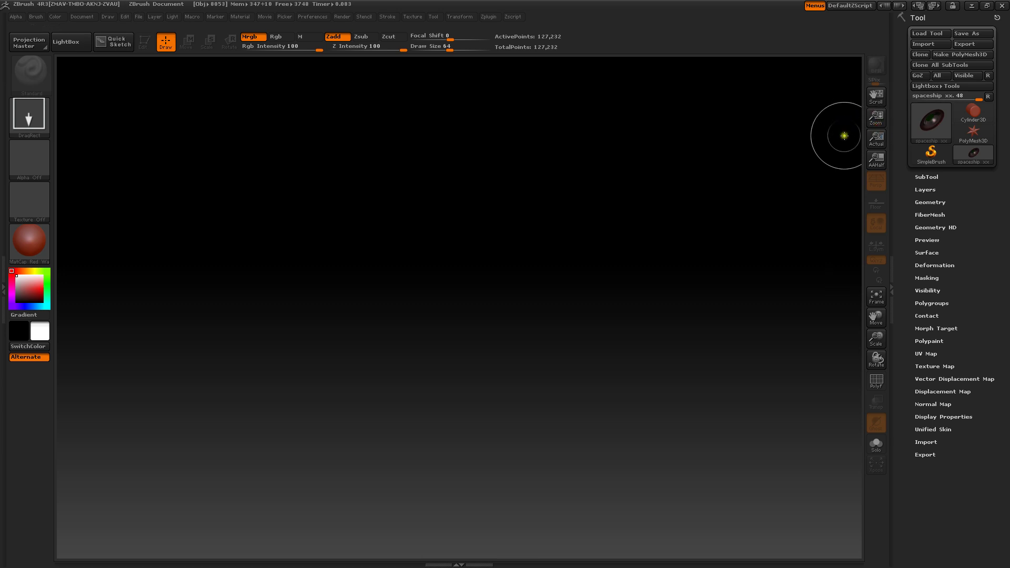
- Choose the SweepProfile3D mesh, draw it in the middle of the canvas and enable Edit mode
drag(875, 117, 870, 89)
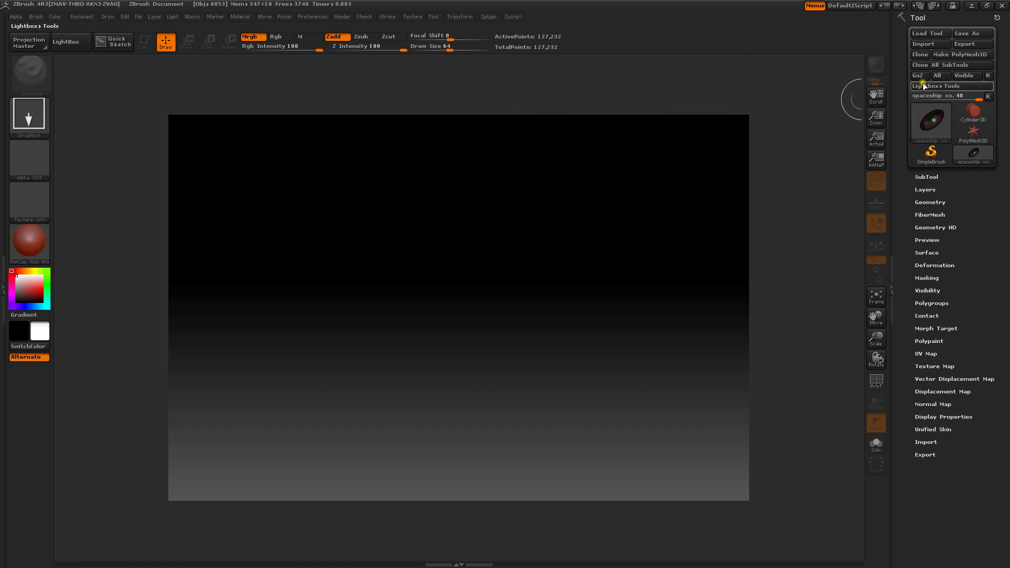
click(929, 117)
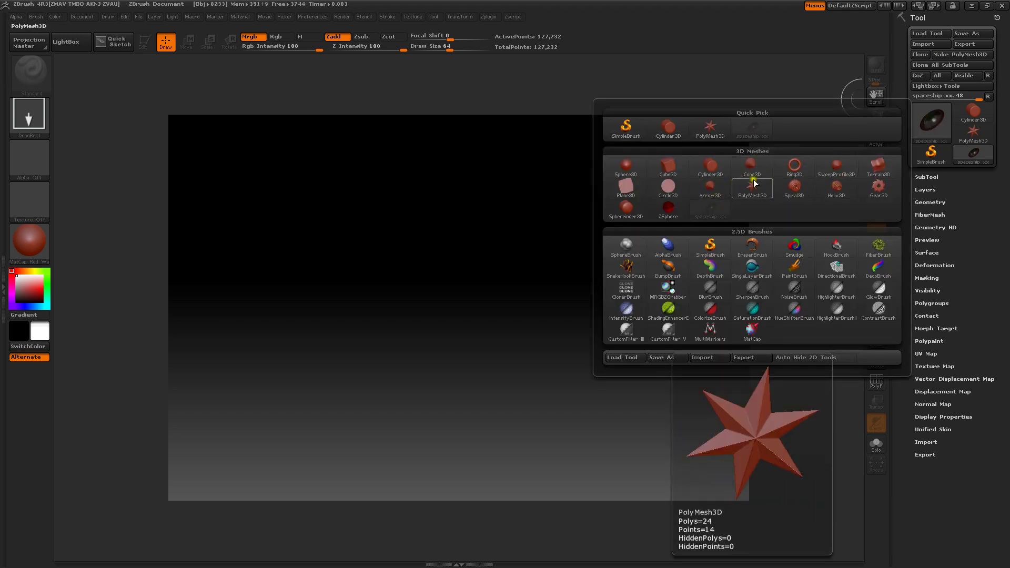
click(839, 166)
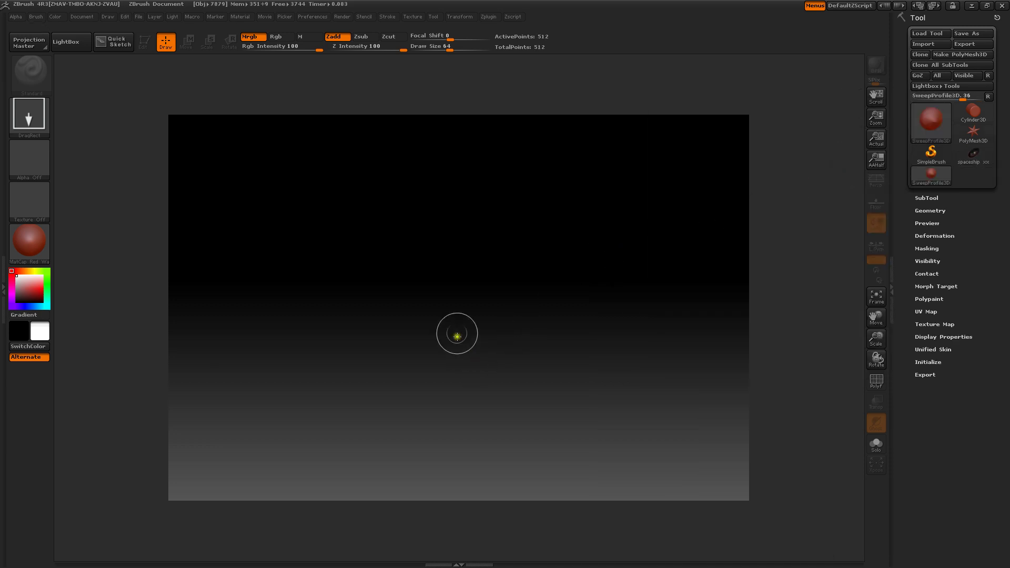
drag(461, 310, 559, 412)
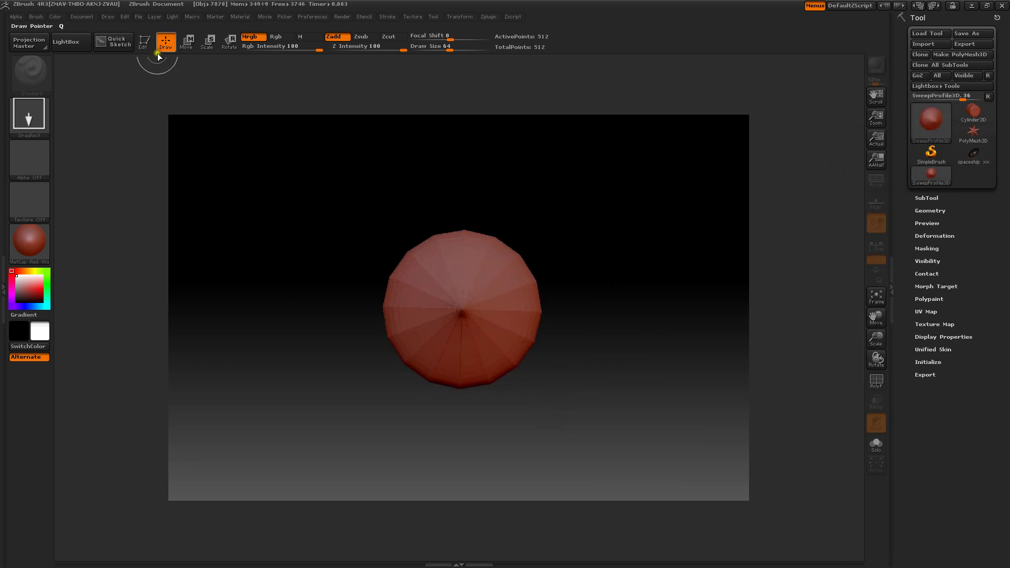
click(144, 42)
drag(308, 209, 326, 194)
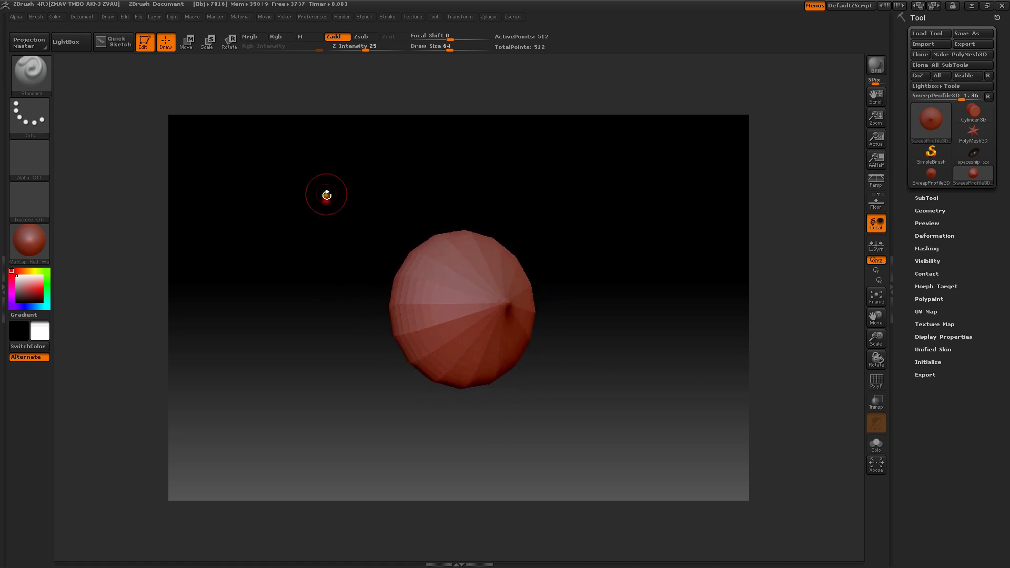
- Reshape the S Profile curve in the Initialize settings into a teardrop that bulges near its lower end
click(918, 362)
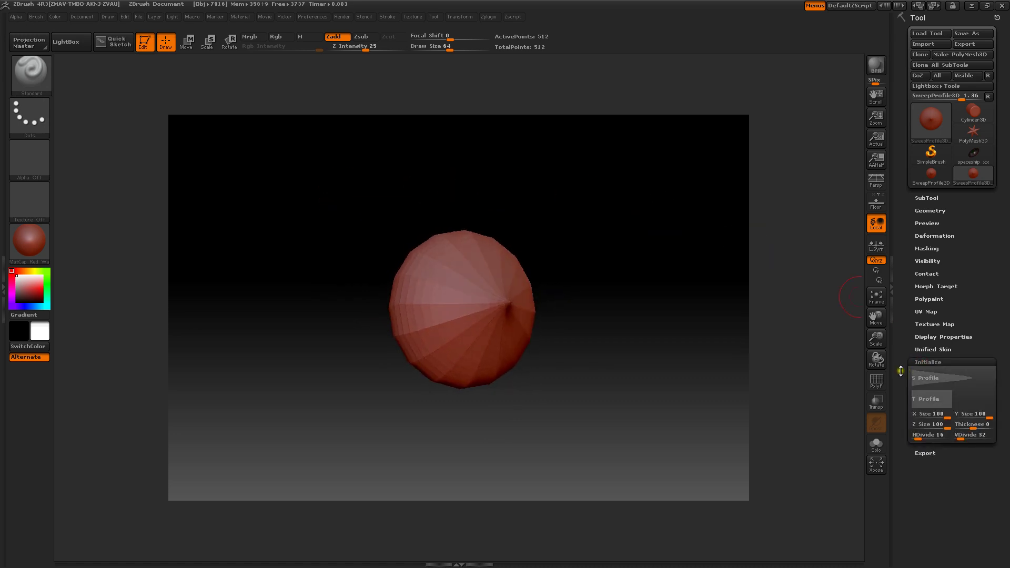
click(901, 363)
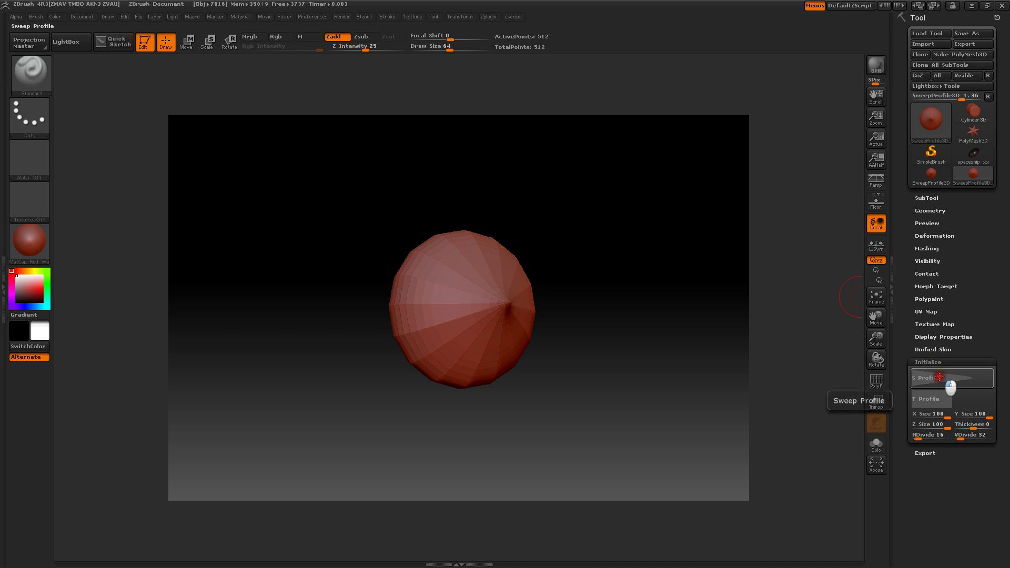
click(939, 376)
mouse_move(970, 409)
mouse_down()
mouse_move(960, 406)
mouse_move(967, 421)
mouse_move(957, 408)
mouse_move(966, 402)
mouse_up()
drag(626, 271, 665, 253)
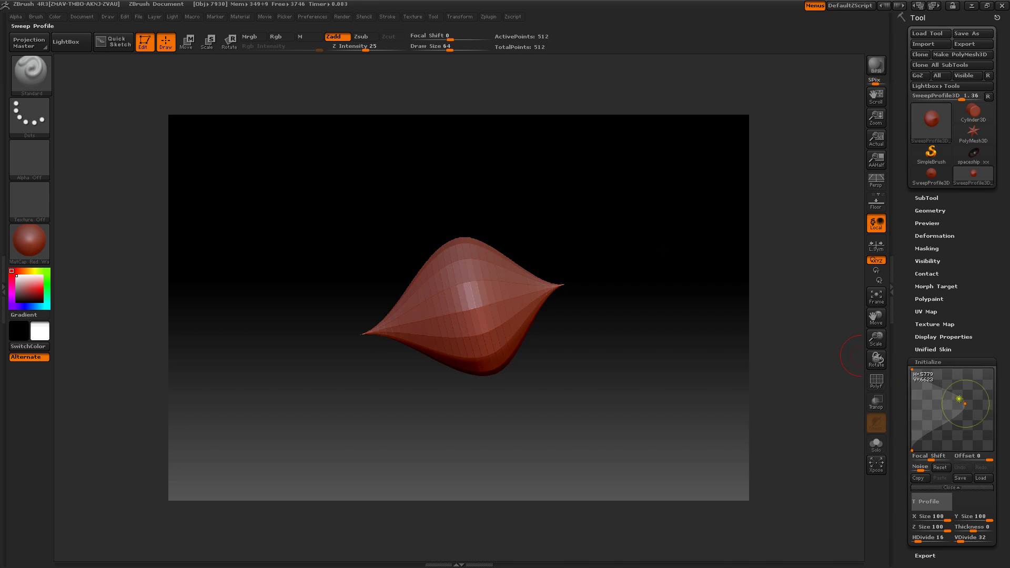
drag(967, 406, 986, 442)
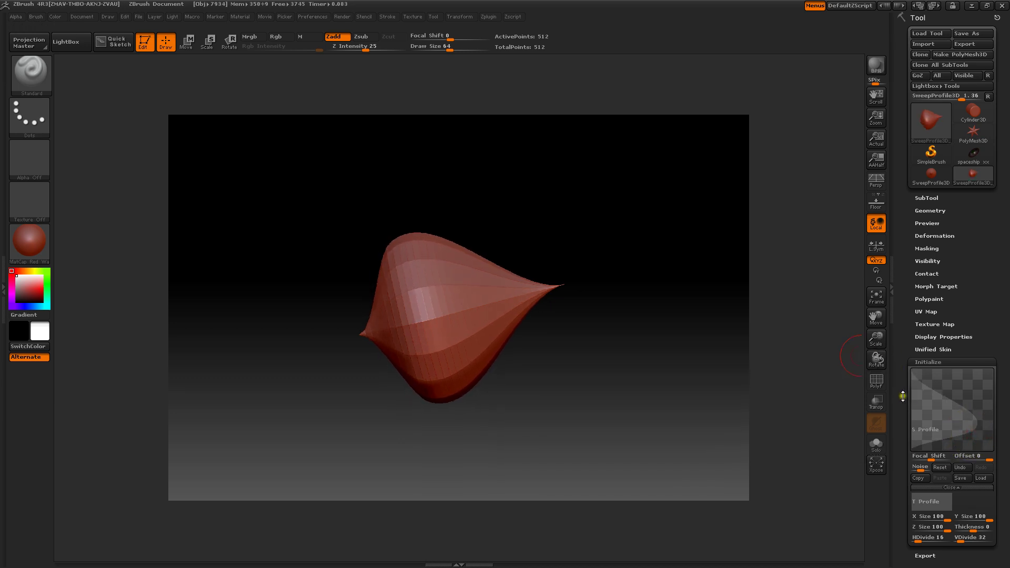
- Examine the T Profile thickness curve, and collapse the Initialize settings
drag(904, 396, 905, 333)
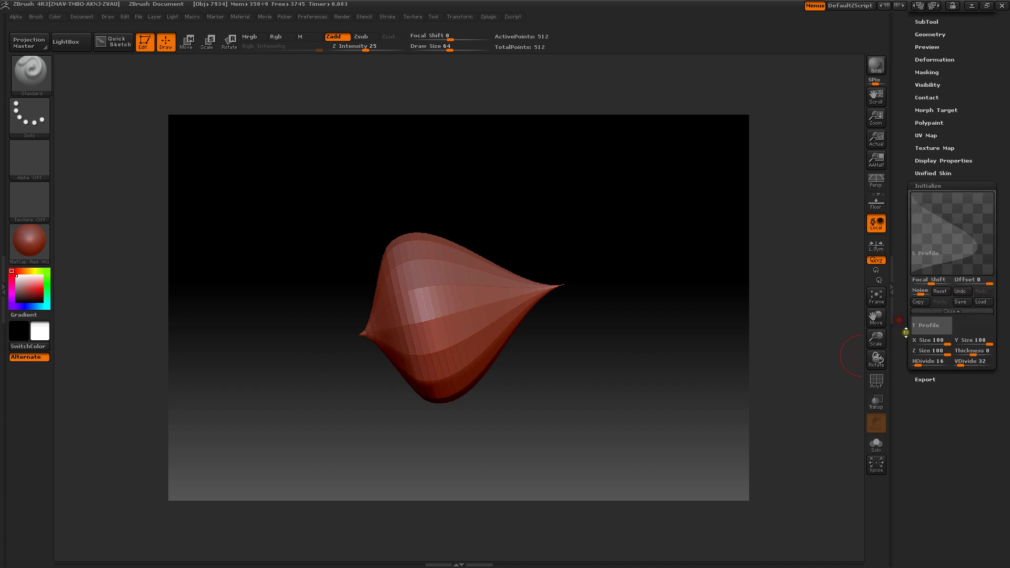
click(921, 328)
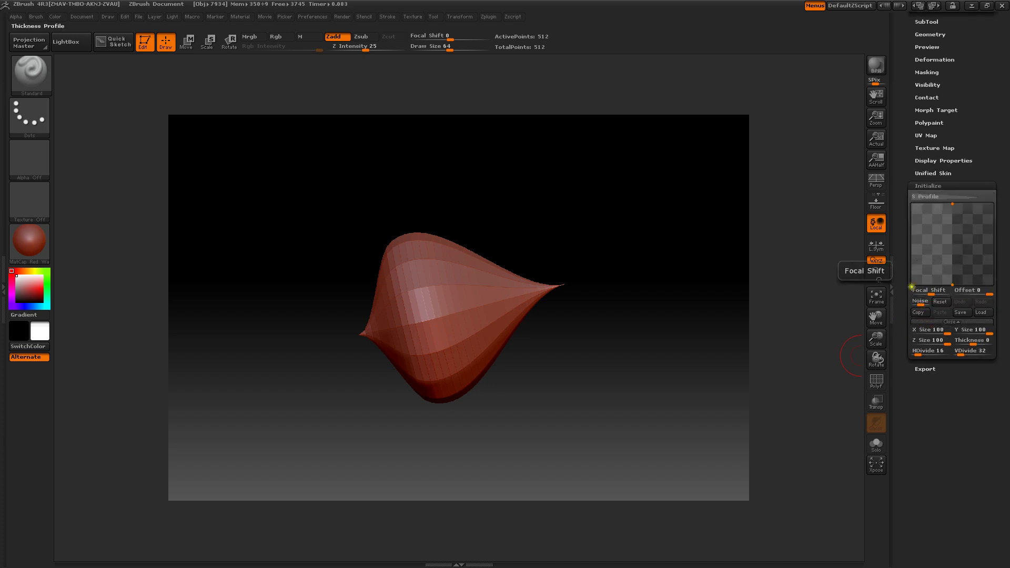
drag(903, 262, 904, 320)
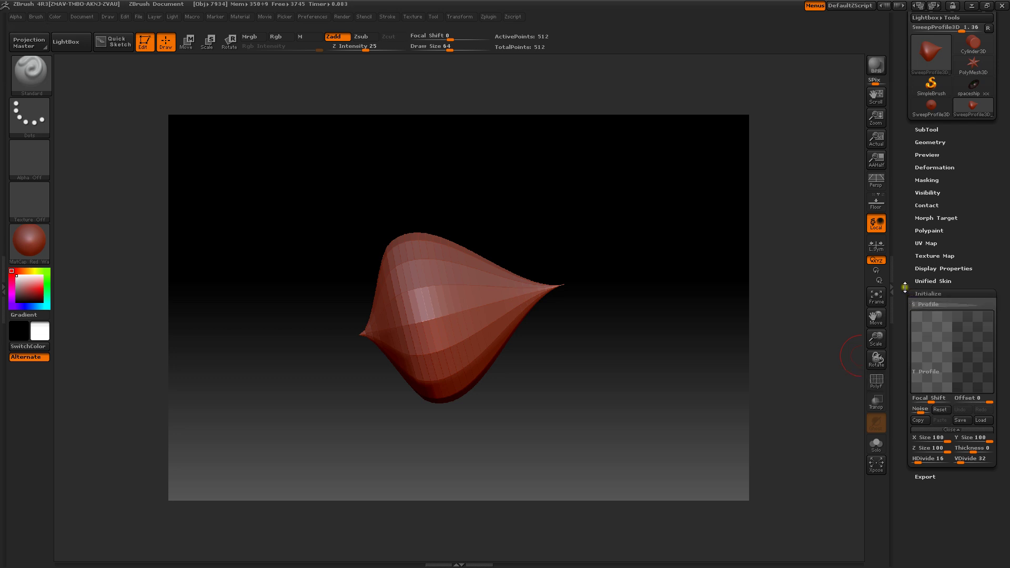
click(921, 294)
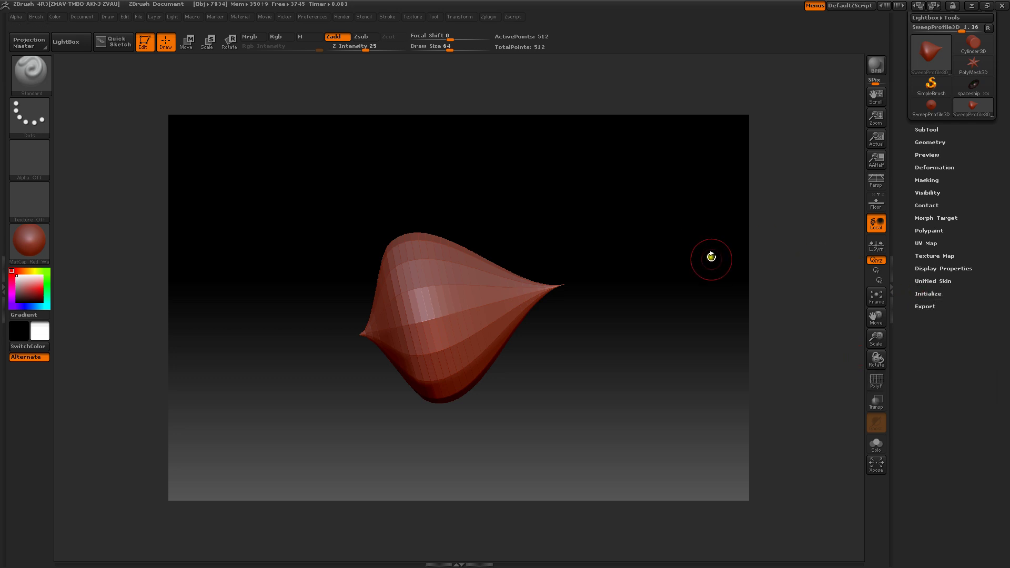
drag(711, 256, 665, 248)
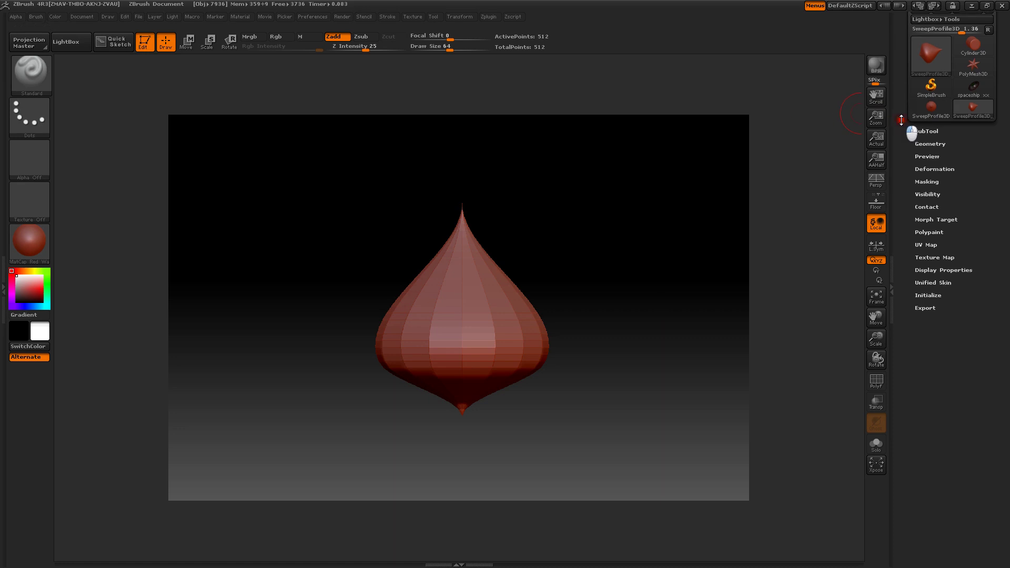
drag(901, 120, 913, 239)
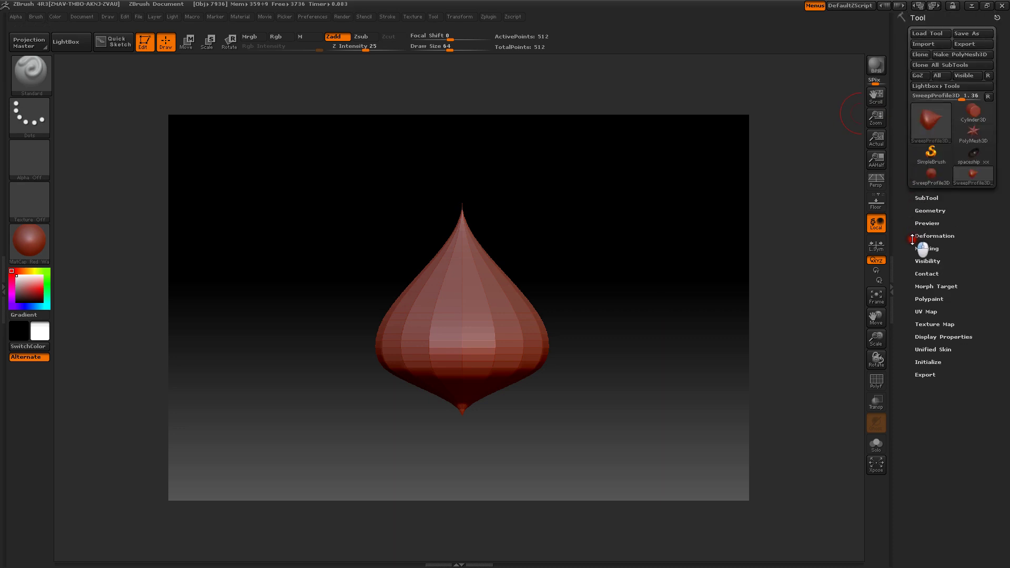
- Convert the teardrop sweep profile into a PolyMesh3D and turn on the floor grid
click(954, 55)
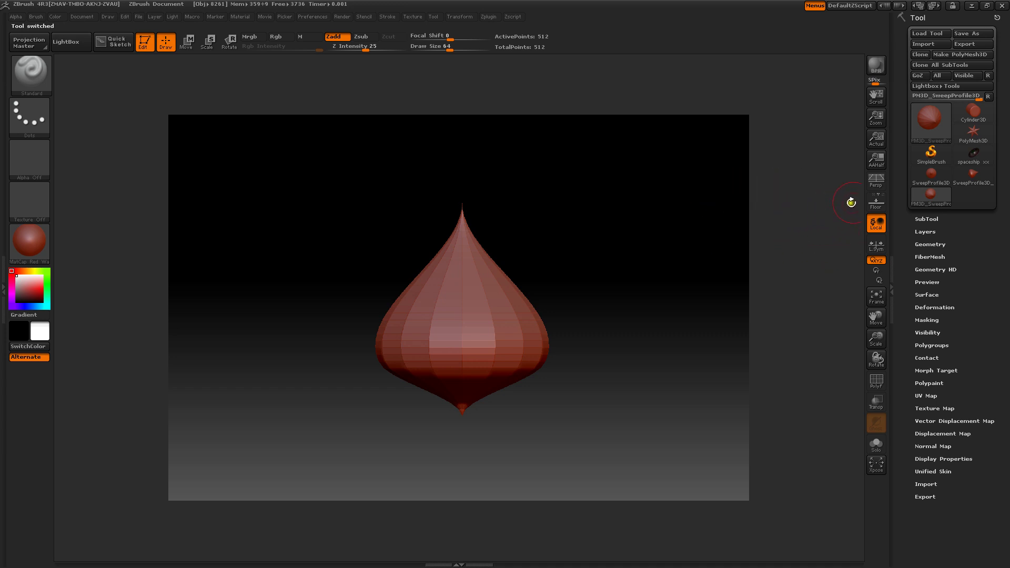
click(876, 205)
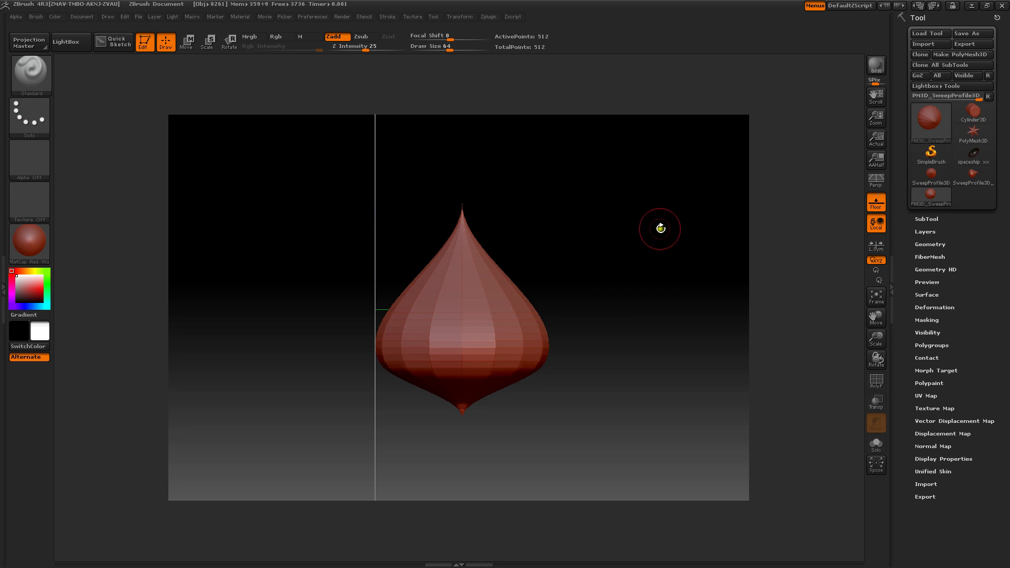
- Place a transpose line downward from the mesh's centre and rotate the mesh a quarter turn so its long tip points toward the floor grid
click(229, 42)
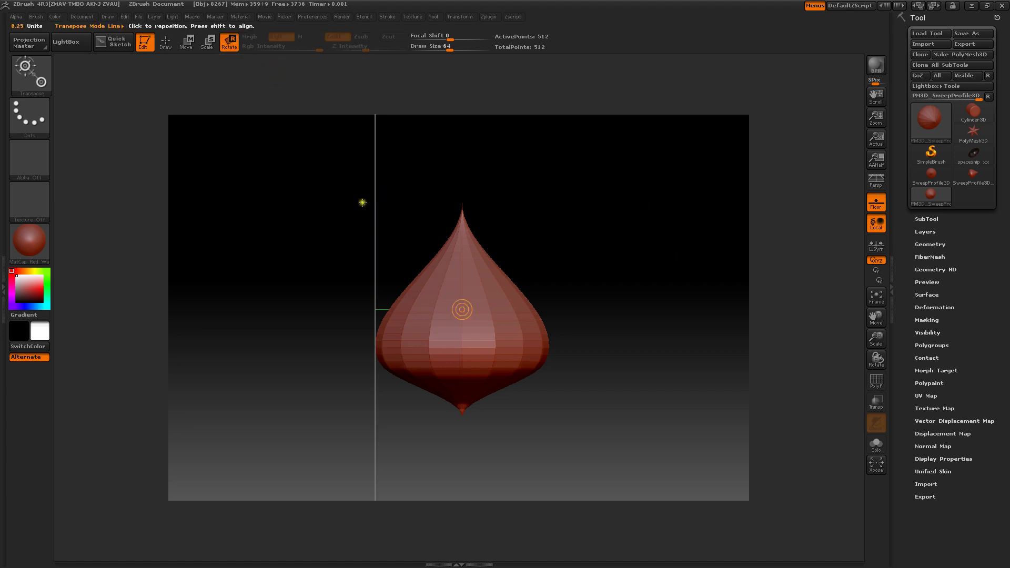
mouse_move(371, 202)
mouse_down()
mouse_move(408, 221)
mouse_move(422, 214)
mouse_move(376, 219)
mouse_move(389, 291)
mouse_move(379, 293)
mouse_move(377, 198)
mouse_up()
drag(387, 198, 352, 194)
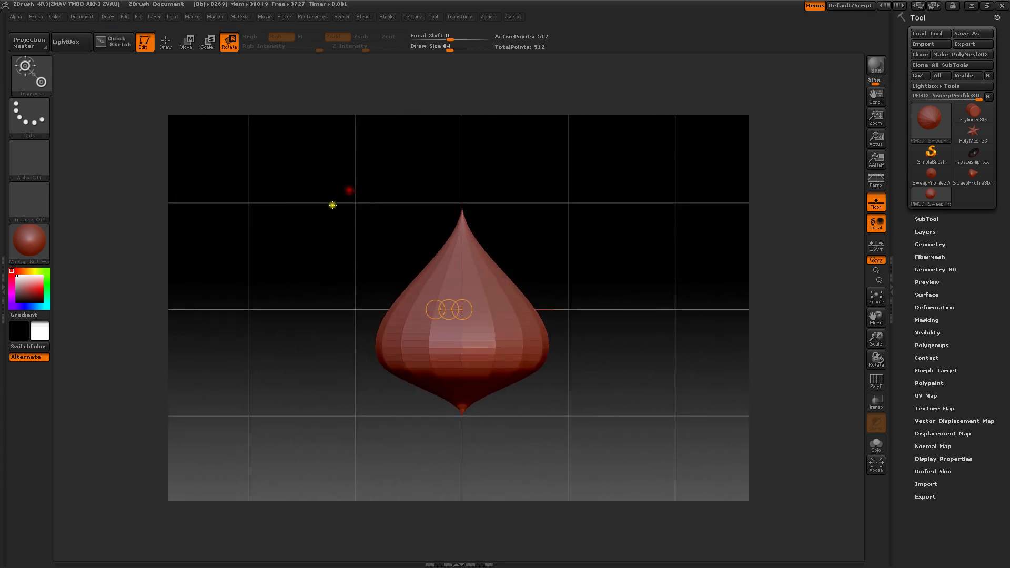
drag(427, 309, 325, 289)
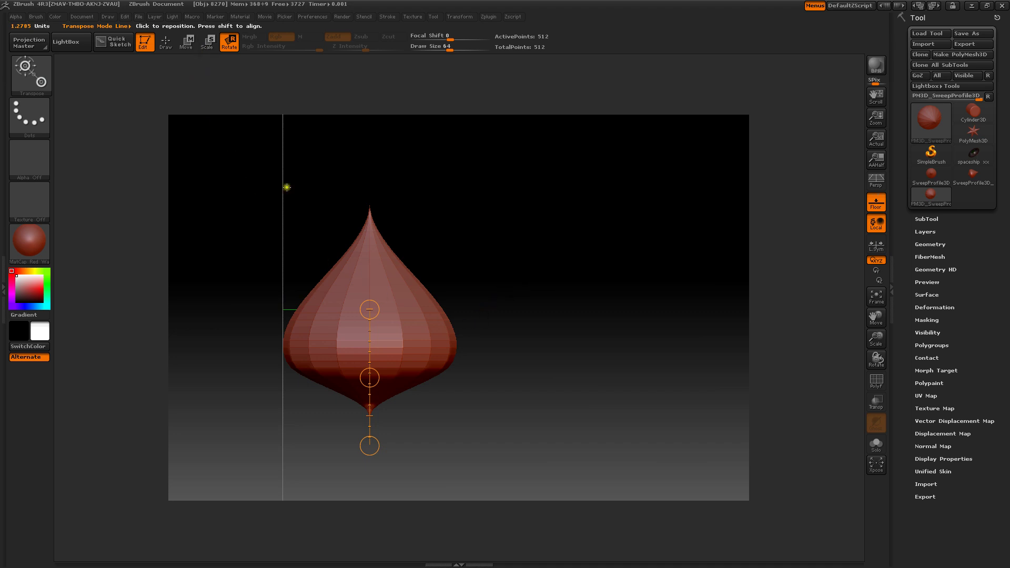
drag(372, 448, 547, 318)
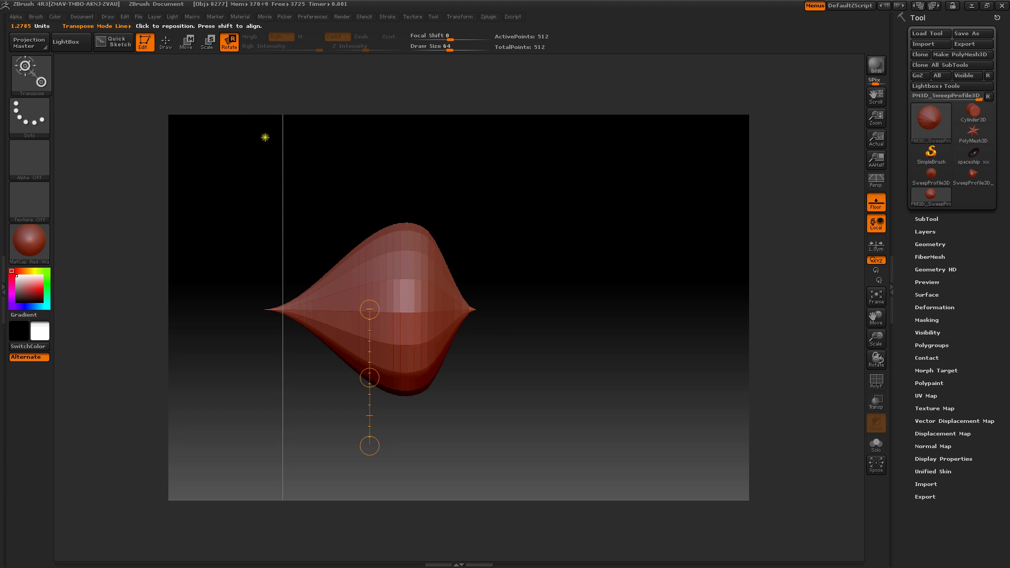
- Try to turn the mesh around by rotating it from the lower end of the transpose line, undoing the tilted rotation
drag(370, 446, 396, 227)
drag(372, 441, 468, 241)
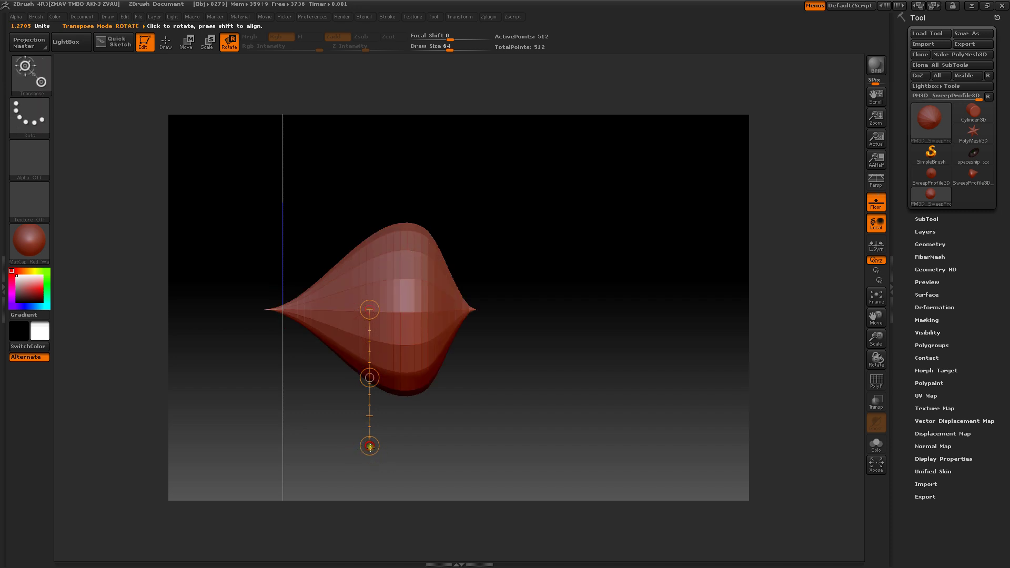
drag(370, 446, 490, 254)
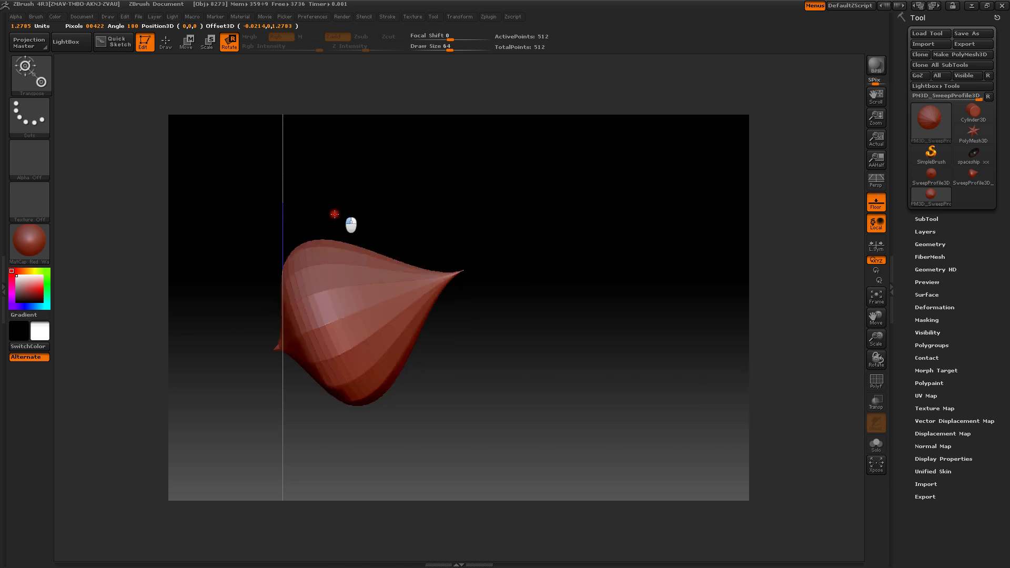
shift+drag(364, 211, 395, 258)
key(ctrl+z)
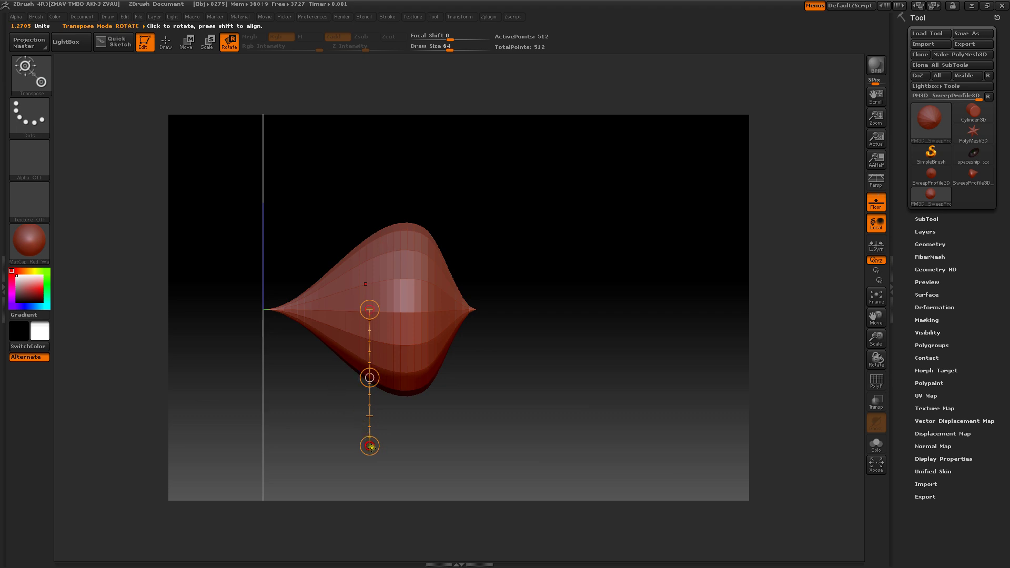
drag(370, 446, 338, 170)
shift+click(340, 173)
drag(370, 444, 362, 146)
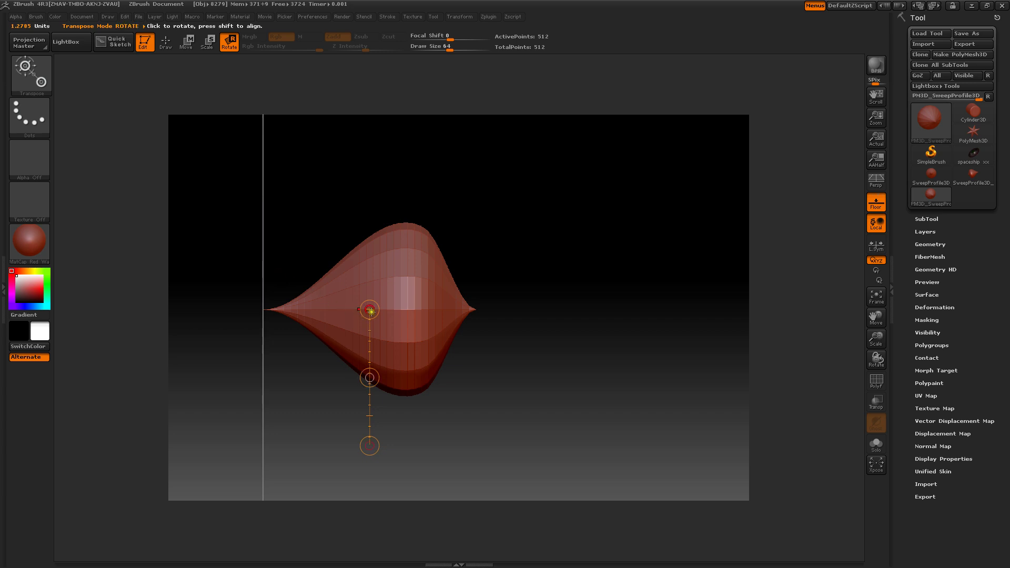
- Try rotating the mesh from the upper end of the transpose line, and undo that rotation
drag(371, 310, 377, 474)
alt+drag(493, 392, 487, 256)
key(ctrl)
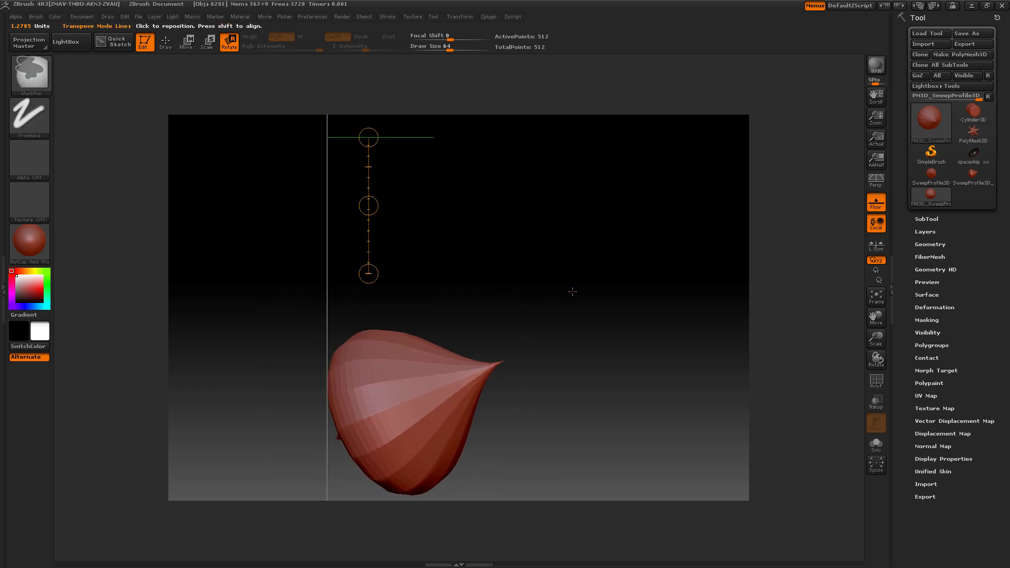
key(ctrl+z)
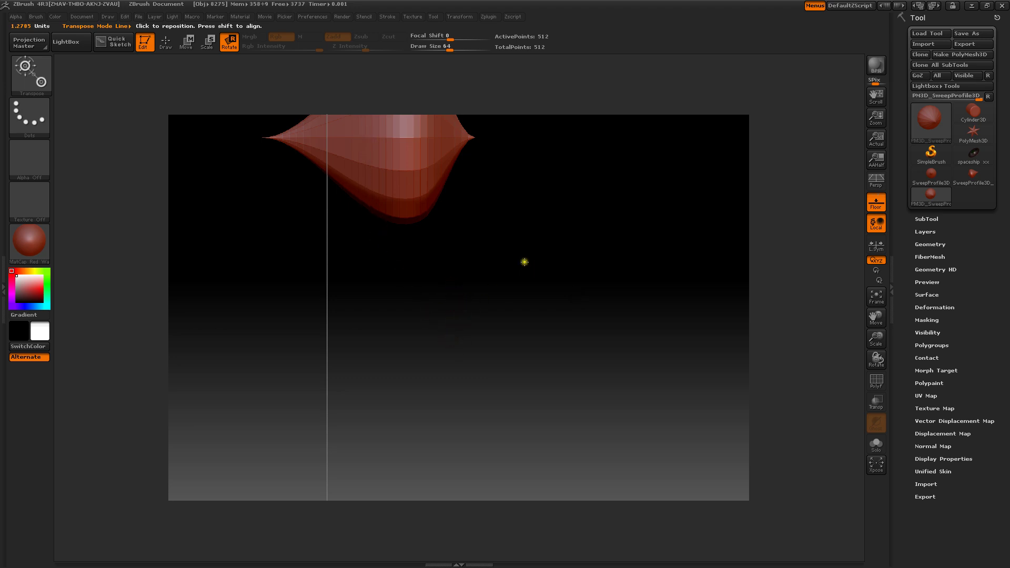
alt+drag(522, 261, 518, 384)
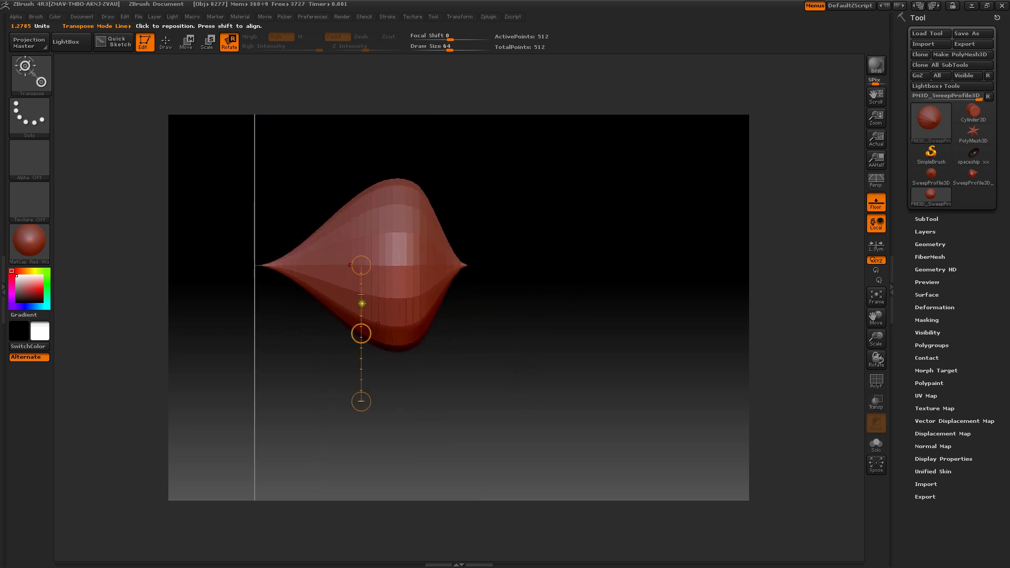
- Shift the transpose line to the mesh's blunt end and rotate the mesh until its long tip points away from the floor grid
drag(361, 300, 458, 301)
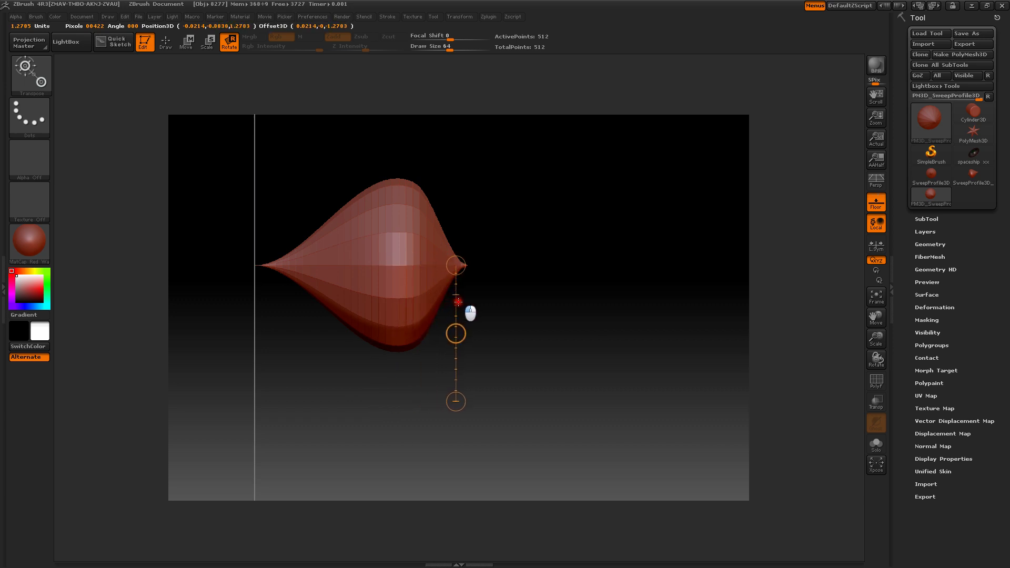
drag(456, 336, 349, 195)
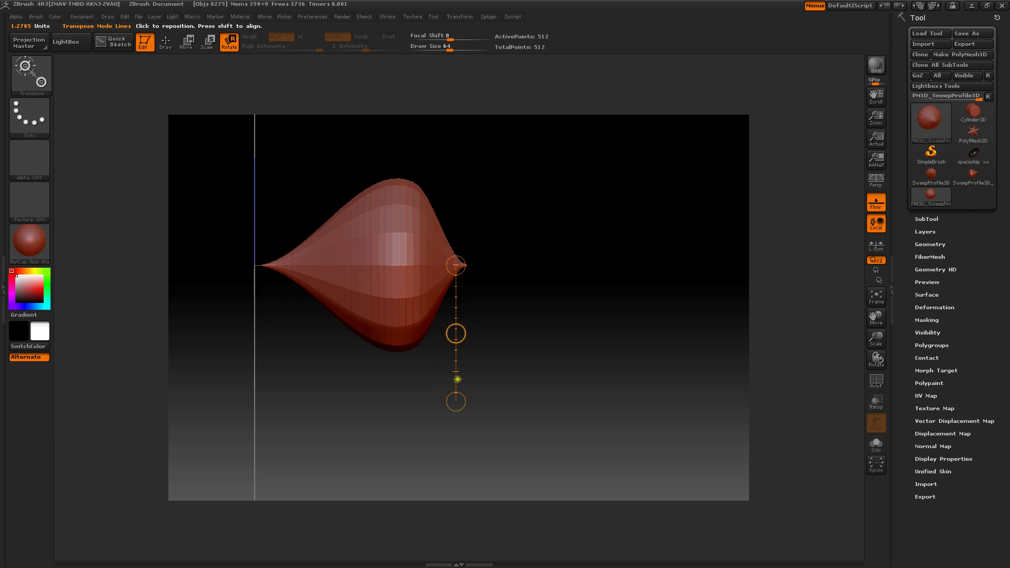
drag(457, 379, 560, 247)
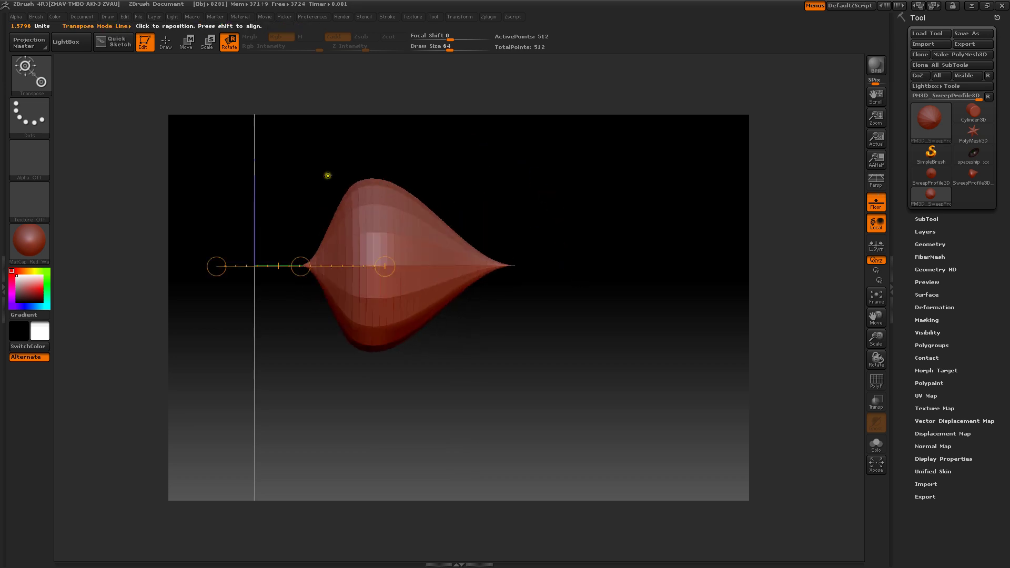
- View the mesh standing on the floor grid and rotate it slightly to straighten its vertical axis
click(190, 47)
mouse_move(538, 193)
mouse_down()
mouse_move(500, 181)
mouse_move(473, 143)
mouse_move(550, 219)
mouse_move(532, 178)
mouse_up()
drag(303, 208, 285, 189)
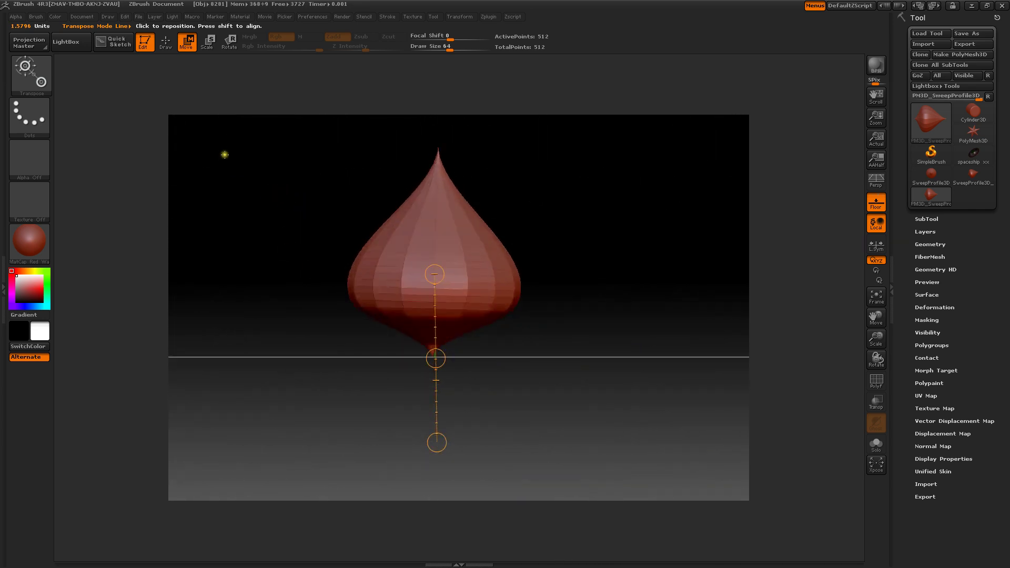
click(225, 47)
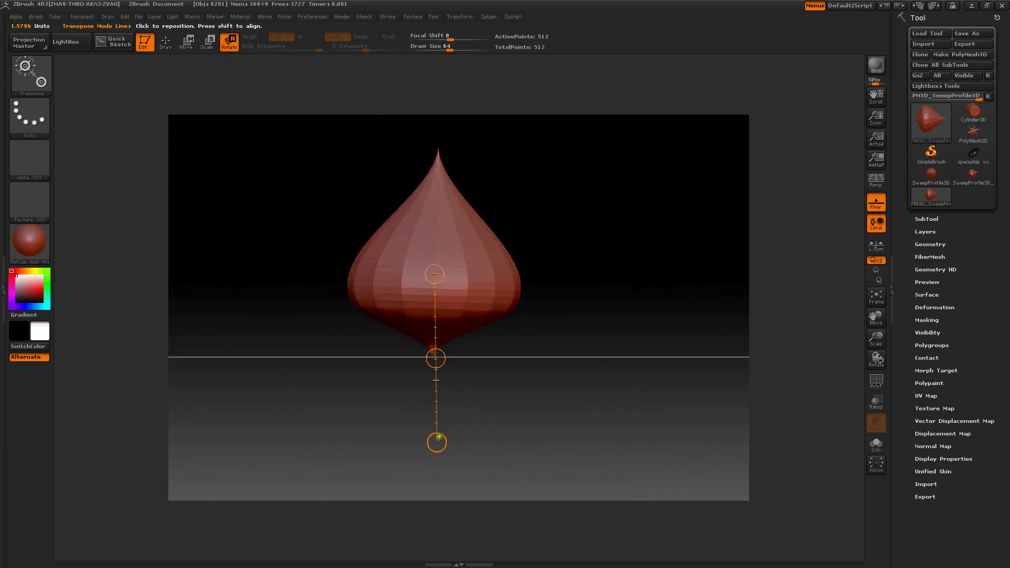
drag(436, 442, 442, 442)
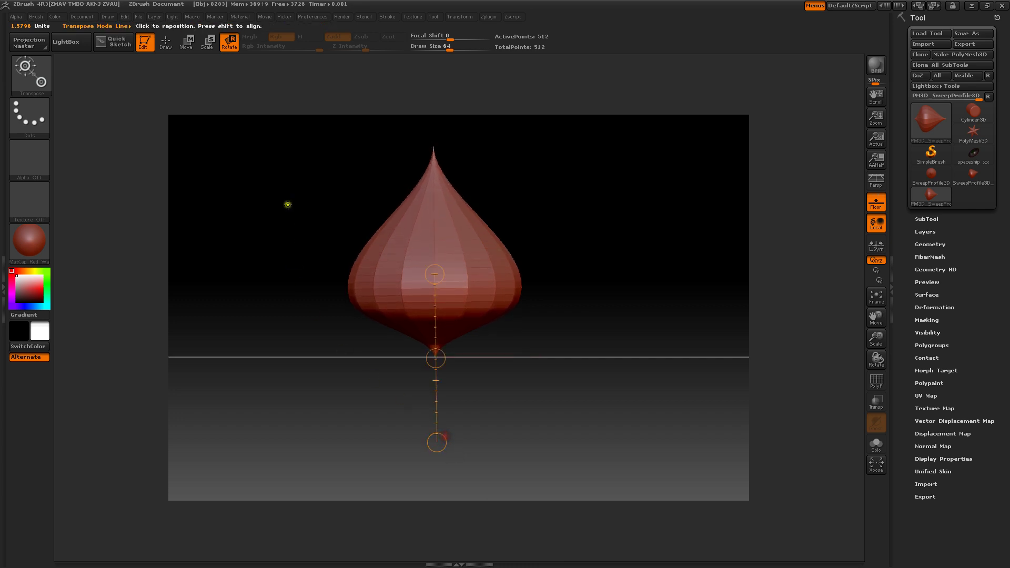
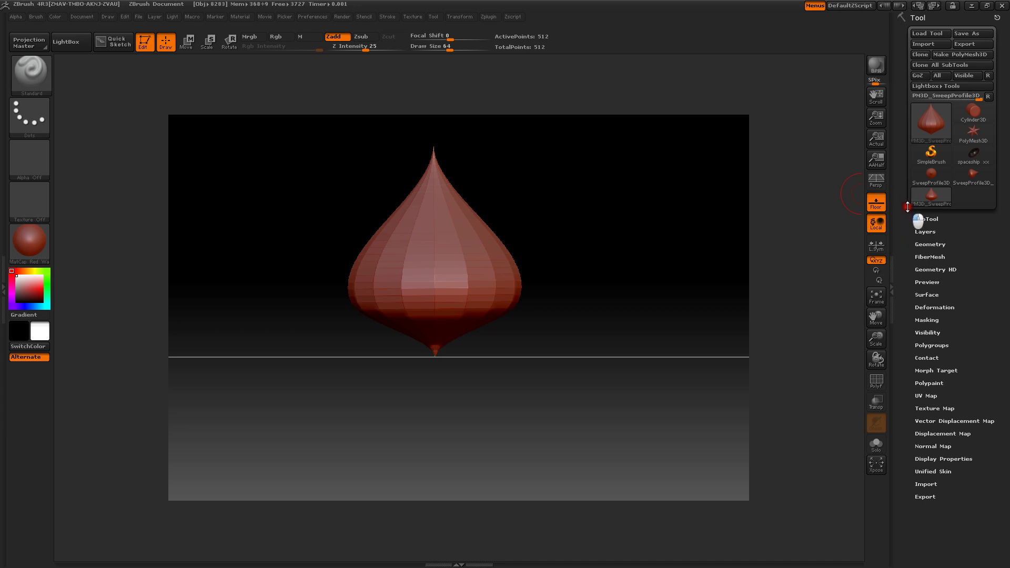
- Mask the lower part of the mesh and flatten the unmasked upper part with the Size deformation along the Y axis
click(927, 306)
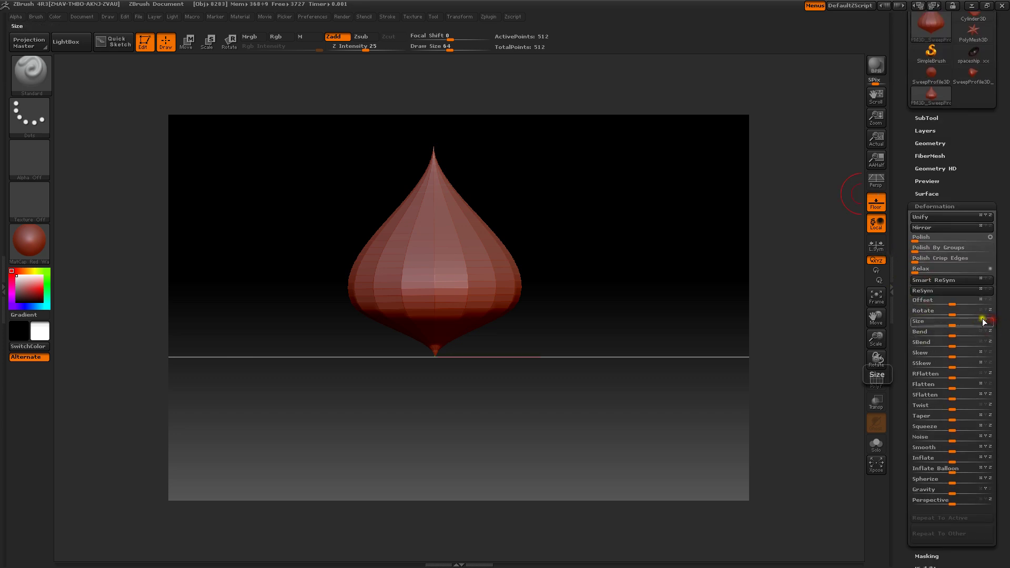
mouse_move(967, 327)
mouse_down()
mouse_move(910, 326)
mouse_move(964, 330)
mouse_up()
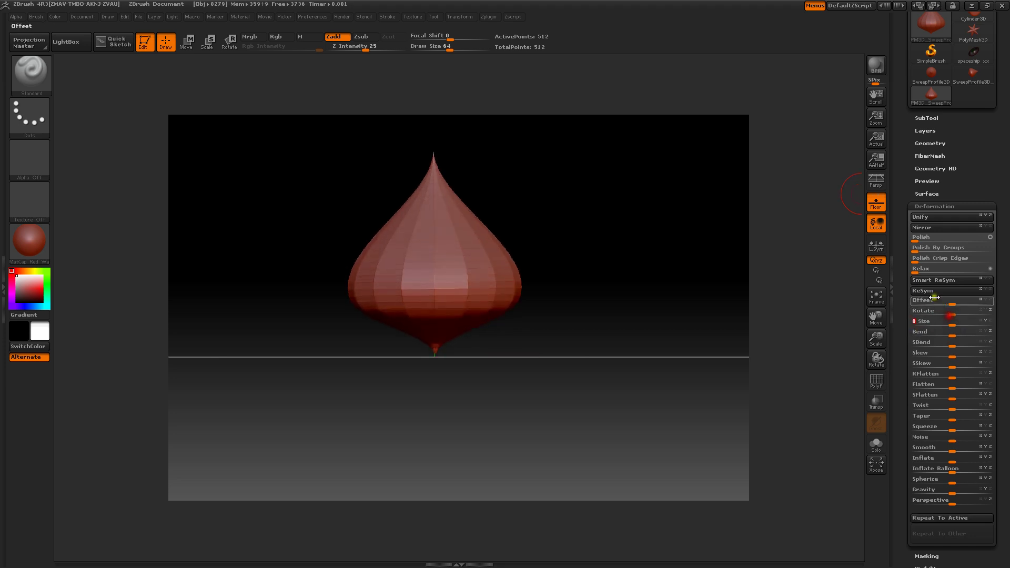
key(ctrl)
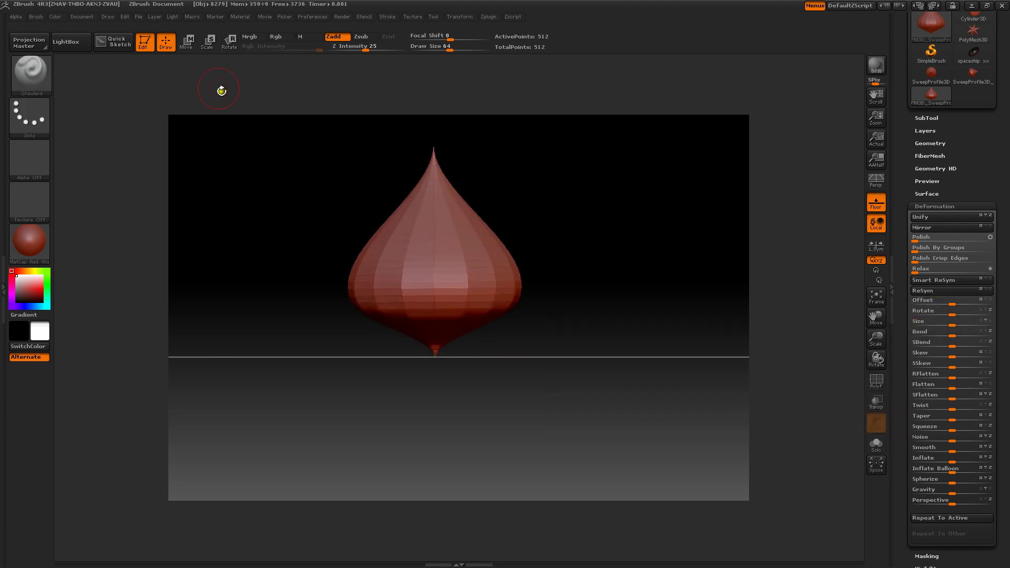
mouse_move(313, 282)
ctrl+mouse_down()
mouse_move(497, 313)
mouse_move(585, 360)
mouse_move(576, 350)
ctrl+mouse_up()
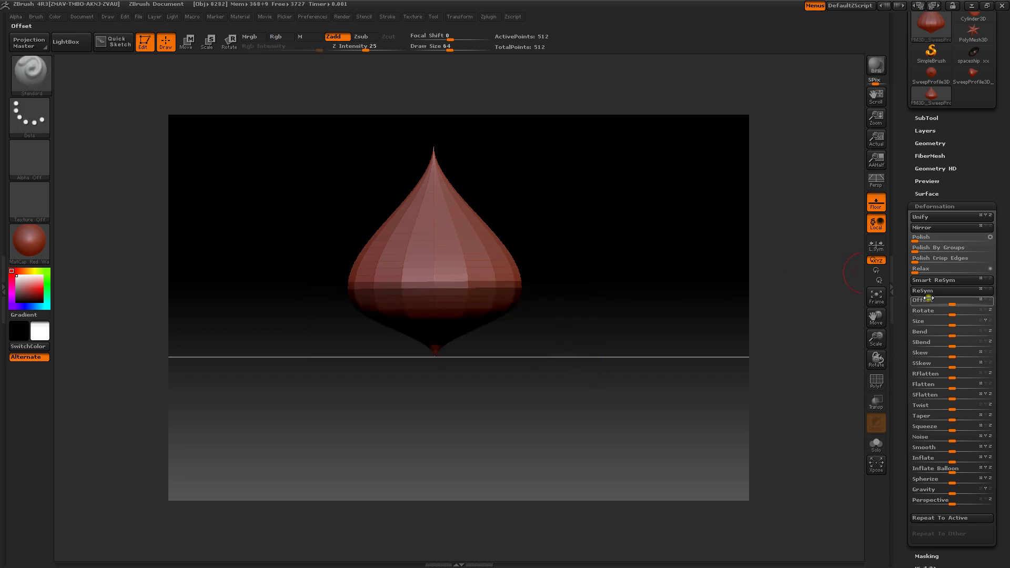
mouse_move(969, 324)
mouse_down()
mouse_move(914, 330)
mouse_move(962, 323)
mouse_up()
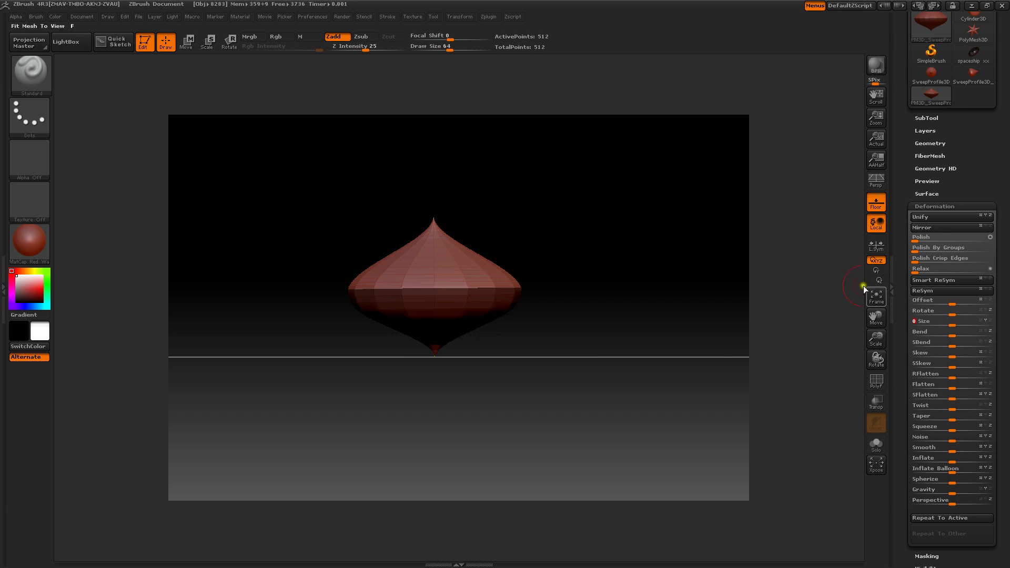
- Round the unmasked upper part into a smooth dome with the Spherize deformation along the Y axis
scroll(915, 362, down, 5)
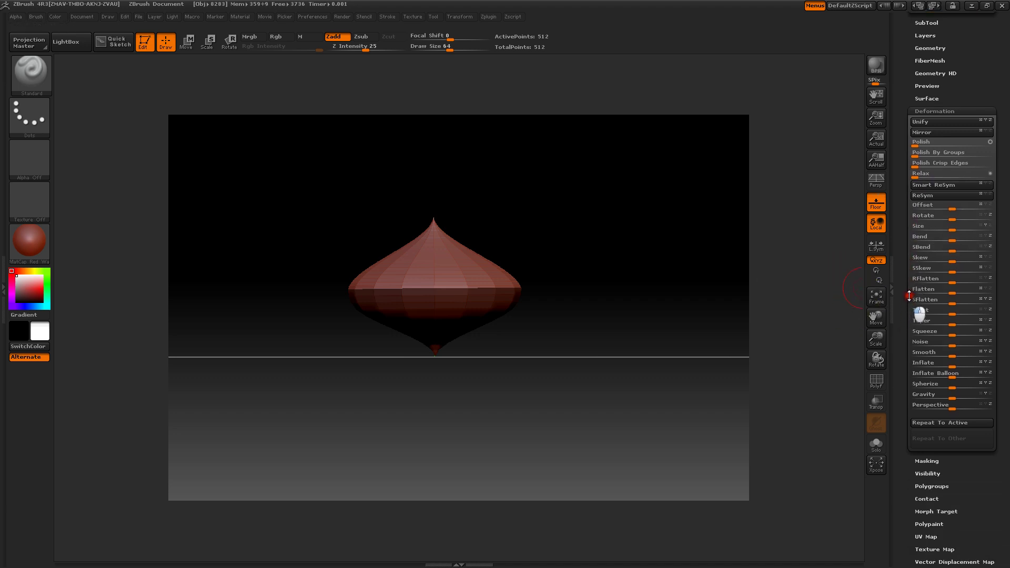
click(982, 323)
mouse_move(974, 323)
mouse_down()
mouse_move(995, 320)
mouse_move(977, 319)
mouse_up()
mouse_move(601, 198)
mouse_down()
mouse_move(604, 266)
mouse_move(605, 203)
mouse_up()
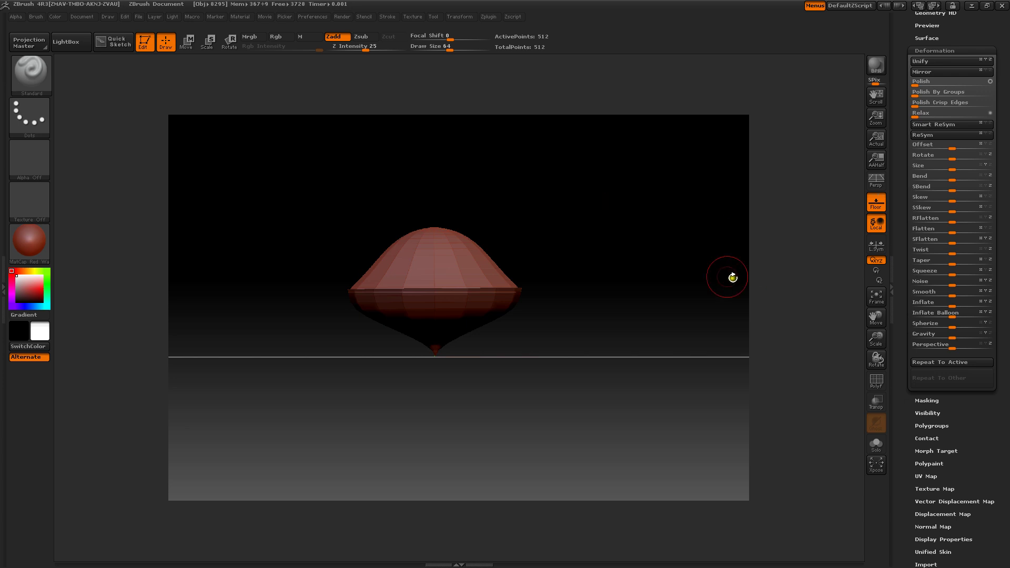
- Invert the mask so the dome is protected and the lower part is editable, and return to the Deformation settings
drag(901, 128, 901, 238)
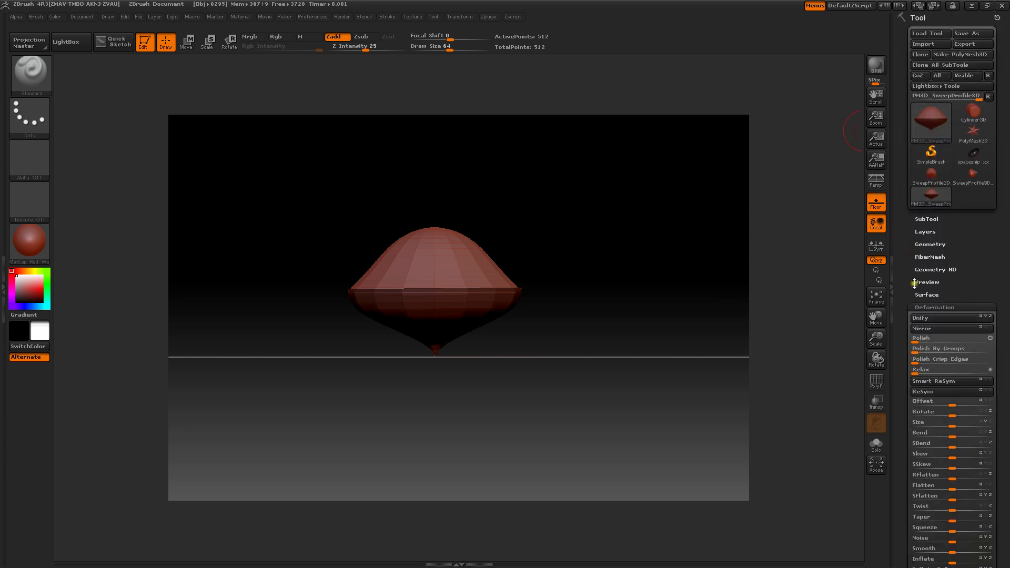
click(912, 305)
click(917, 319)
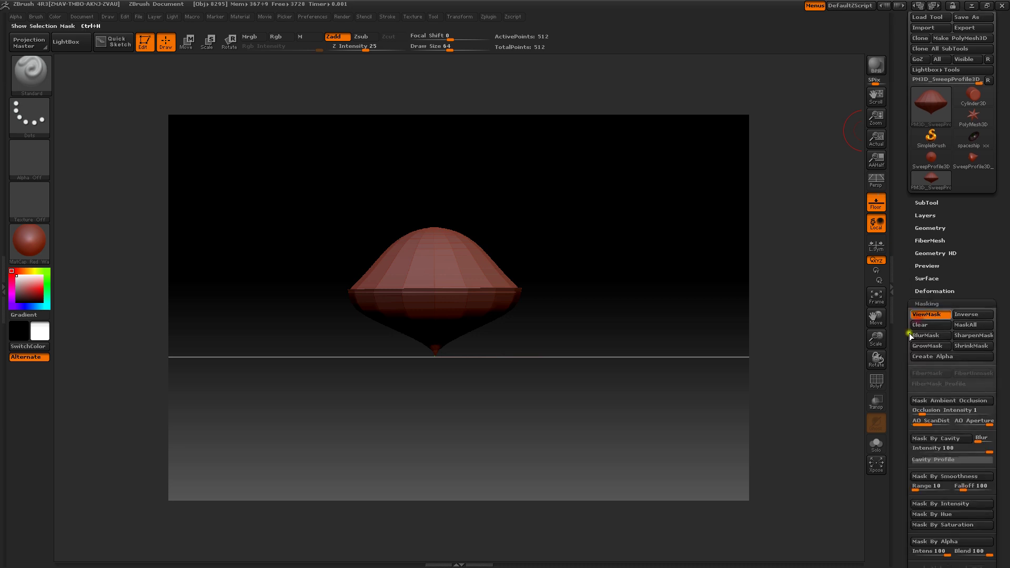
click(965, 275)
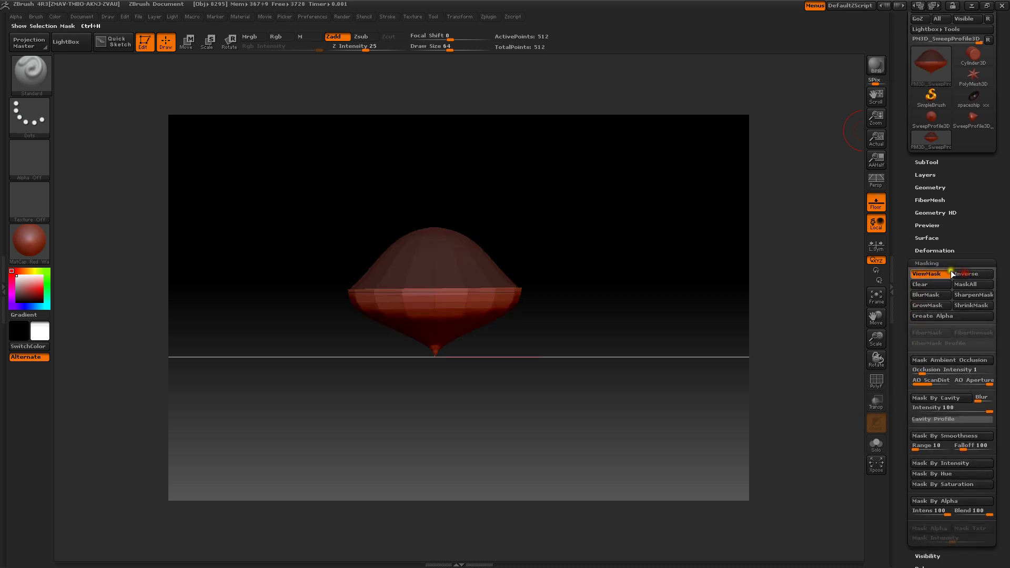
drag(801, 259, 642, 216)
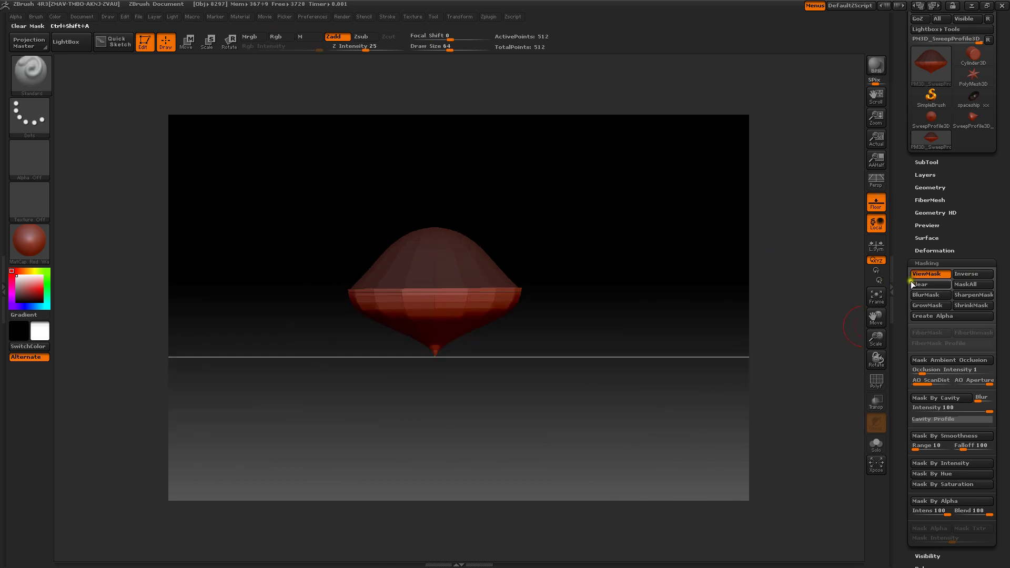
mouse_move(909, 243)
mouse_down()
mouse_move(910, 276)
mouse_move(911, 261)
mouse_up()
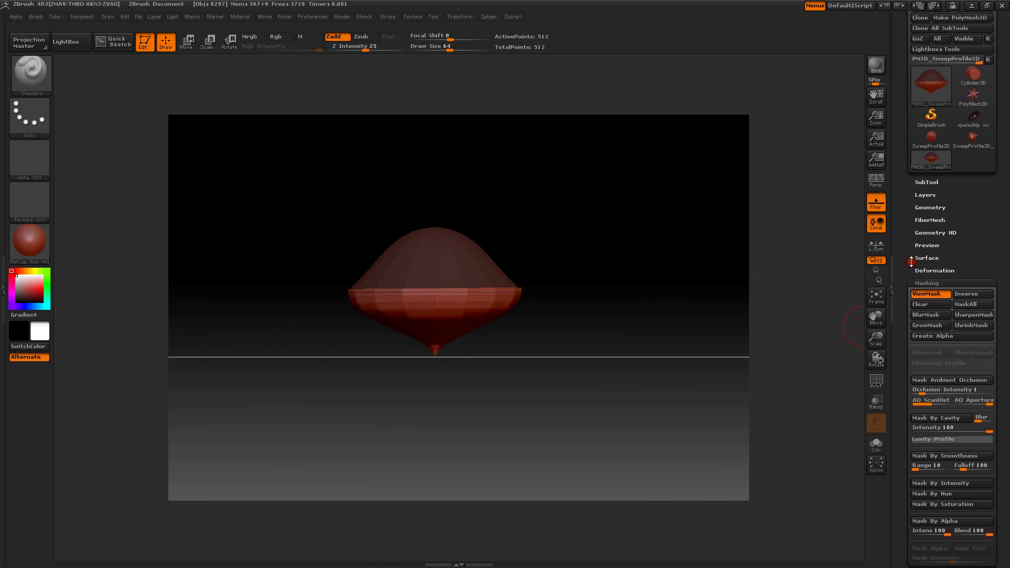
click(923, 283)
click(926, 270)
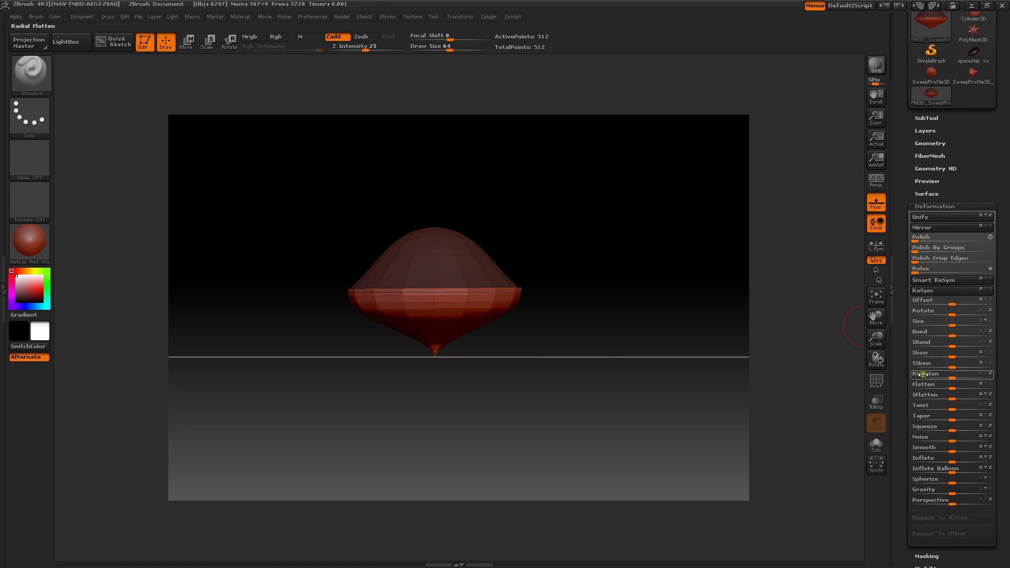
- Try the Inflate deformation on the unmasked lower part of the mesh
mouse_move(953, 458)
mouse_down()
mouse_move(993, 452)
mouse_move(964, 460)
mouse_up()
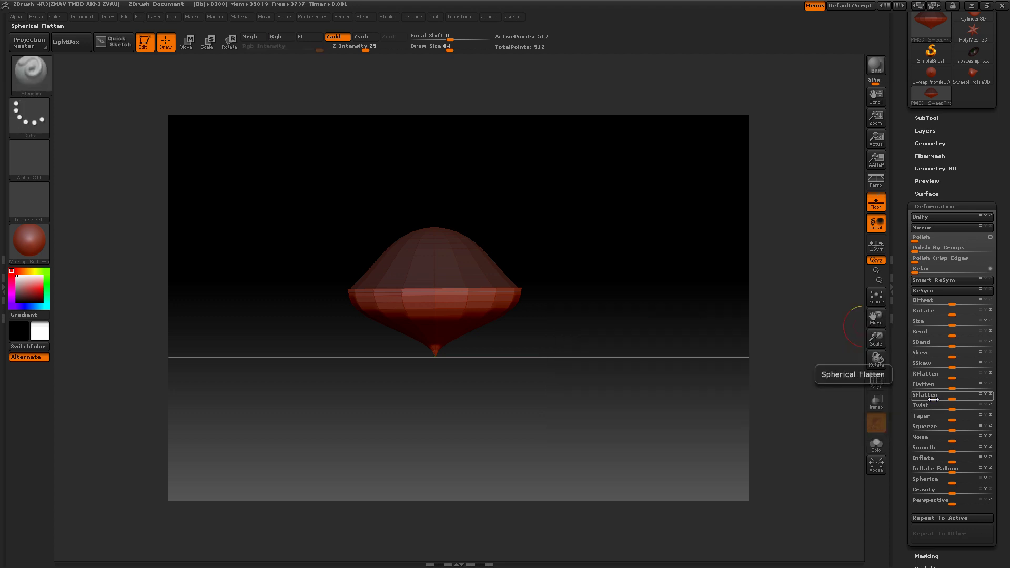
mouse_move(676, 174)
mouse_down()
mouse_move(676, 250)
mouse_move(665, 176)
mouse_move(674, 189)
mouse_up()
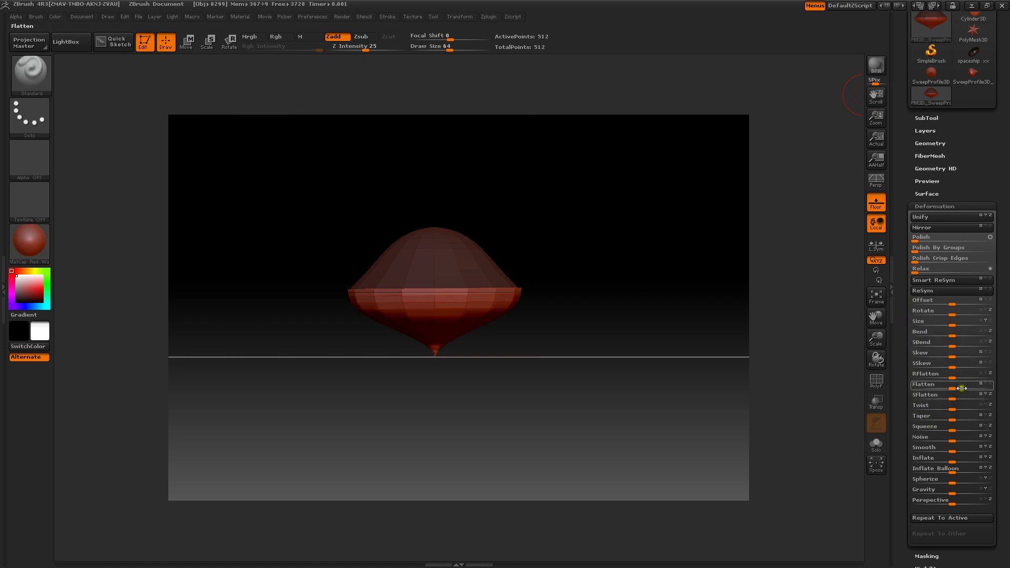
- Flatten the unmasked lower part of the mesh into a flat base with the Flatten deformation along the Y axis
drag(970, 384, 918, 386)
drag(668, 241, 633, 228)
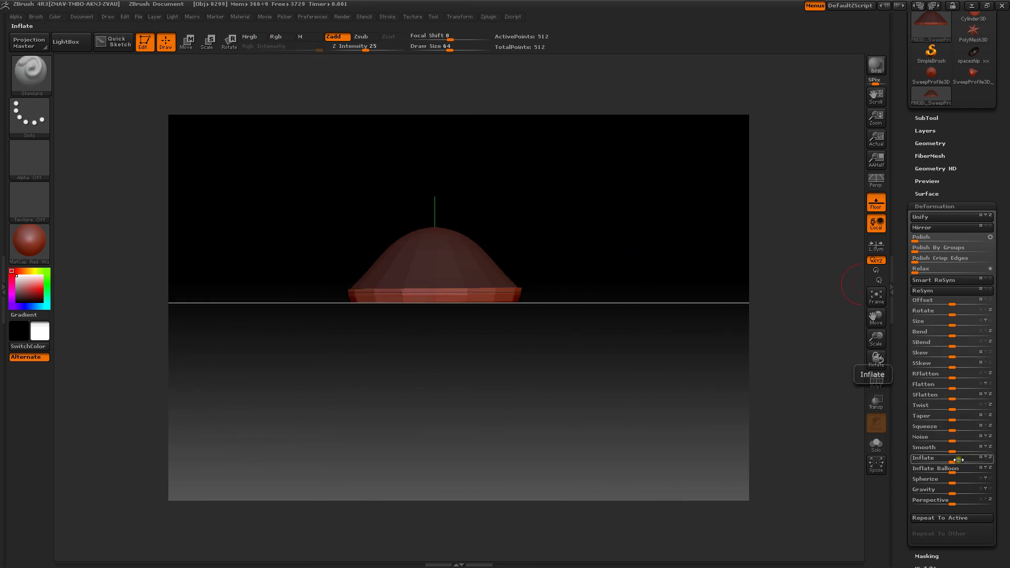
- Try the Inflate deformation at 100 on the flattened lower rim, and undo it
drag(961, 457, 992, 452)
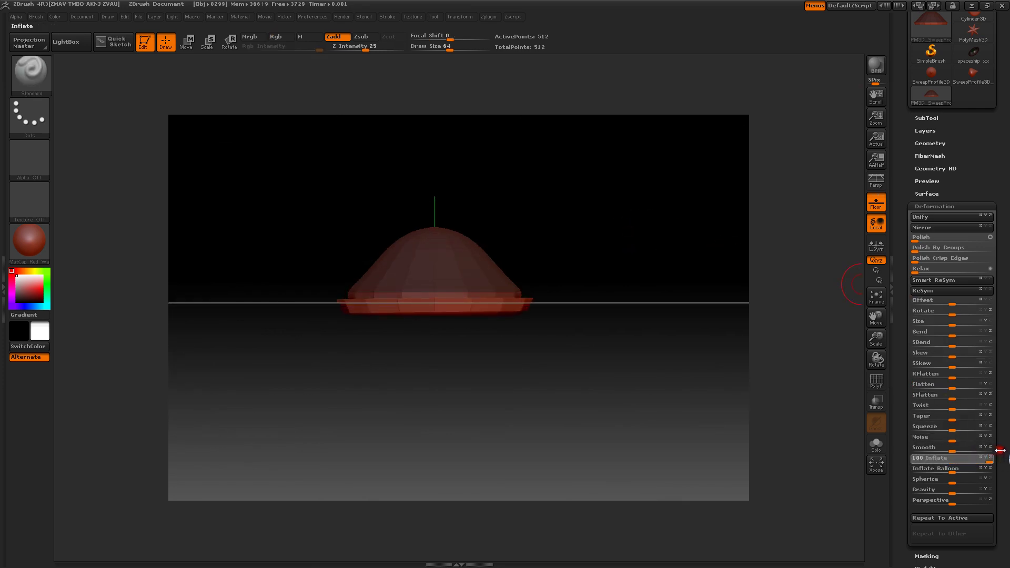
mouse_move(671, 221)
mouse_down()
mouse_move(683, 279)
mouse_move(674, 295)
mouse_move(669, 248)
mouse_up()
key(ctrl)
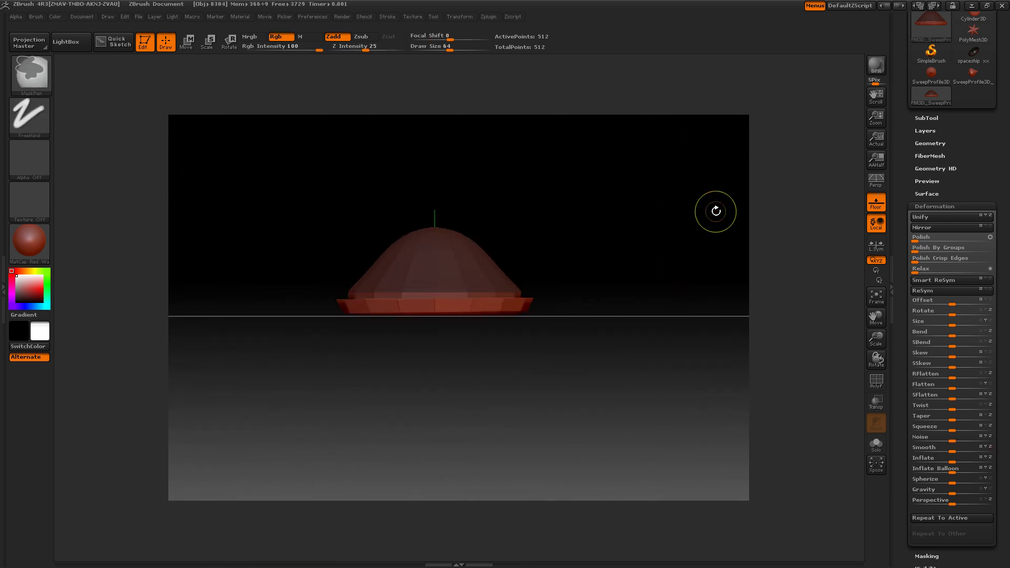
mouse_move(617, 241)
mouse_down()
mouse_move(656, 308)
mouse_move(636, 325)
mouse_move(586, 232)
mouse_move(610, 273)
mouse_move(611, 264)
mouse_move(677, 289)
mouse_up()
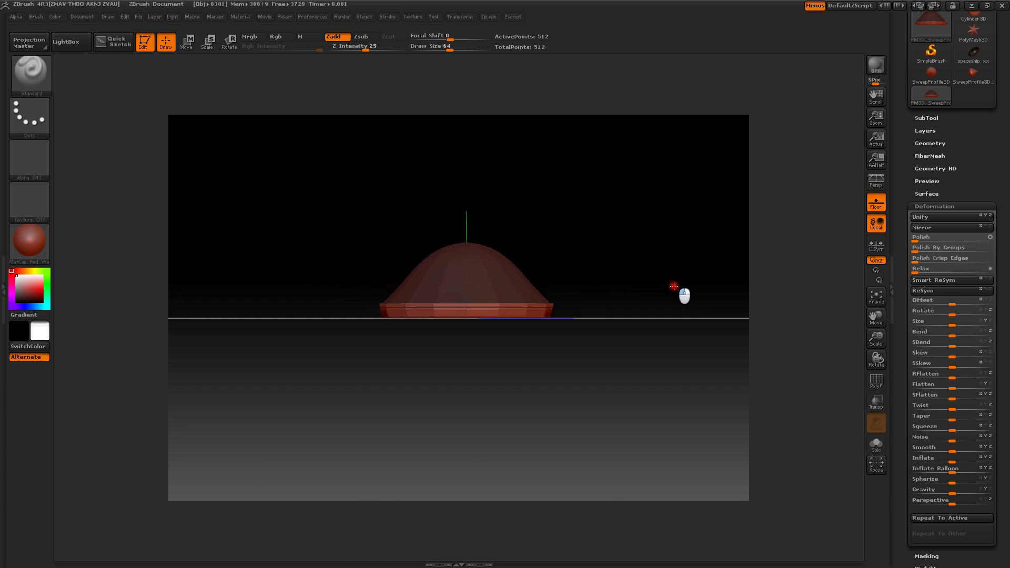
- Clear the mask from the whole mesh
click(915, 205)
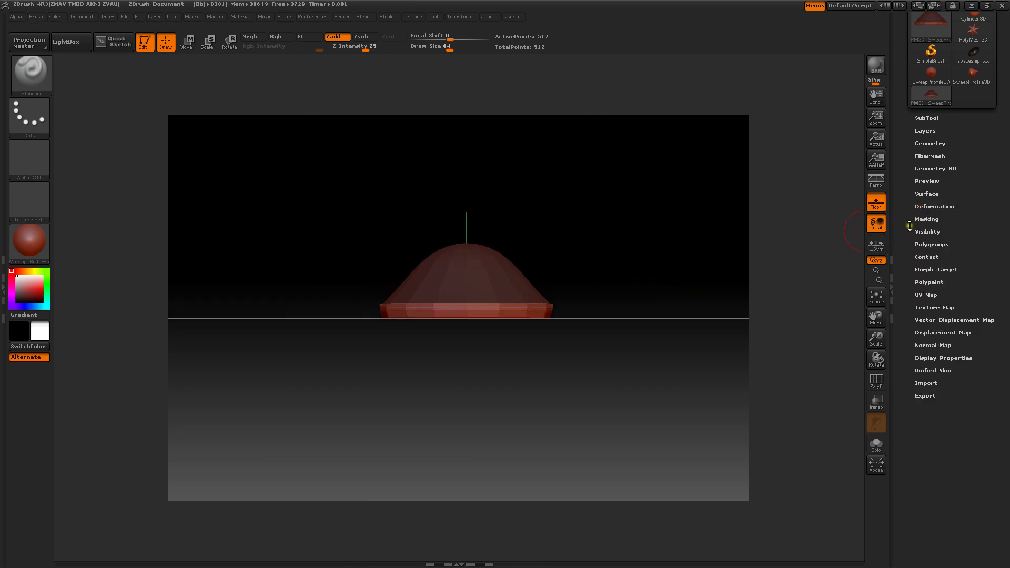
click(921, 217)
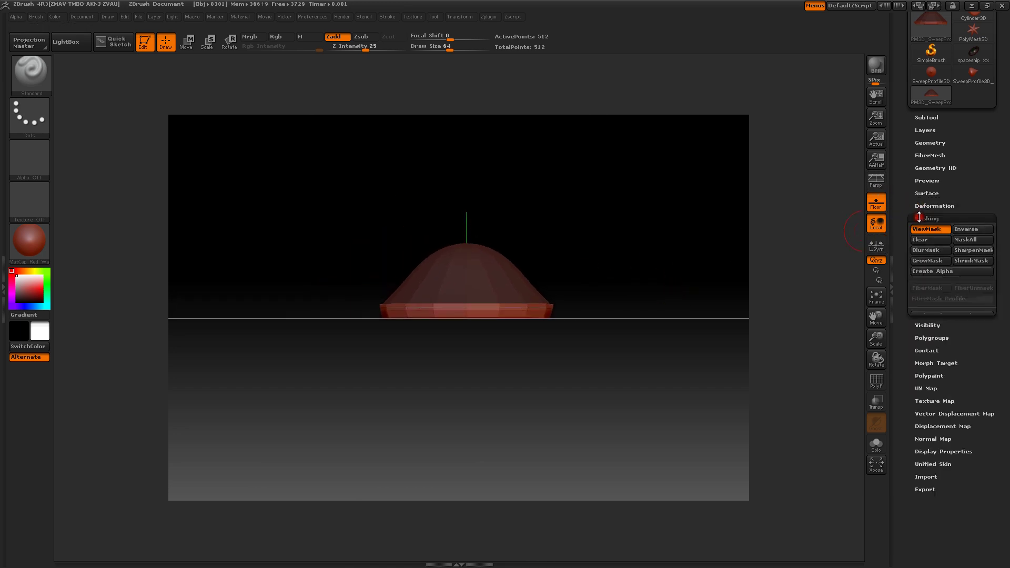
click(921, 239)
mouse_move(698, 193)
mouse_down()
mouse_move(719, 246)
mouse_move(703, 275)
mouse_move(712, 235)
mouse_move(700, 212)
mouse_up()
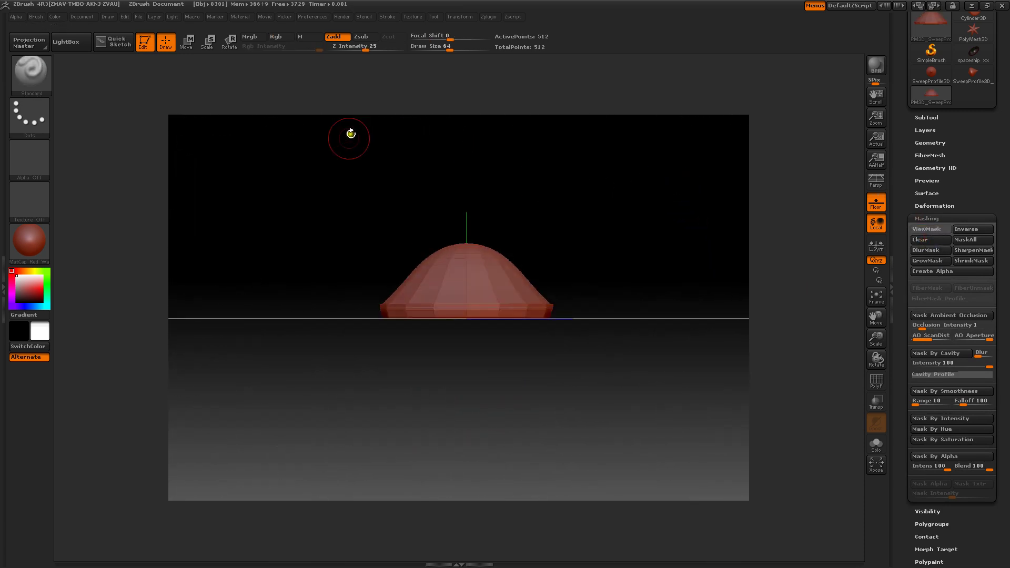
- Mask the top of the dome and try the Inflate deformation on the unmasked part below it
mouse_move(369, 216)
ctrl+mouse_down()
mouse_move(544, 254)
mouse_move(559, 267)
ctrl+mouse_up()
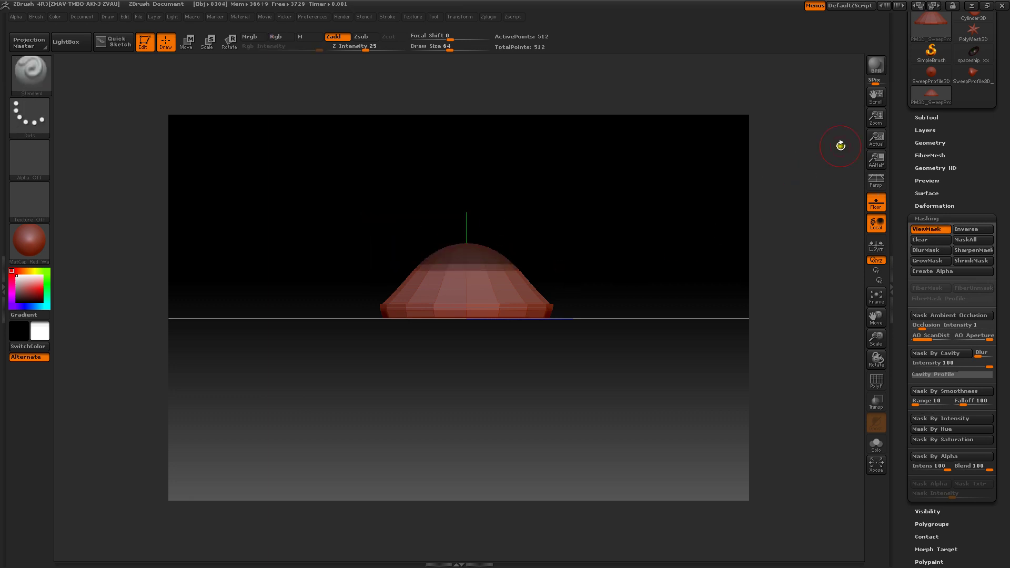
drag(902, 335, 908, 314)
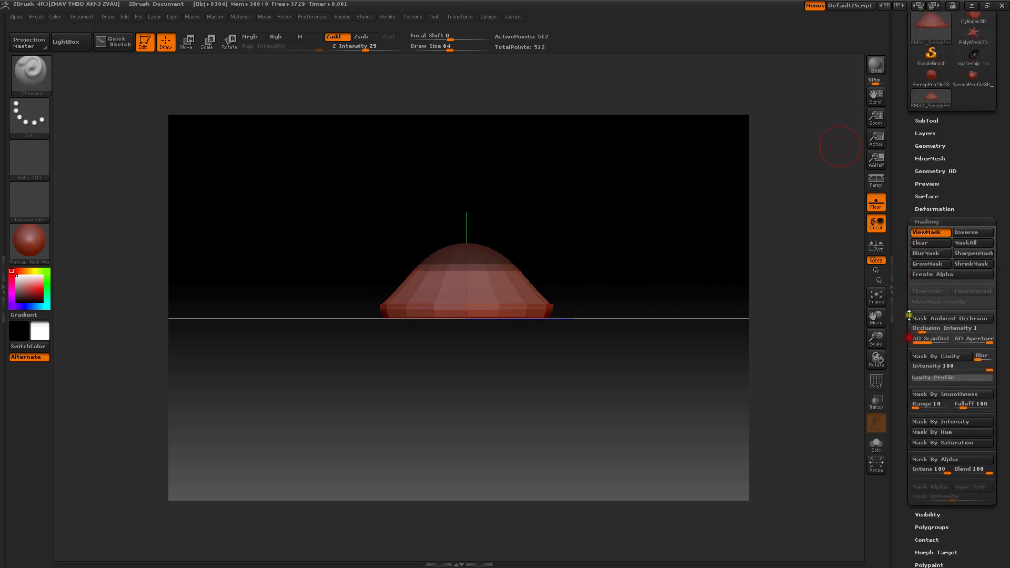
click(917, 208)
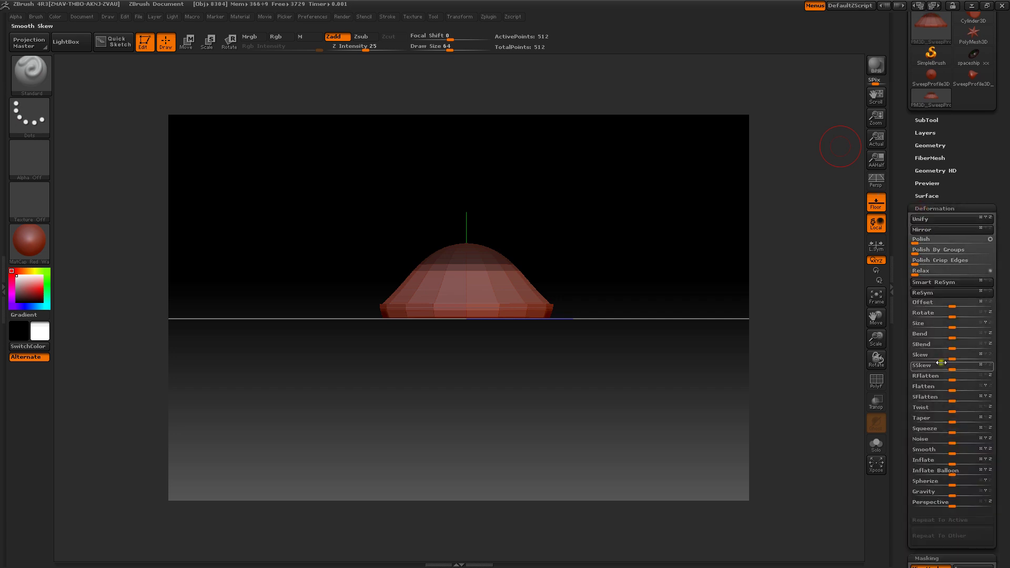
mouse_move(961, 462)
mouse_down()
mouse_move(999, 466)
mouse_move(970, 468)
mouse_up()
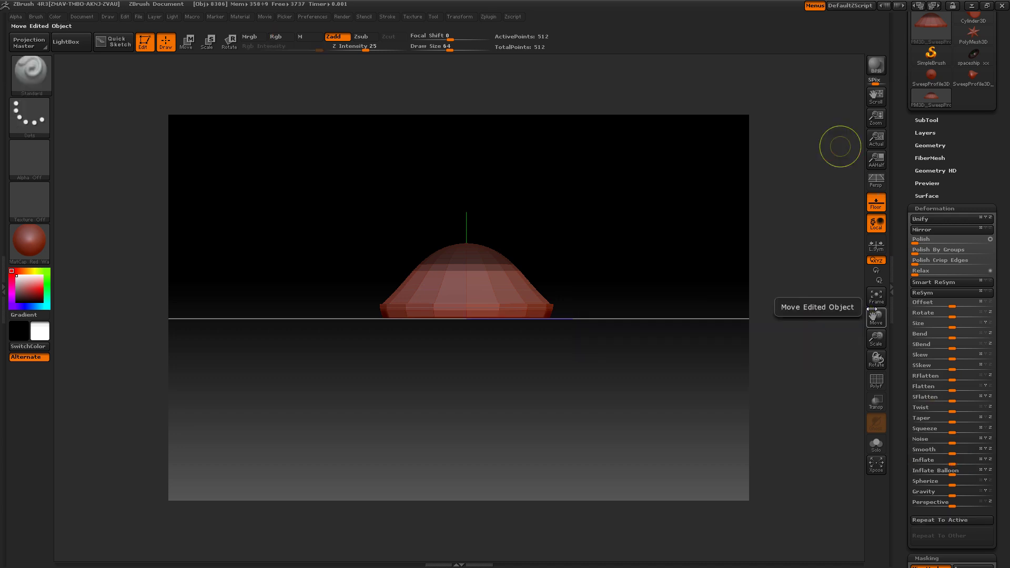
mouse_move(547, 178)
mouse_down()
mouse_move(603, 254)
mouse_move(604, 275)
mouse_move(607, 232)
mouse_up()
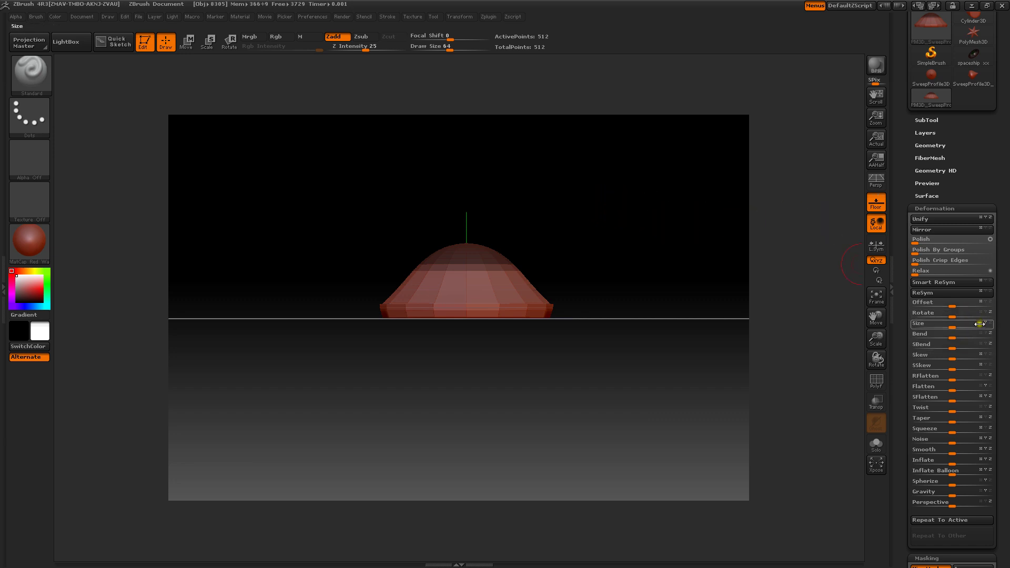
- Try the Size deformation on the part below the masked dome top, and clear the mask
drag(994, 324, 954, 325)
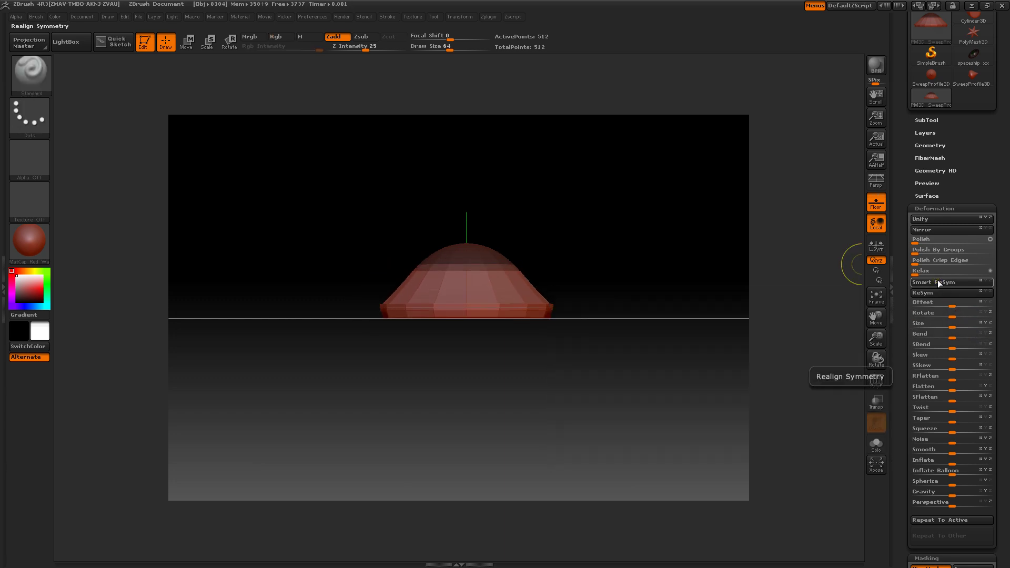
drag(702, 161, 680, 263)
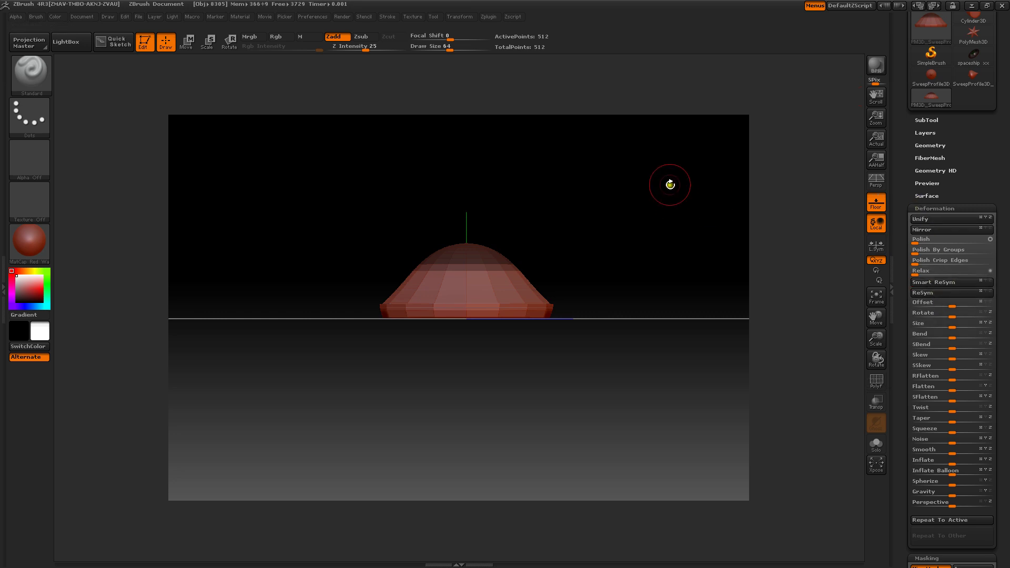
click(923, 207)
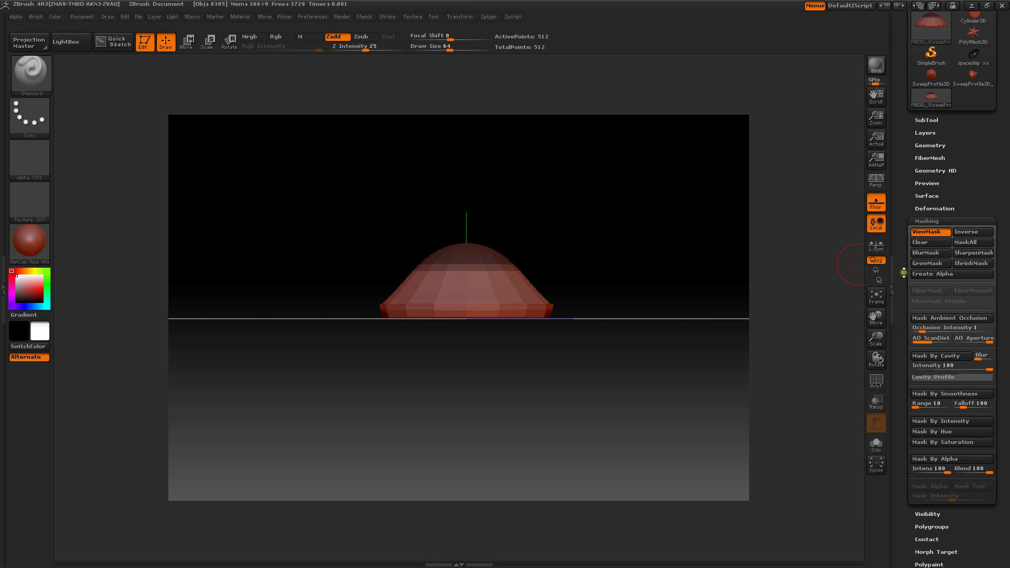
click(924, 244)
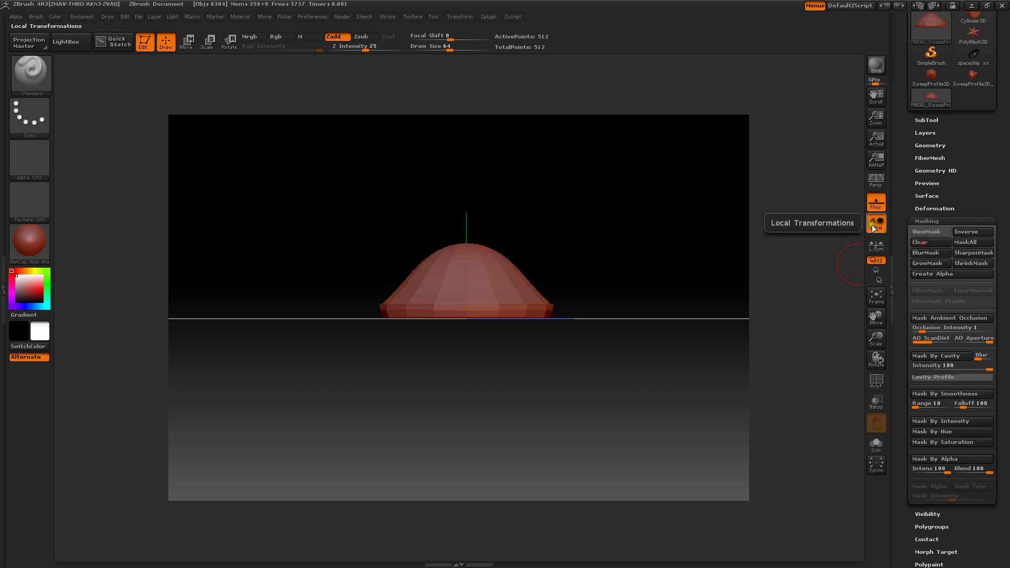
- Squash the whole unmasked mesh into a shallow dome with the Size deformation along the Y axis
click(920, 221)
click(922, 209)
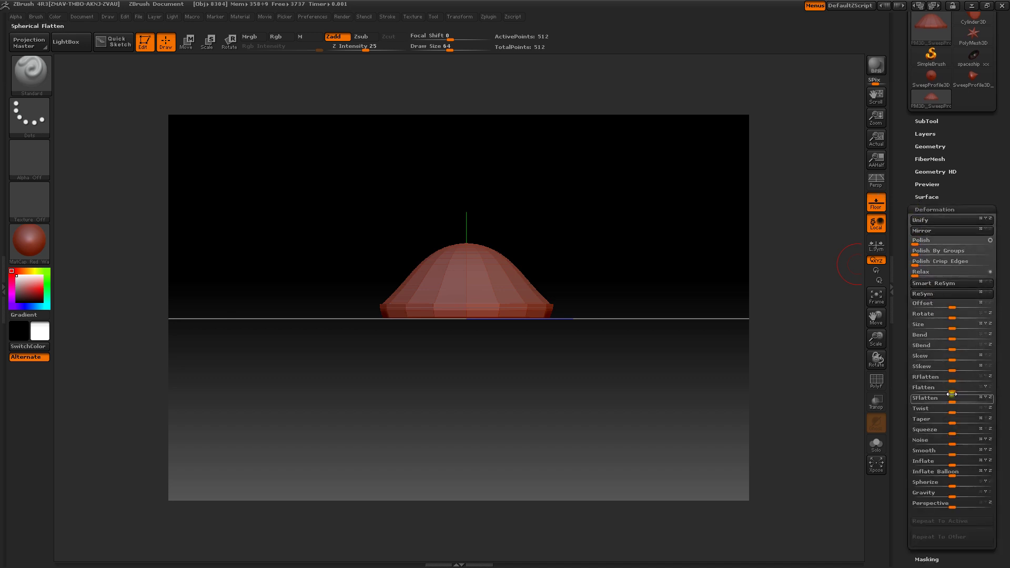
mouse_move(953, 322)
mouse_down()
mouse_move(988, 319)
mouse_move(950, 324)
mouse_up()
click(981, 325)
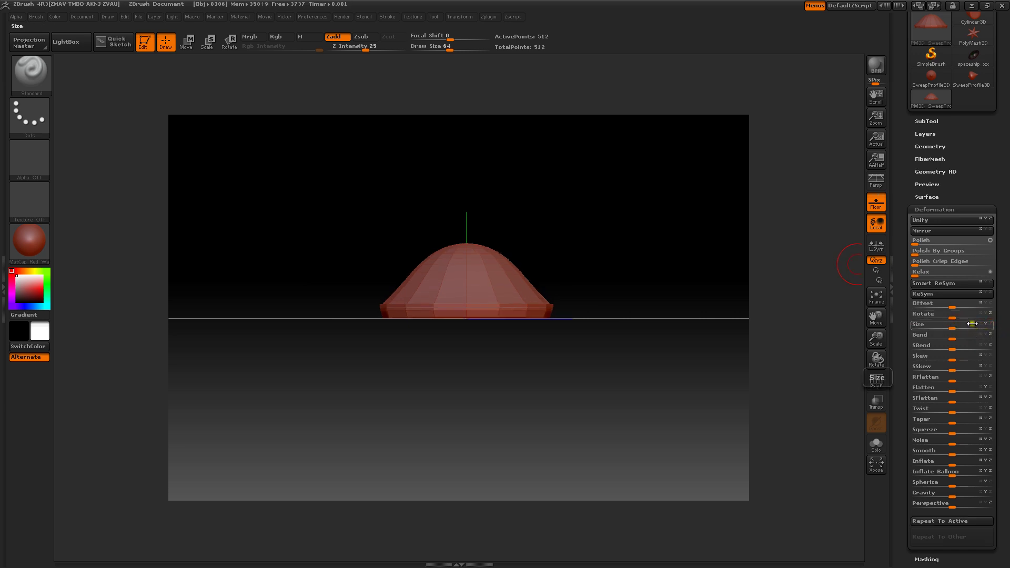
mouse_move(954, 325)
mouse_down()
mouse_move(963, 326)
mouse_move(915, 336)
mouse_move(960, 322)
mouse_move(935, 325)
mouse_up()
drag(671, 224, 667, 258)
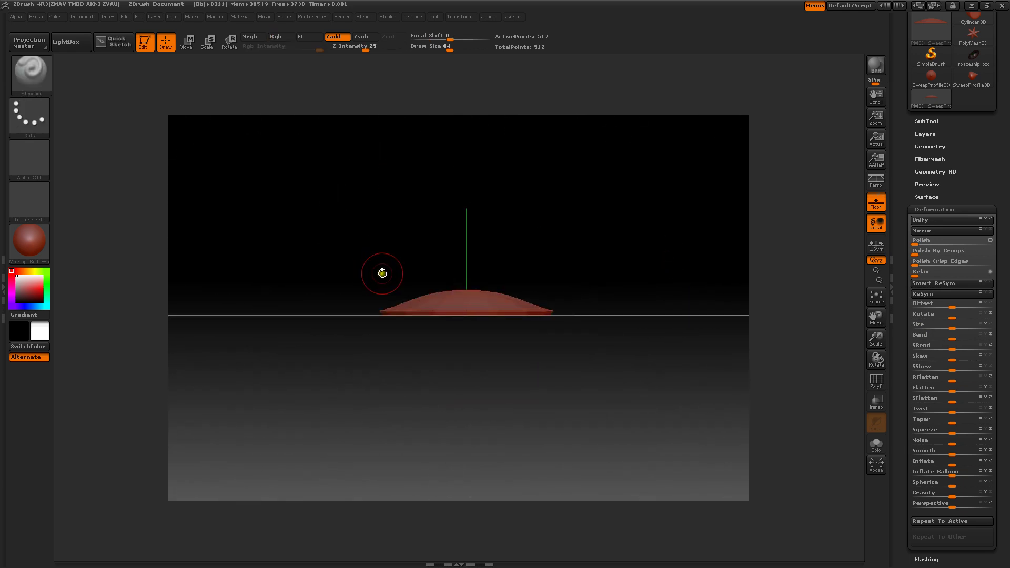
- Mask the top of the shallow dome and invert the mask so only that top remains editable
mouse_move(405, 261)
ctrl+mouse_down()
mouse_move(498, 295)
mouse_move(529, 295)
ctrl+mouse_up()
mouse_move(613, 226)
mouse_down()
mouse_move(623, 273)
mouse_move(617, 253)
mouse_up()
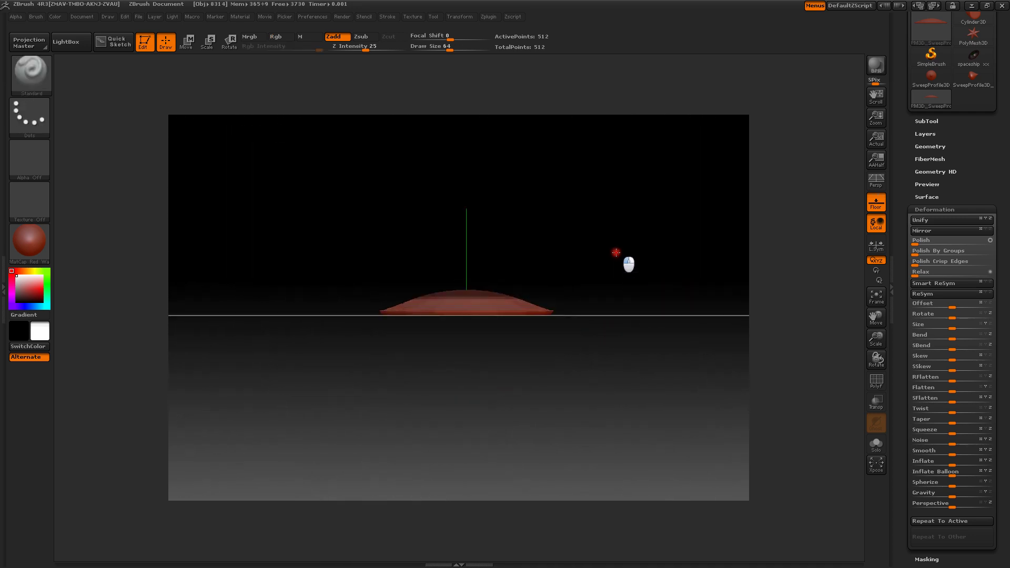
click(925, 209)
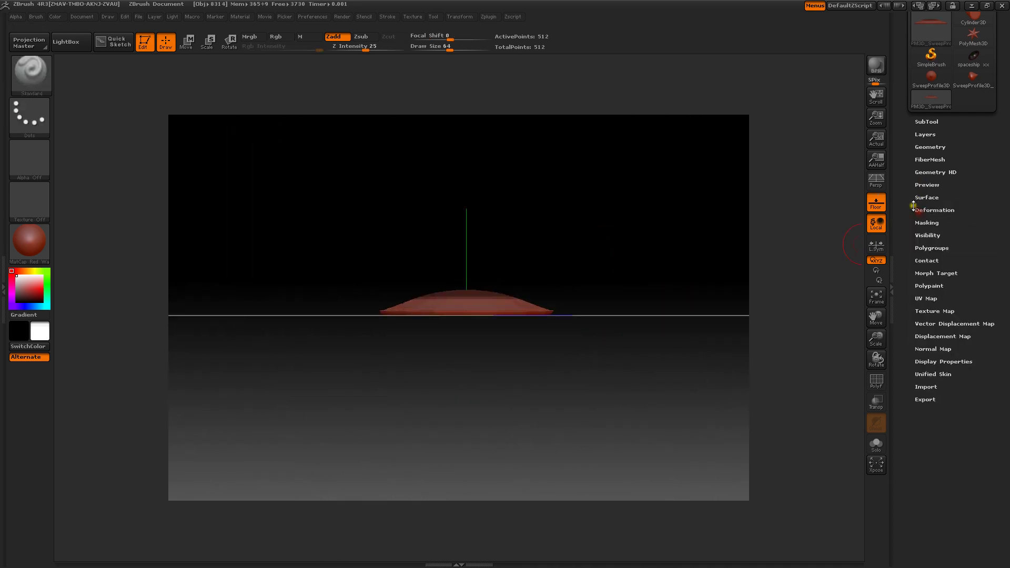
click(920, 222)
click(966, 236)
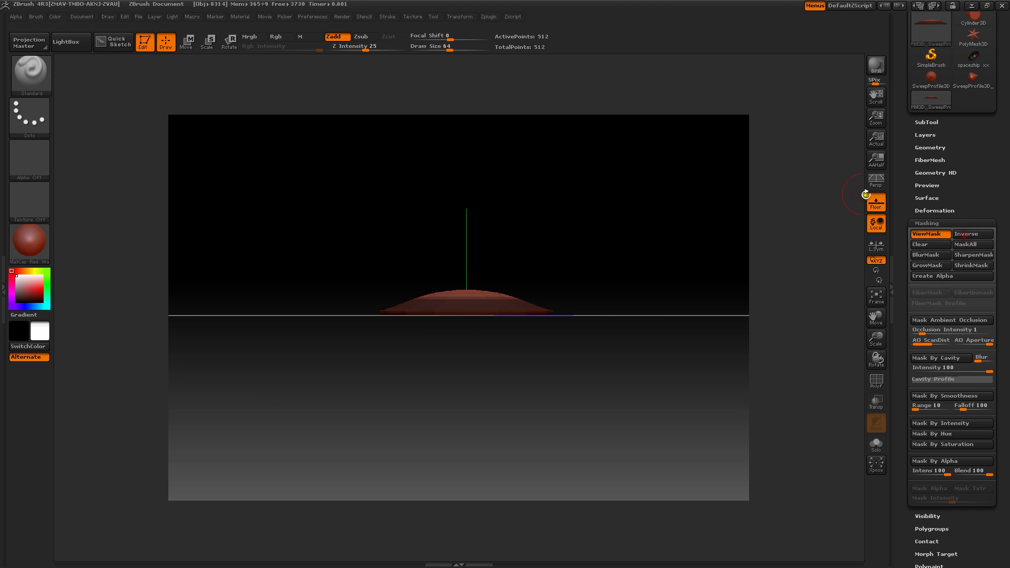
- Raise the unmasked top of the mesh with the Spherize deformation along the Y axis
drag(894, 200, 900, 198)
drag(907, 342, 912, 233)
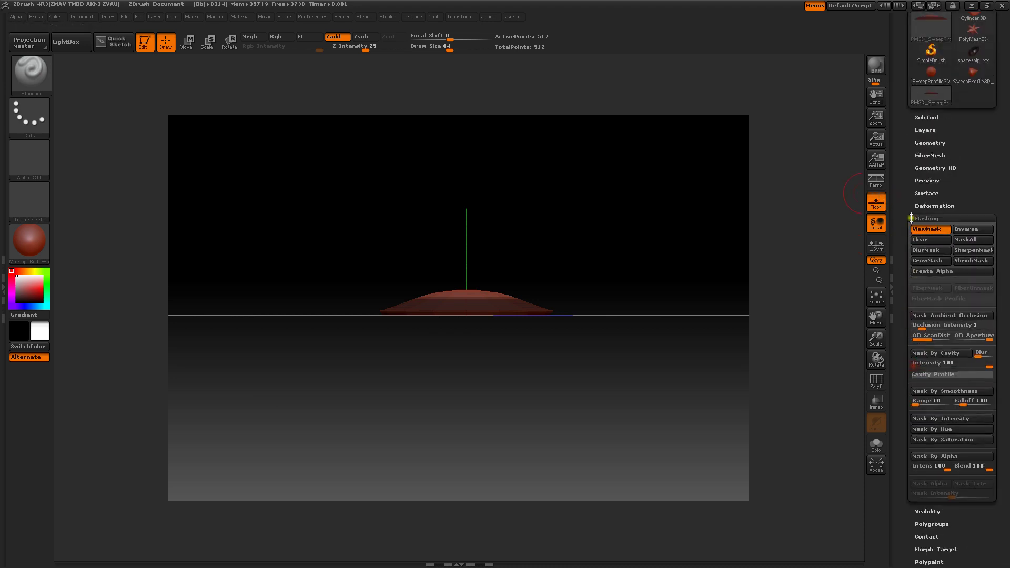
click(921, 205)
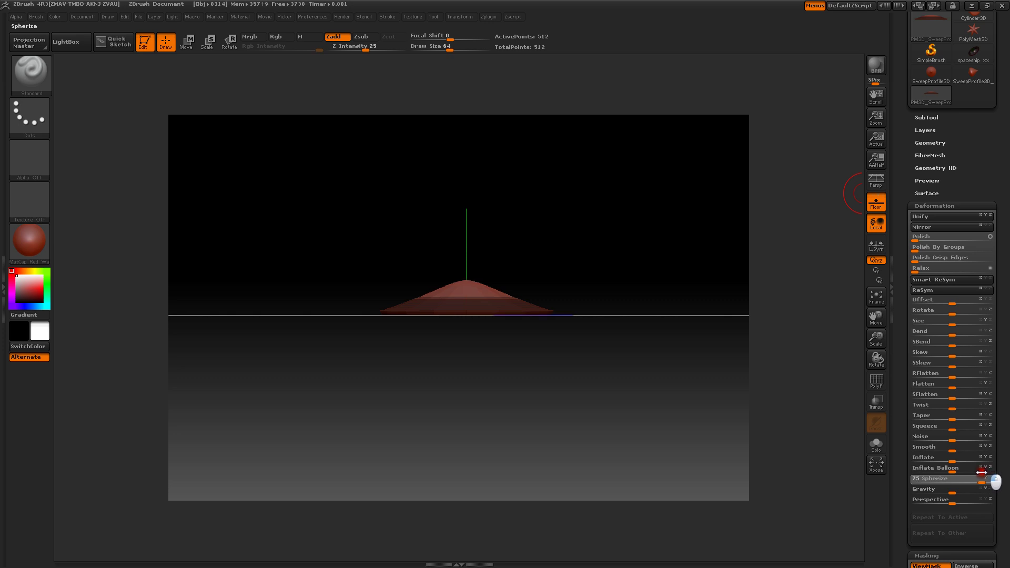
drag(982, 472, 961, 471)
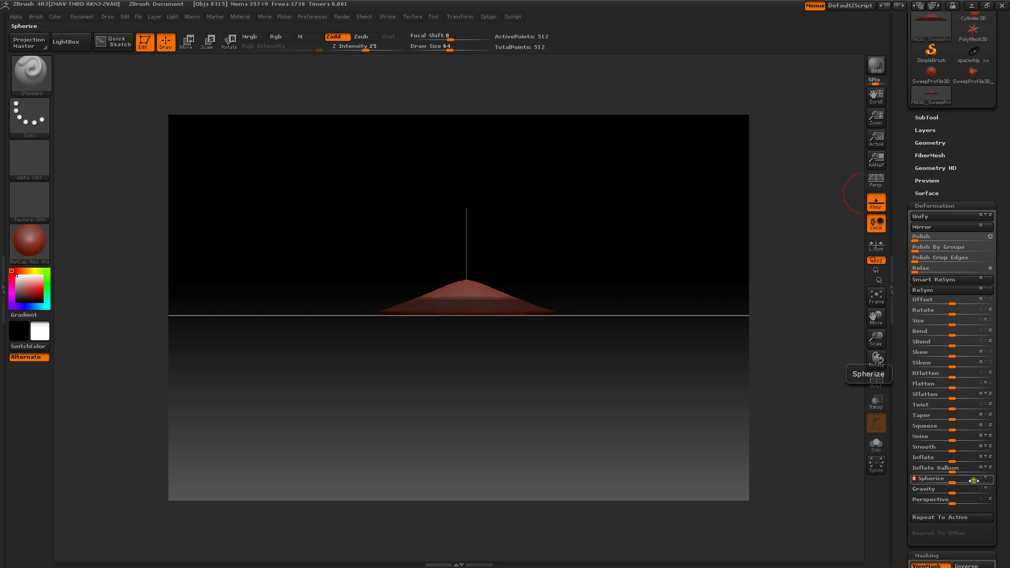
mouse_move(977, 479)
mouse_down()
mouse_move(999, 482)
mouse_move(973, 480)
mouse_move(991, 478)
mouse_up()
drag(645, 239, 655, 344)
key(ctrl)
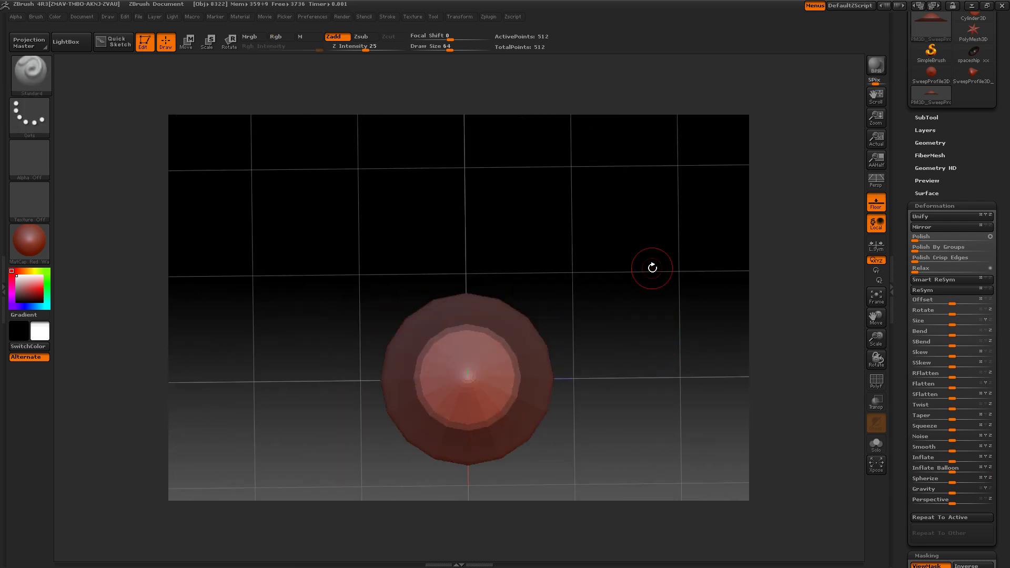
- Round the unmasked top into a fuller cockpit-like dome with repeated Spherize deformations on all axes
drag(952, 480, 988, 480)
drag(663, 377, 671, 267)
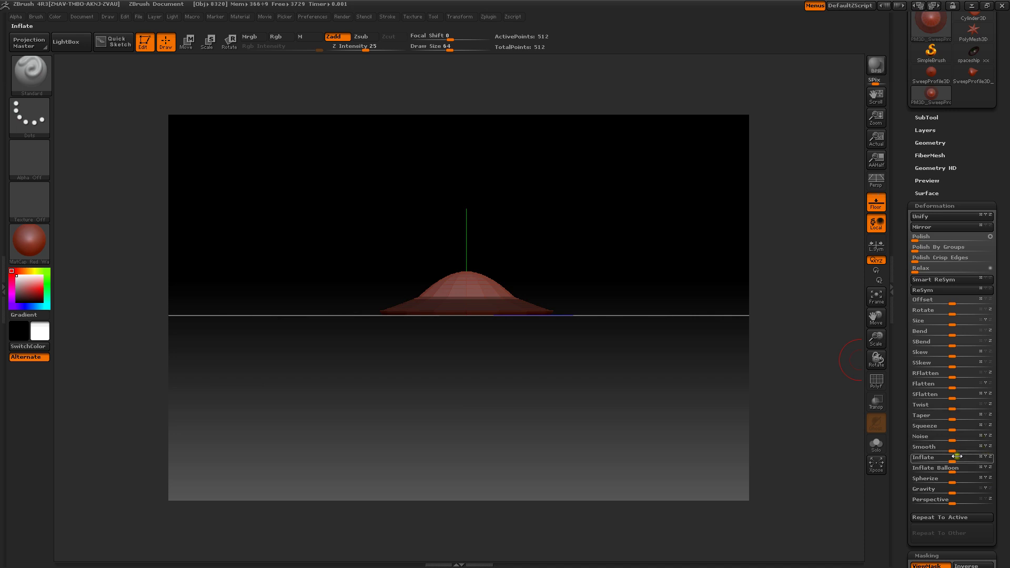
drag(953, 483, 996, 477)
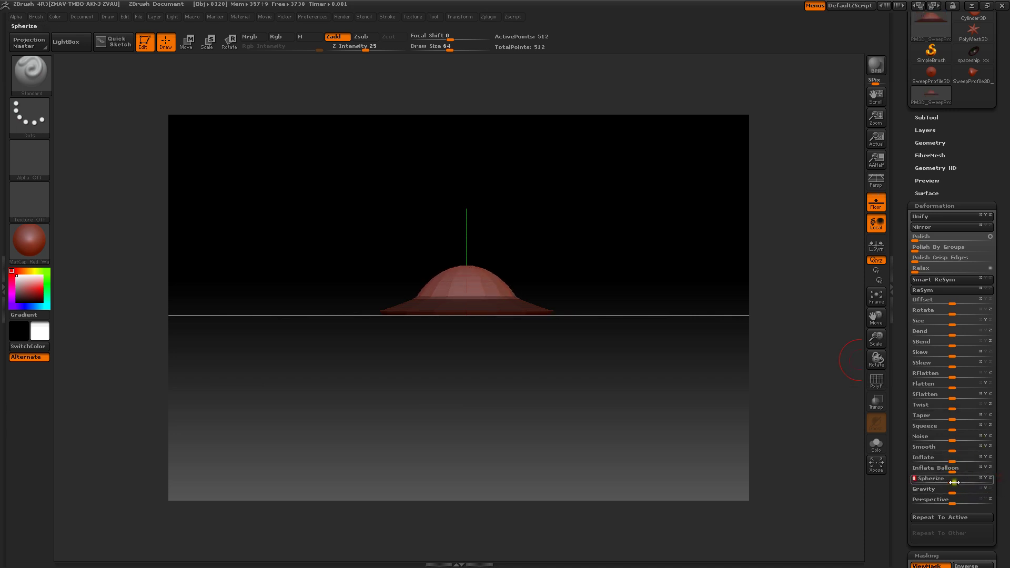
drag(676, 284, 699, 280)
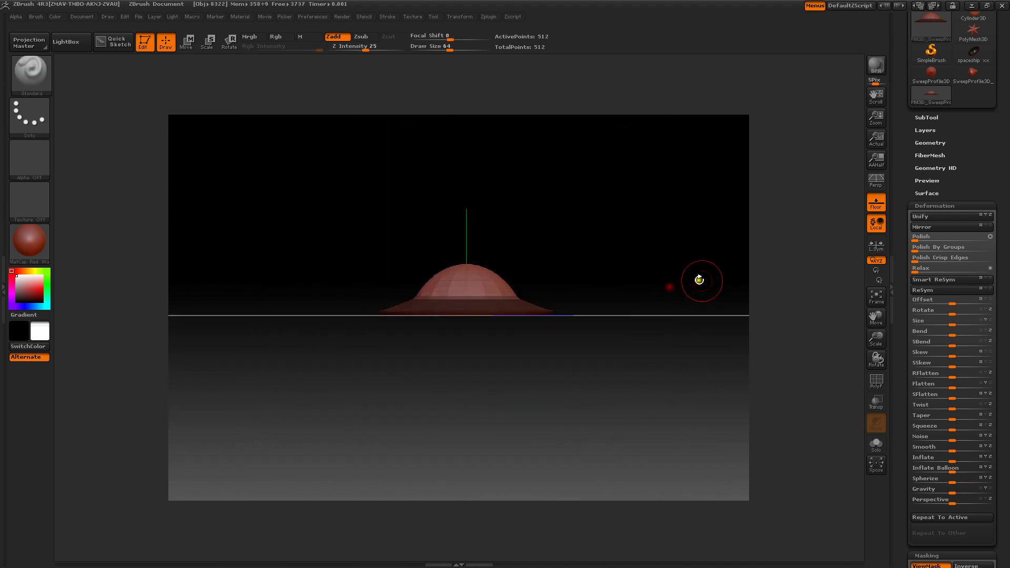
- Invert the mask to protect the dome, and try widening the unmasked lower rim with the Size deformation
click(918, 204)
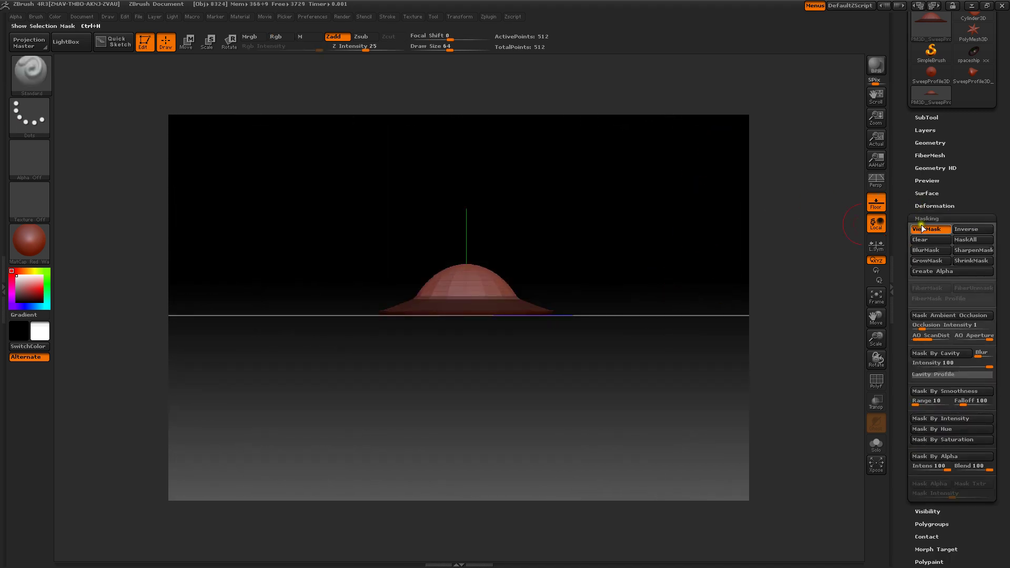
click(969, 230)
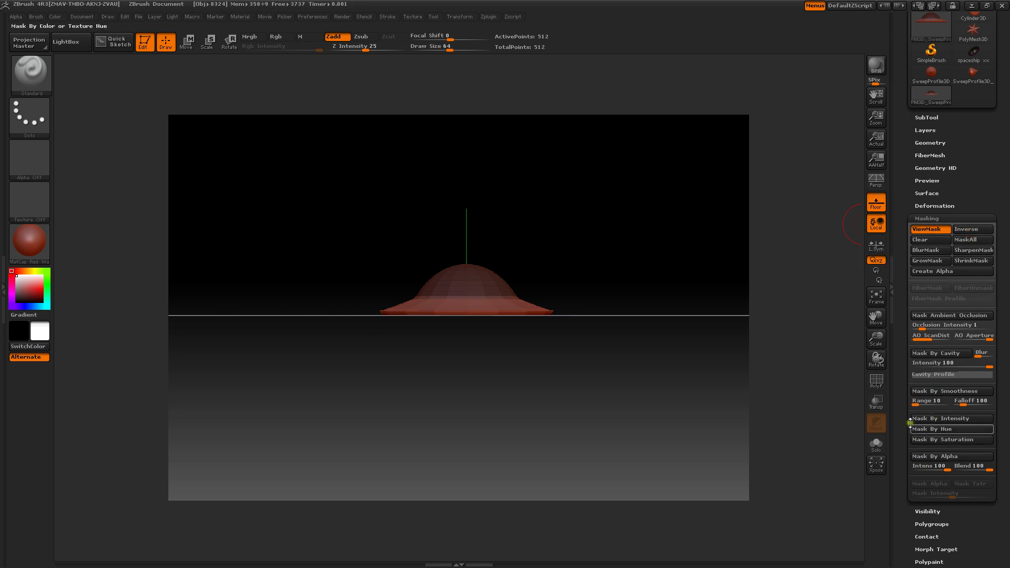
click(917, 205)
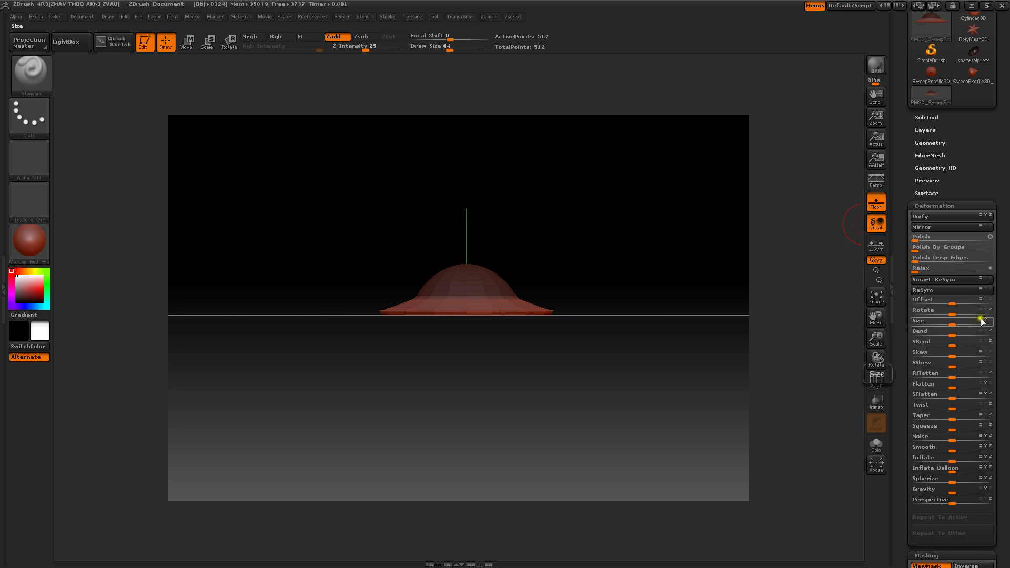
drag(956, 321, 962, 322)
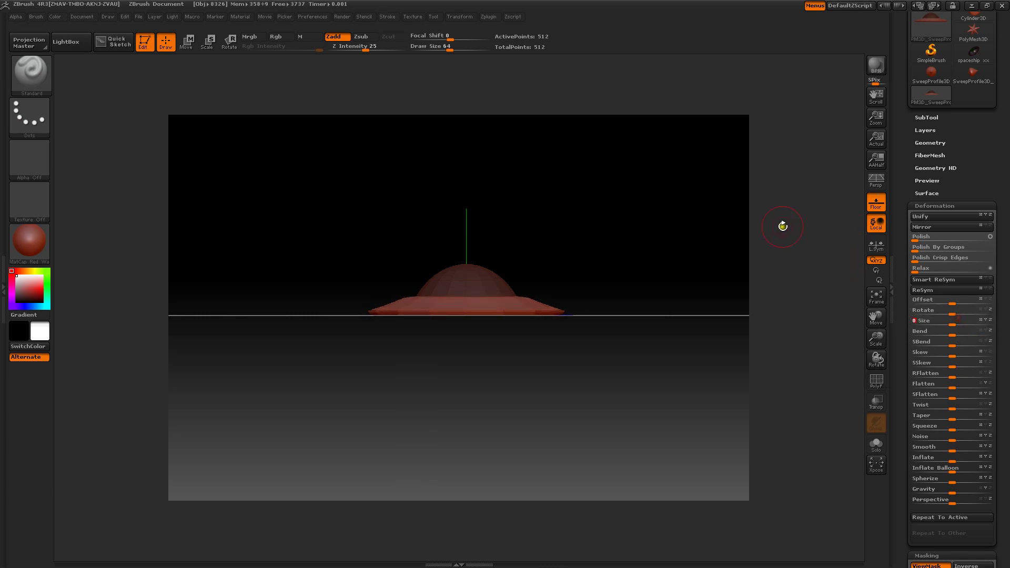
- Soften the edge of the mask between the dome and the rim with BlurMask
click(914, 206)
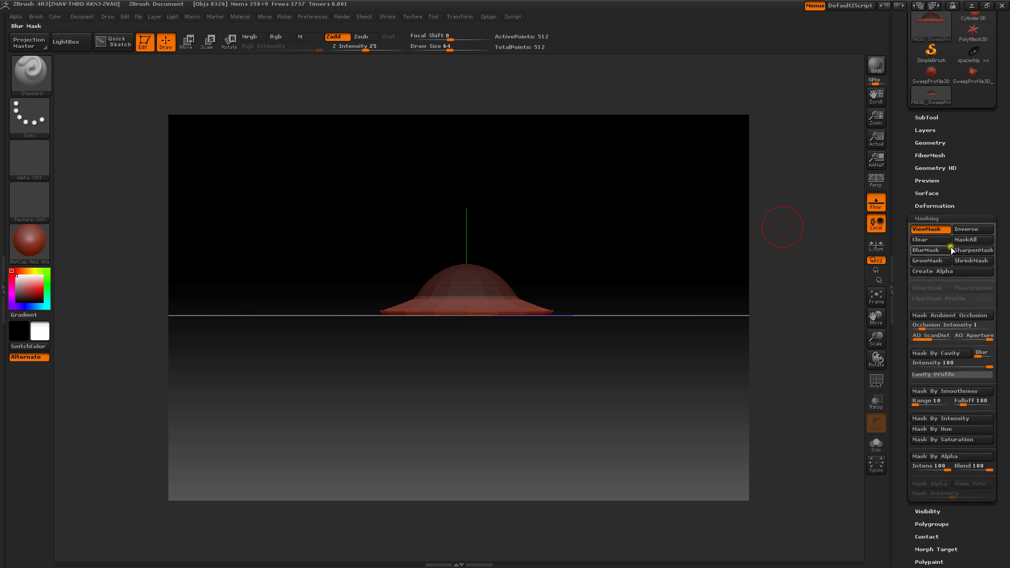
click(924, 250)
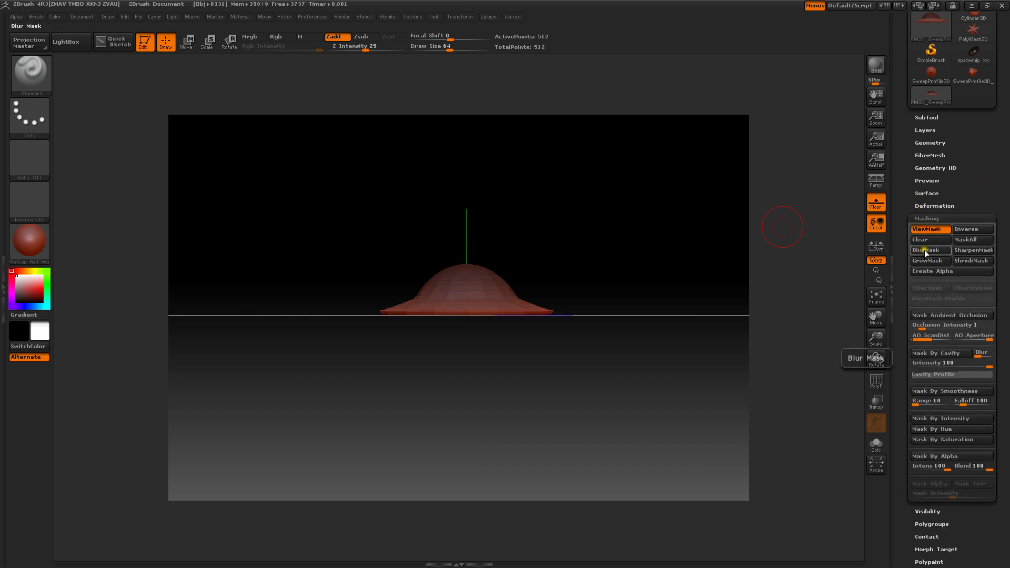
- Blur the mask again and widen the unmasked lower rim into a broad saucer with the Size deformation
click(924, 250)
click(913, 207)
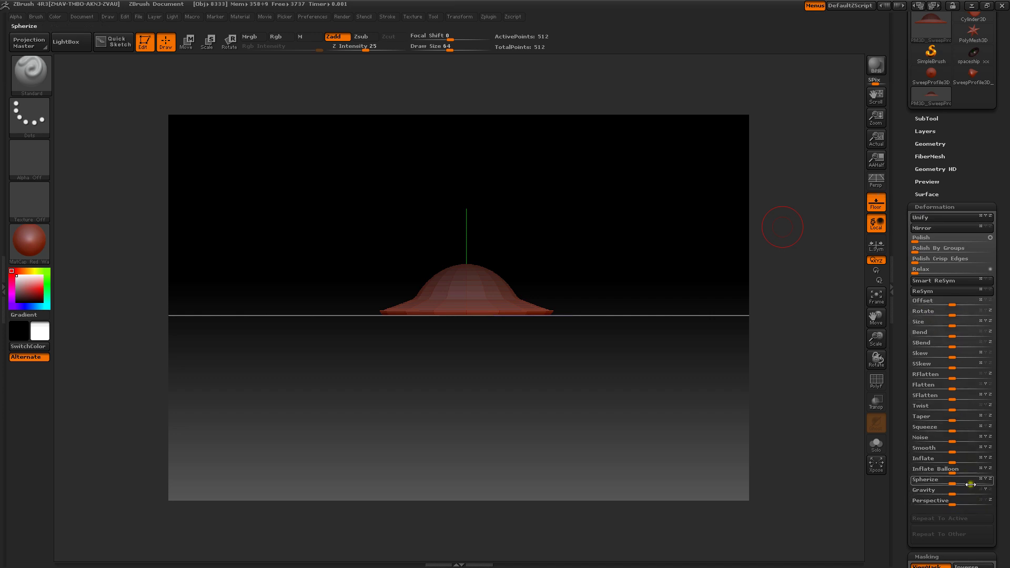
mouse_move(953, 462)
mouse_down()
mouse_move(977, 463)
mouse_move(957, 458)
mouse_up()
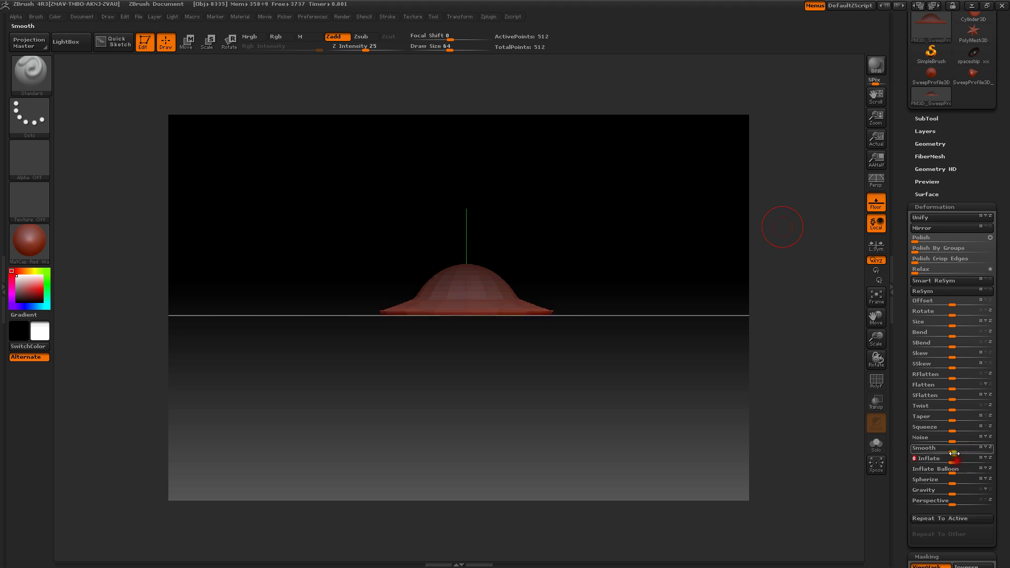
drag(953, 322, 999, 329)
drag(731, 215, 694, 198)
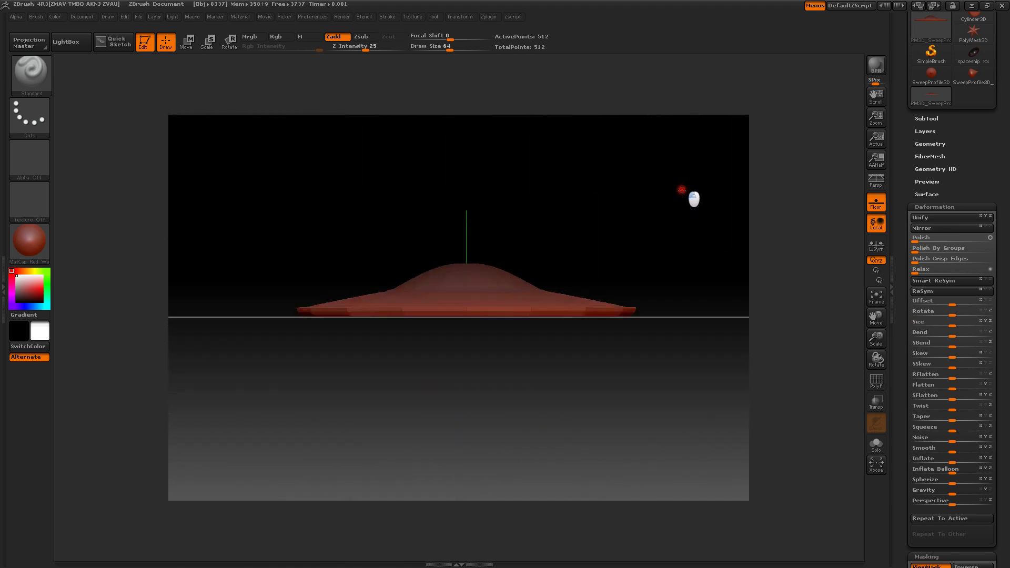
- Invert the mask to protect the rim and raise the unmasked dome with the Spherize deformation
click(916, 206)
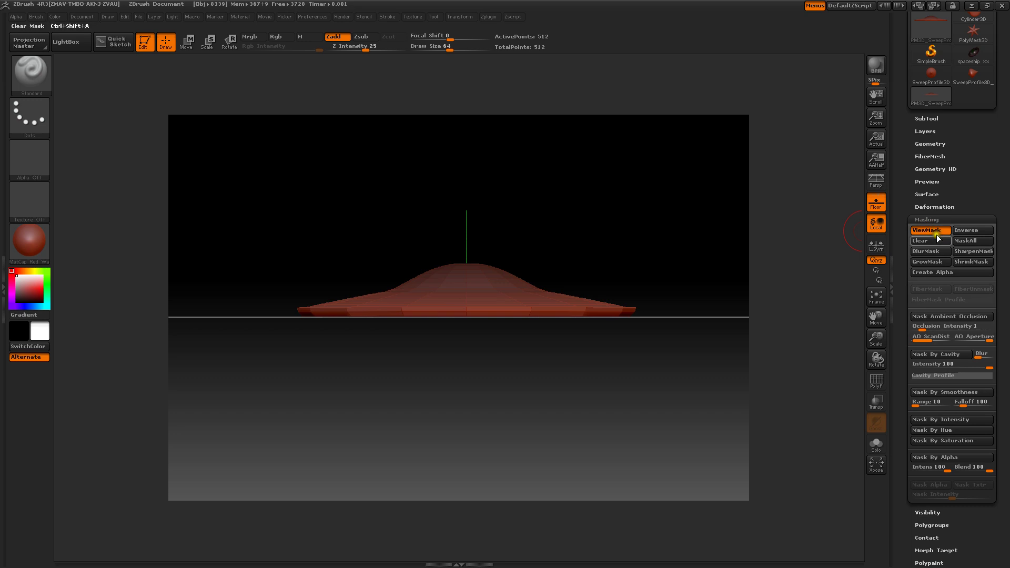
click(963, 231)
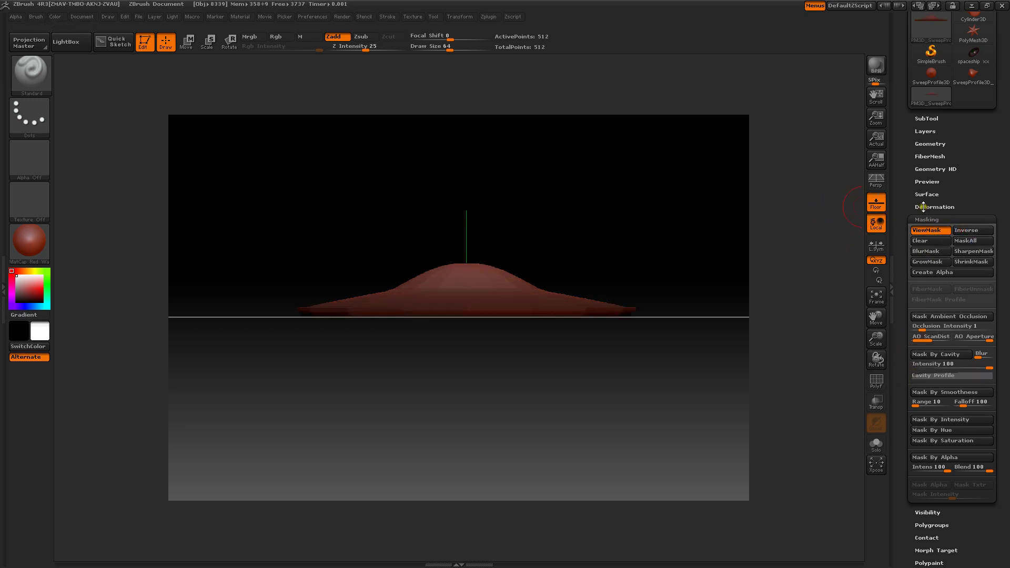
click(924, 206)
drag(955, 482, 1005, 484)
drag(646, 177, 661, 206)
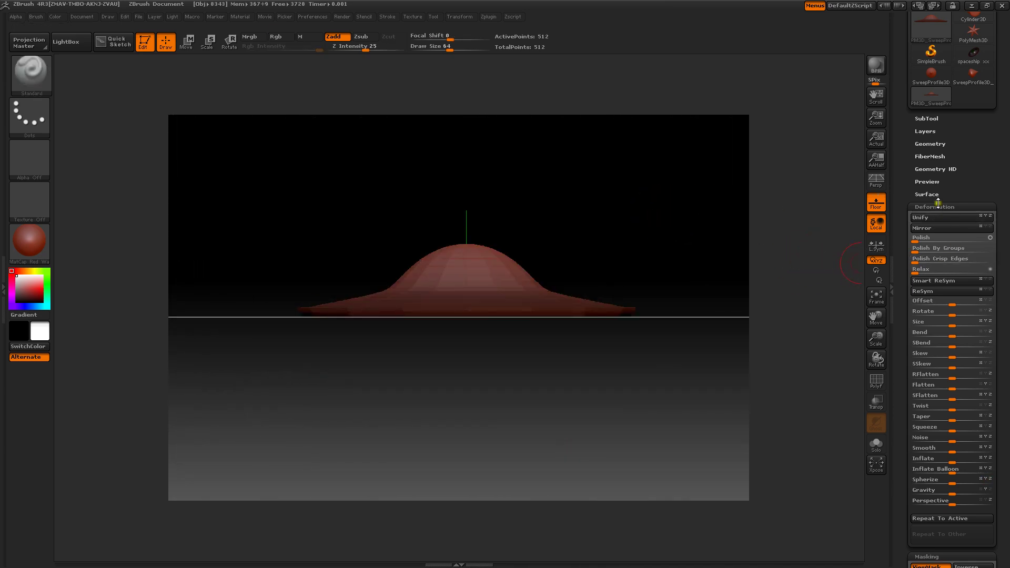
- Clear the existing mask and mask only the dome above the rim with a rectangular selection
click(917, 206)
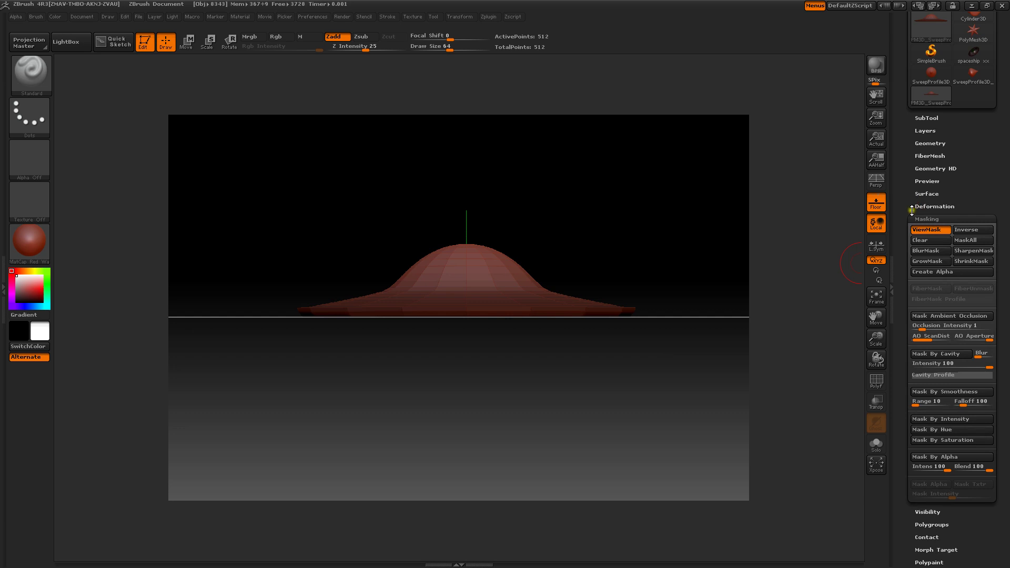
click(916, 242)
mouse_move(647, 200)
mouse_down()
mouse_move(660, 198)
mouse_move(659, 262)
mouse_move(650, 210)
mouse_up()
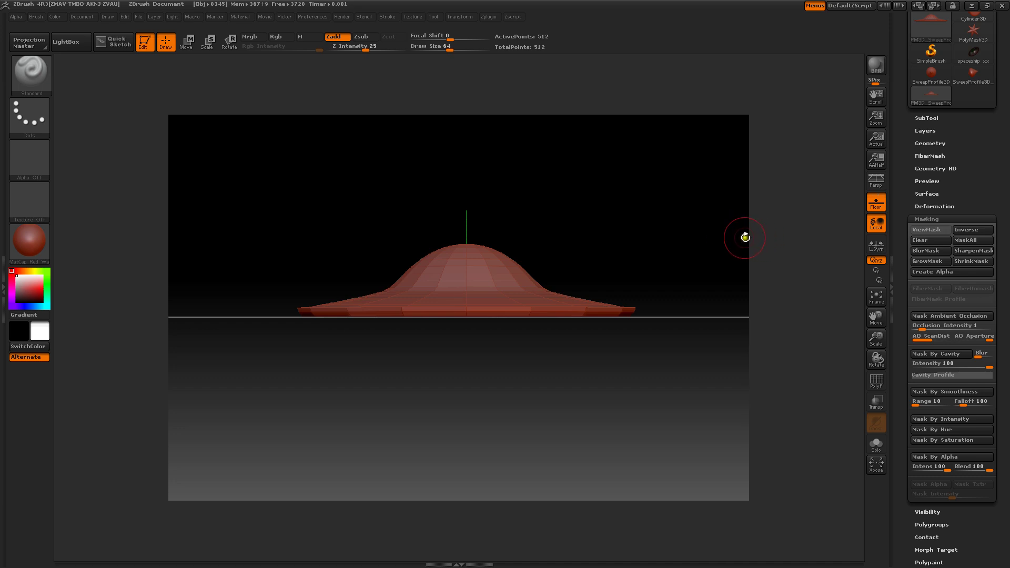
key(ctrl)
ctrl+drag(334, 205, 600, 288)
- Put the masked dome into its own polygroup, clear the mask and display the polyframe
drag(905, 419, 905, 340)
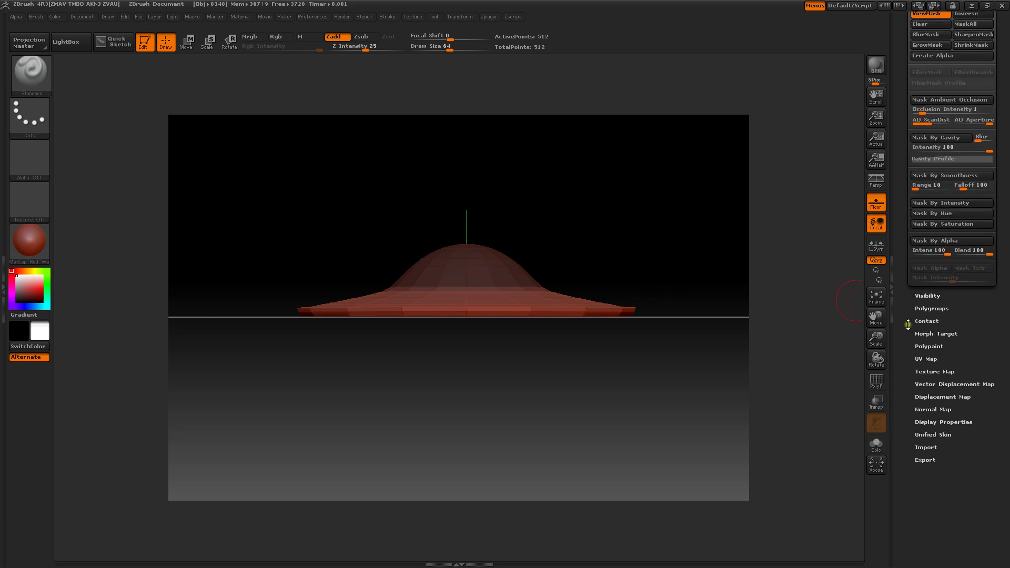
click(921, 307)
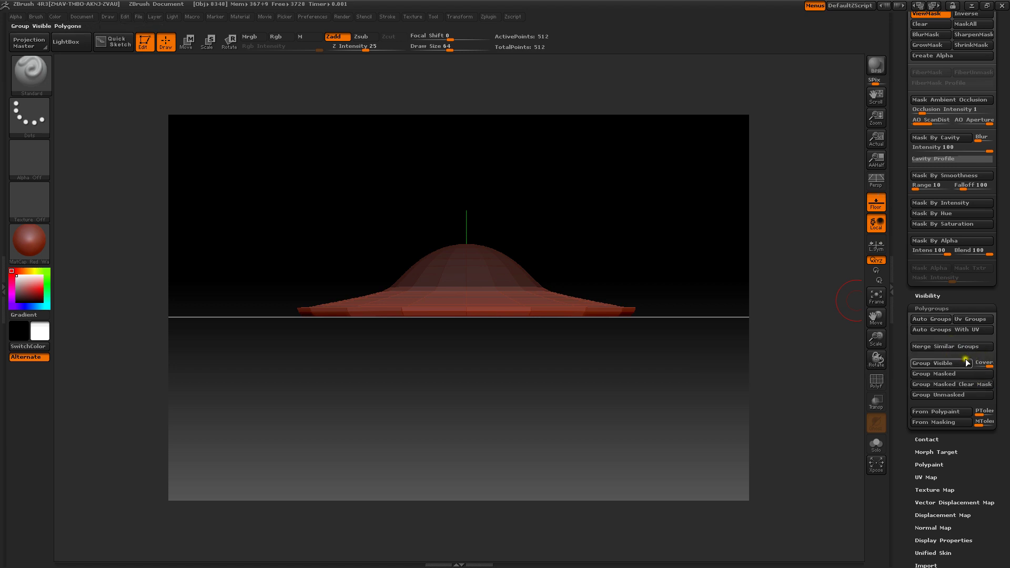
click(946, 375)
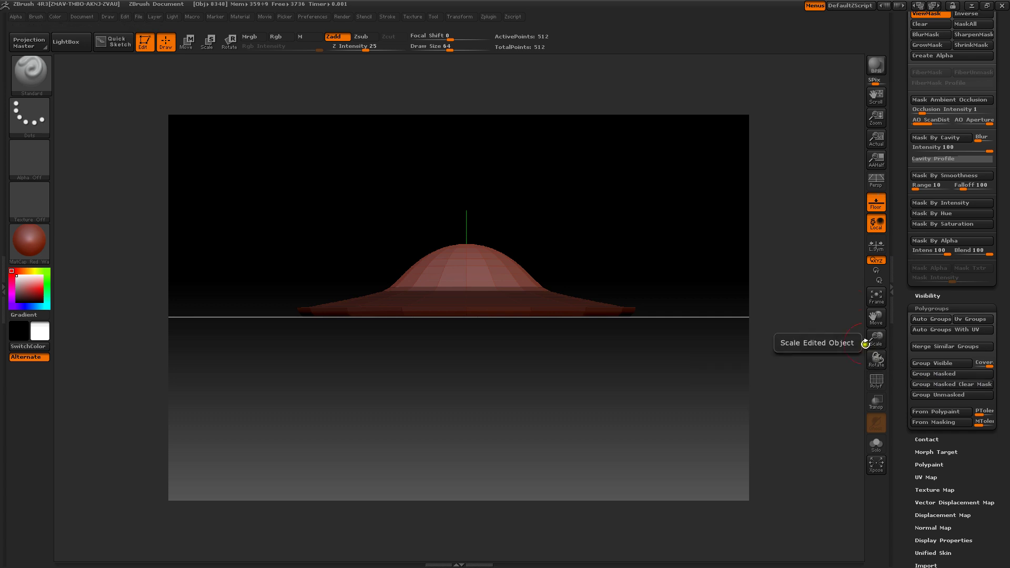
drag(904, 305, 909, 349)
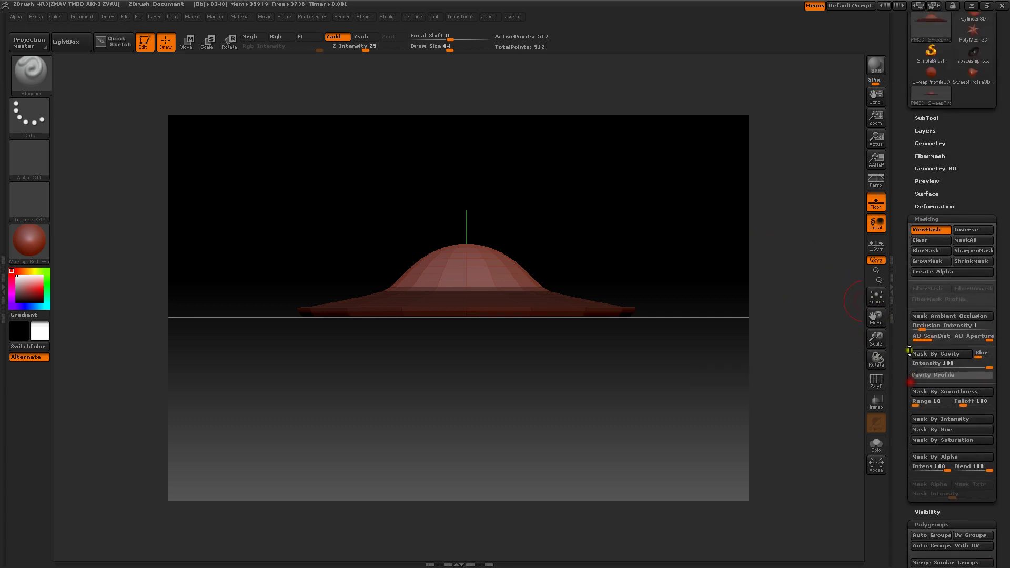
click(922, 239)
click(882, 389)
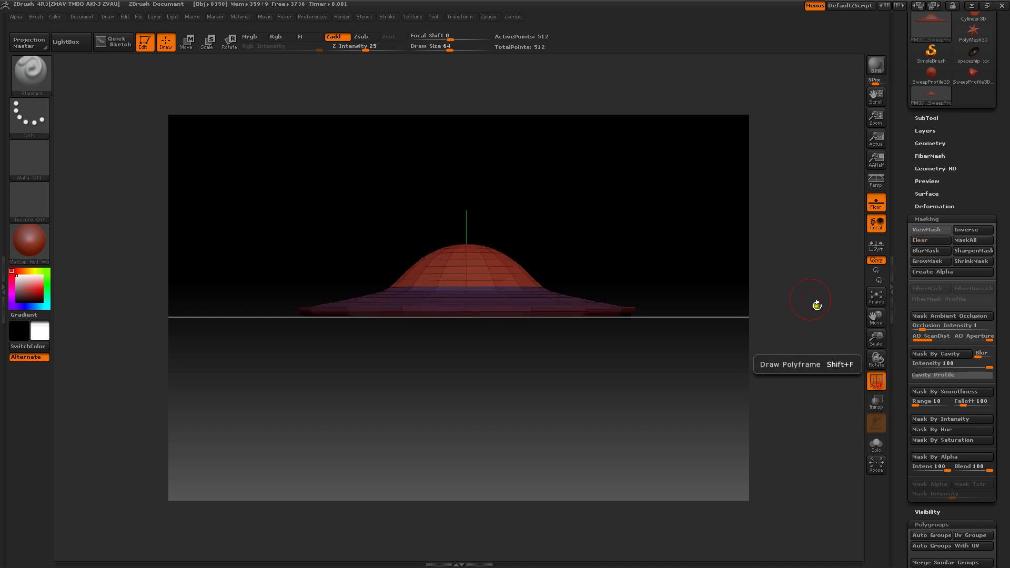
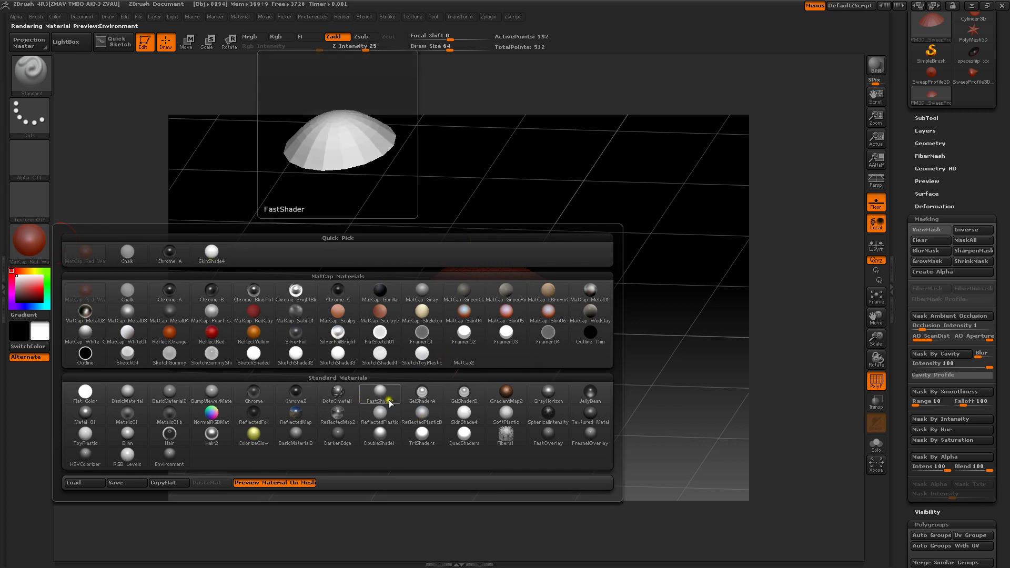
- Fill the isolated dome with the GelShaderA material and a bright green colour (R 128, G 255, B 0) using Mrgb
click(422, 393)
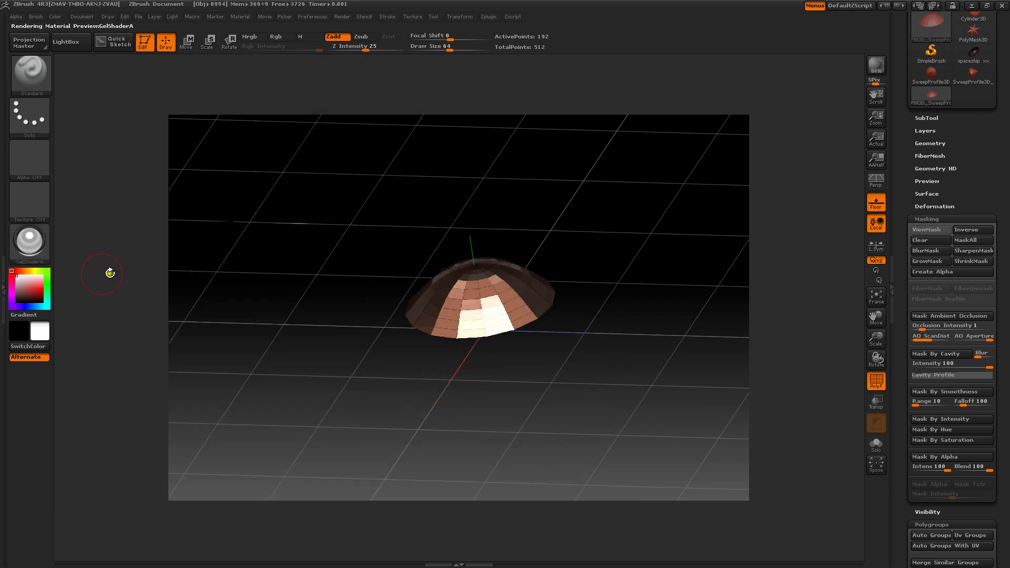
click(44, 274)
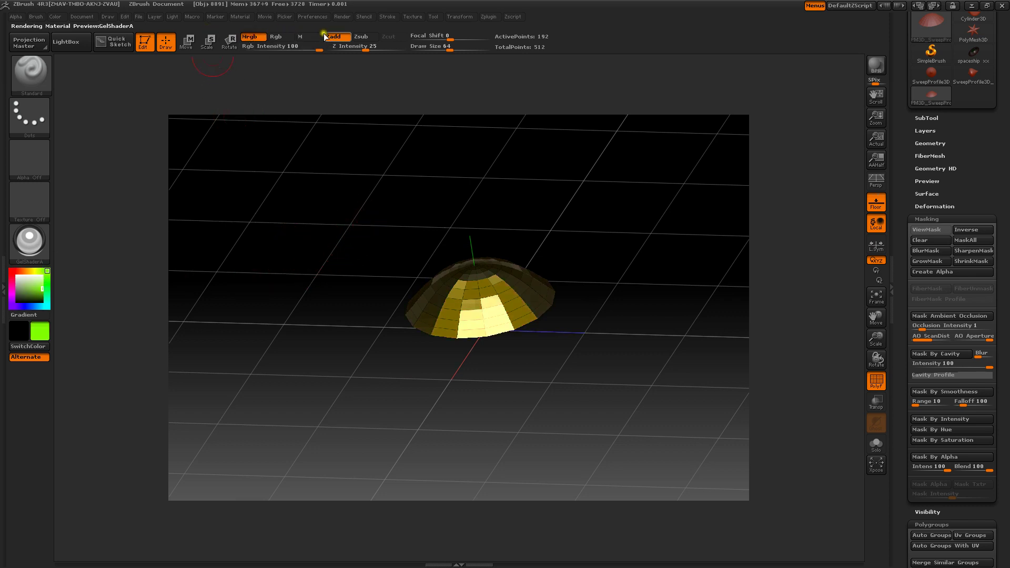
click(56, 16)
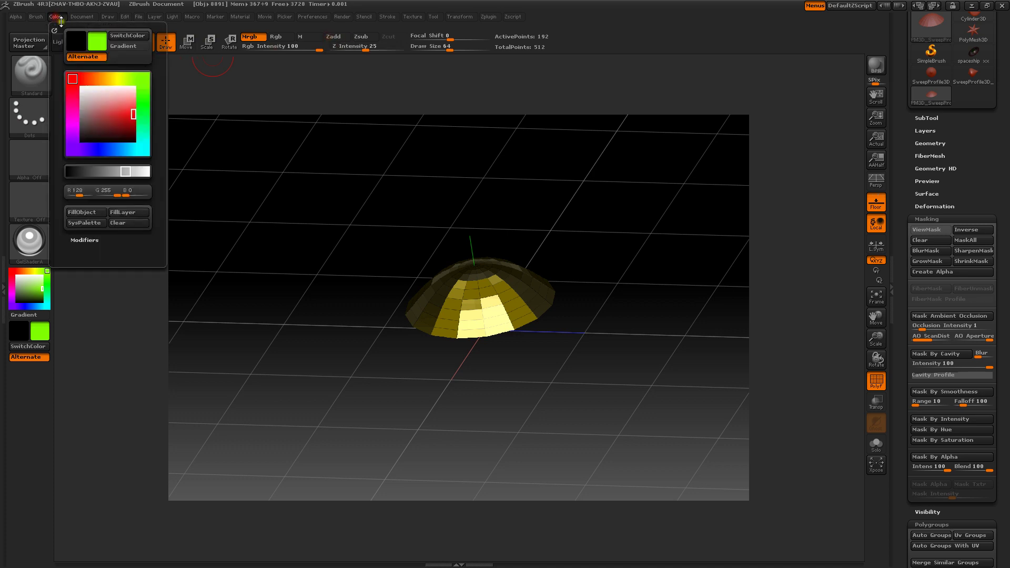
click(86, 214)
drag(329, 163, 408, 177)
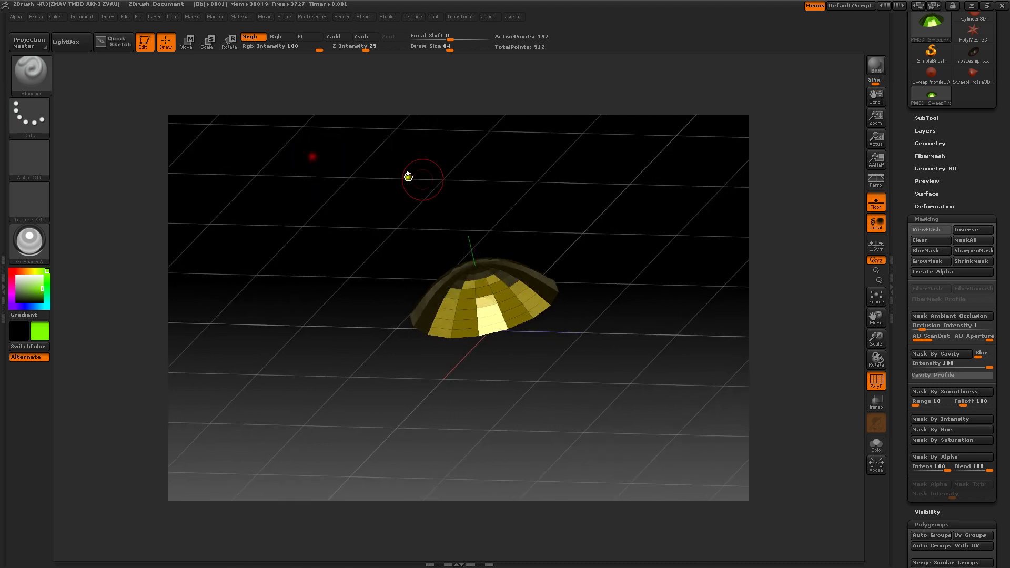
- Bring back the whole ship and isolate the rim polygroup
key(ctrl+shift)
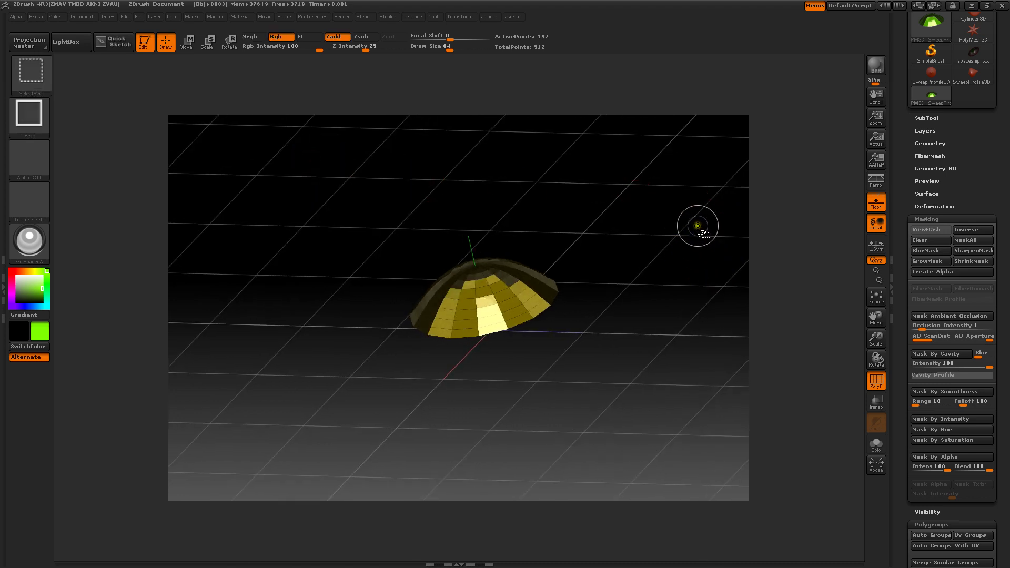
ctrl+shift+click(699, 224)
mouse_move(668, 206)
mouse_down()
mouse_move(460, 157)
mouse_move(461, 186)
mouse_move(459, 121)
mouse_up()
key(ctrl+shift)
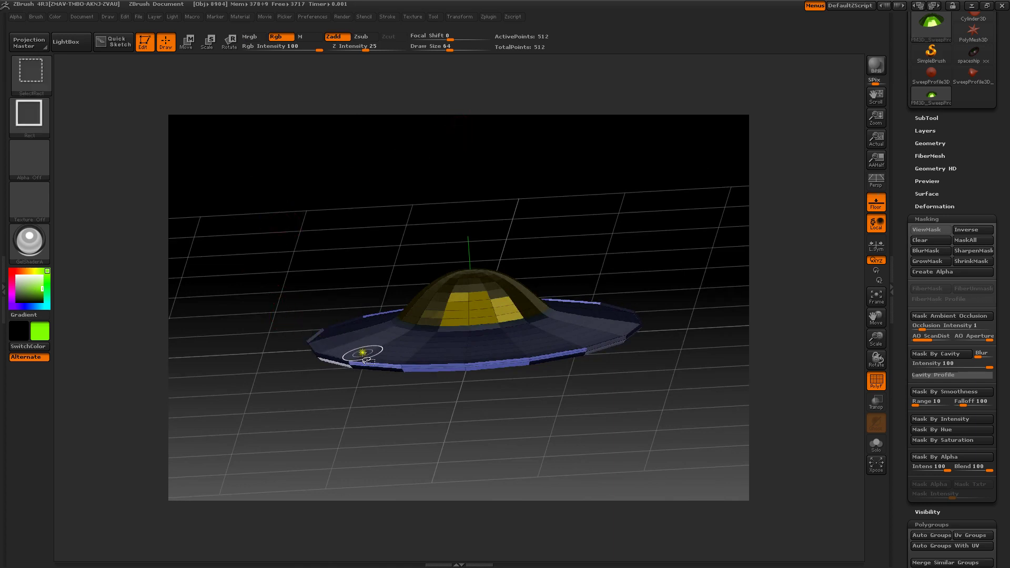
ctrl+shift+click(364, 354)
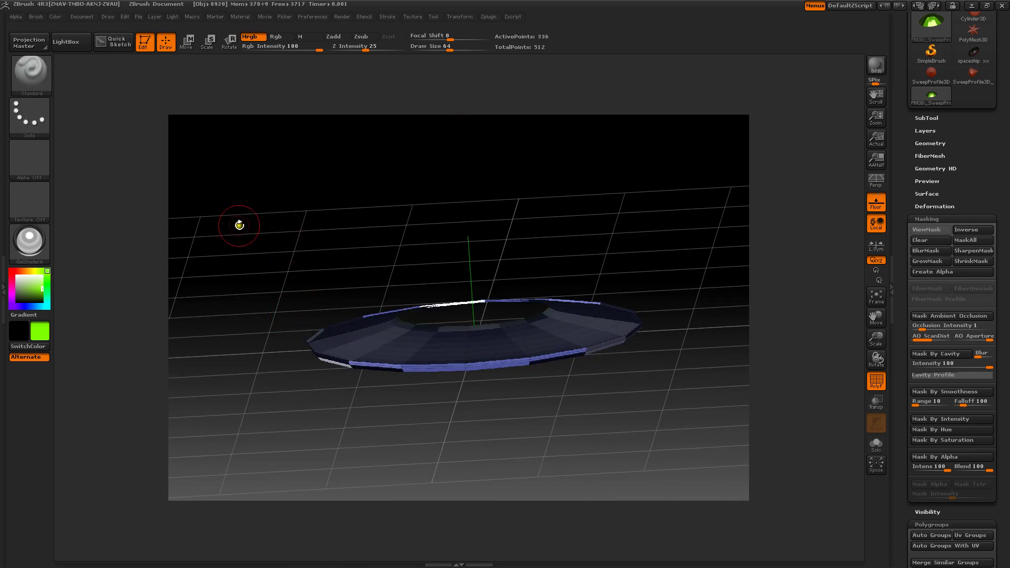
- Fill the isolated rim with the SilverFoil material and a grey colour (R 144, G 146, B 142)
click(29, 239)
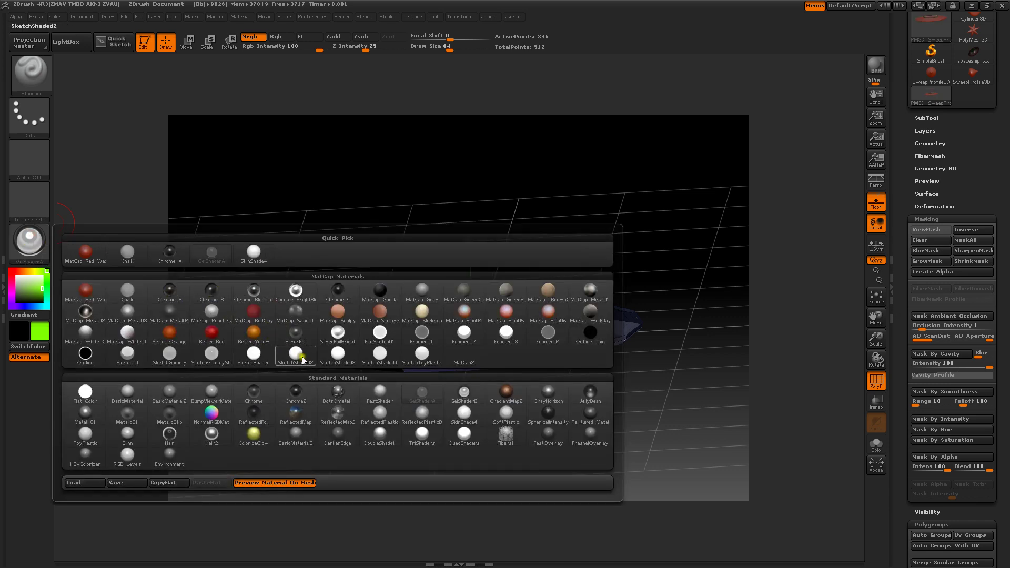
click(286, 333)
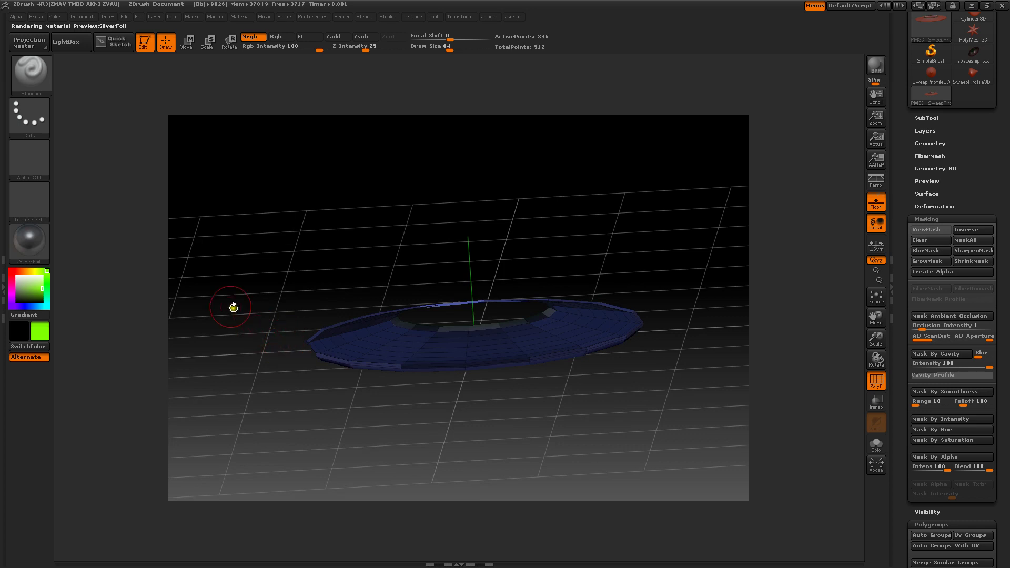
click(18, 279)
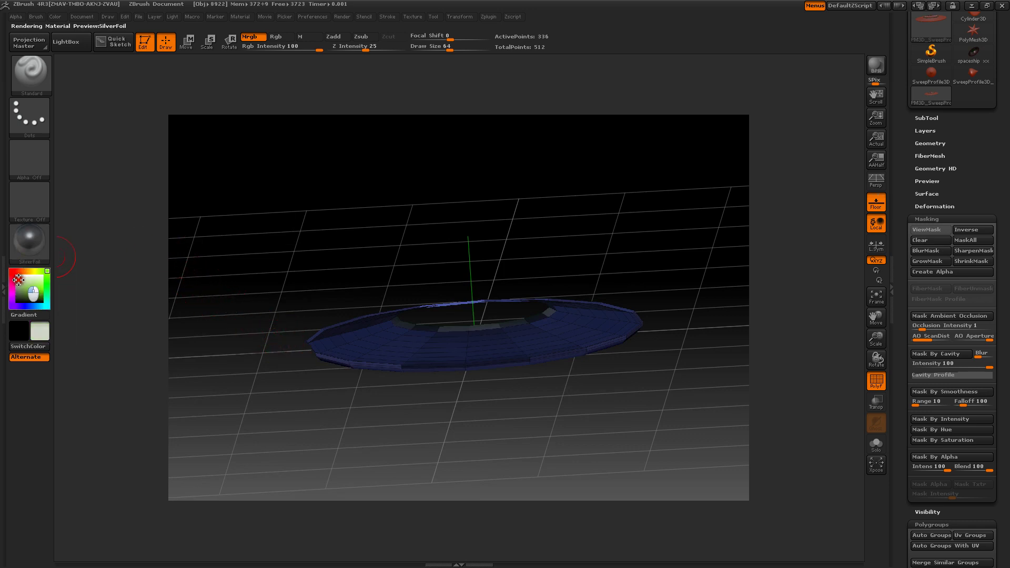
drag(17, 280, 16, 285)
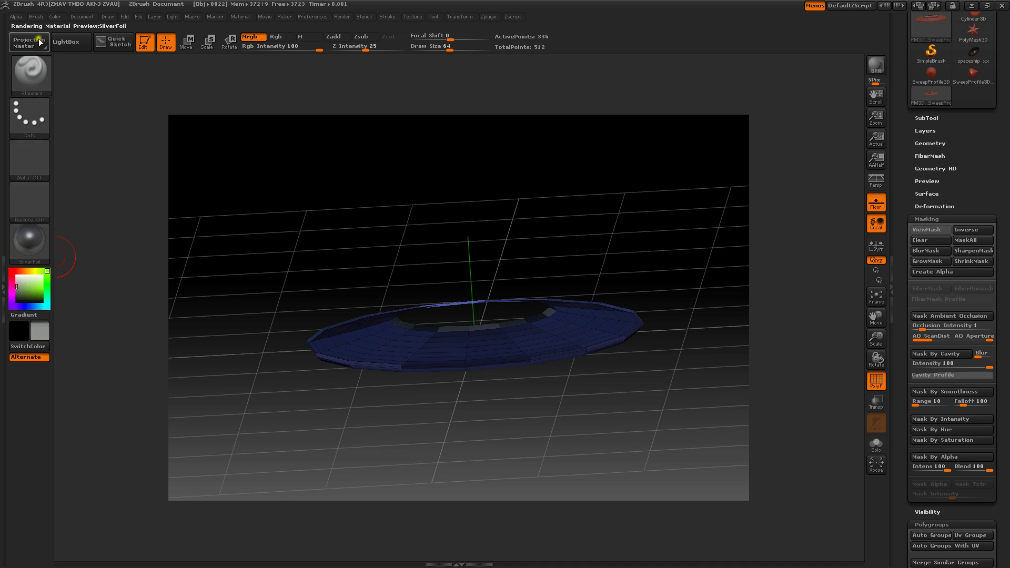
click(54, 17)
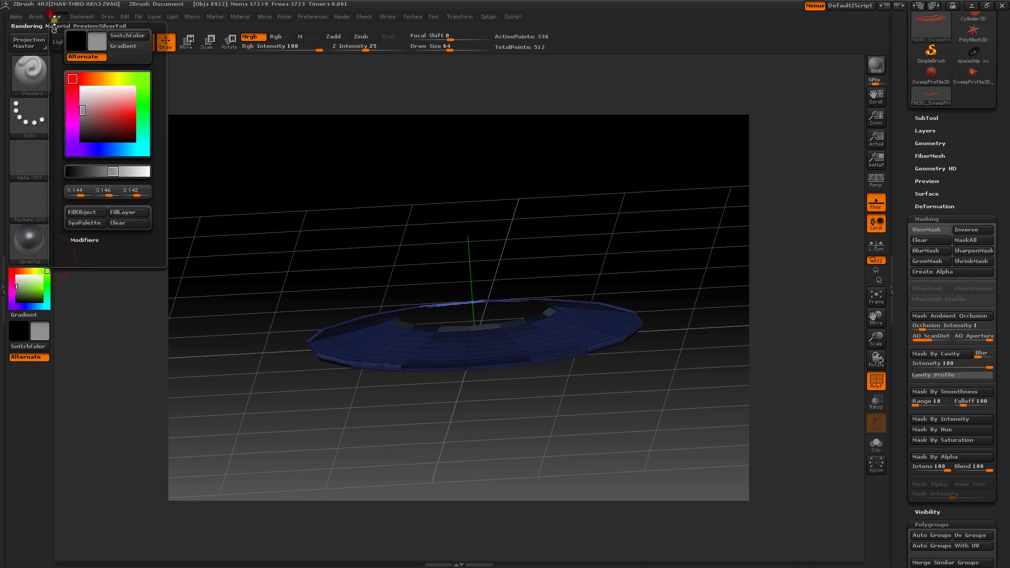
click(84, 212)
- Unhide the dome and turn off the polyframe display to show the painted ship
key(ctrl+shift)
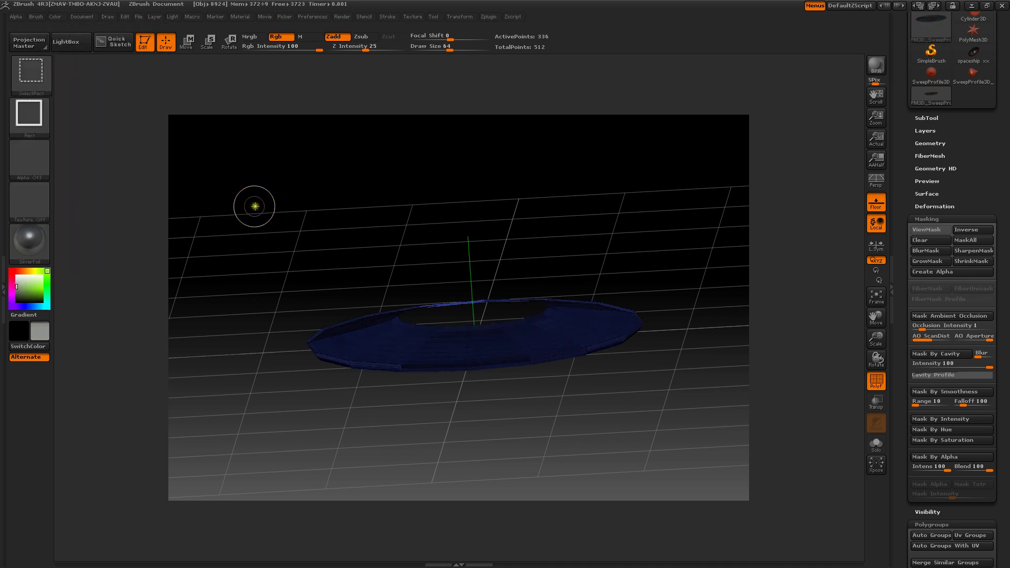
ctrl+shift+click(254, 207)
mouse_move(250, 180)
mouse_down()
mouse_move(271, 239)
mouse_move(259, 239)
mouse_move(260, 190)
mouse_up()
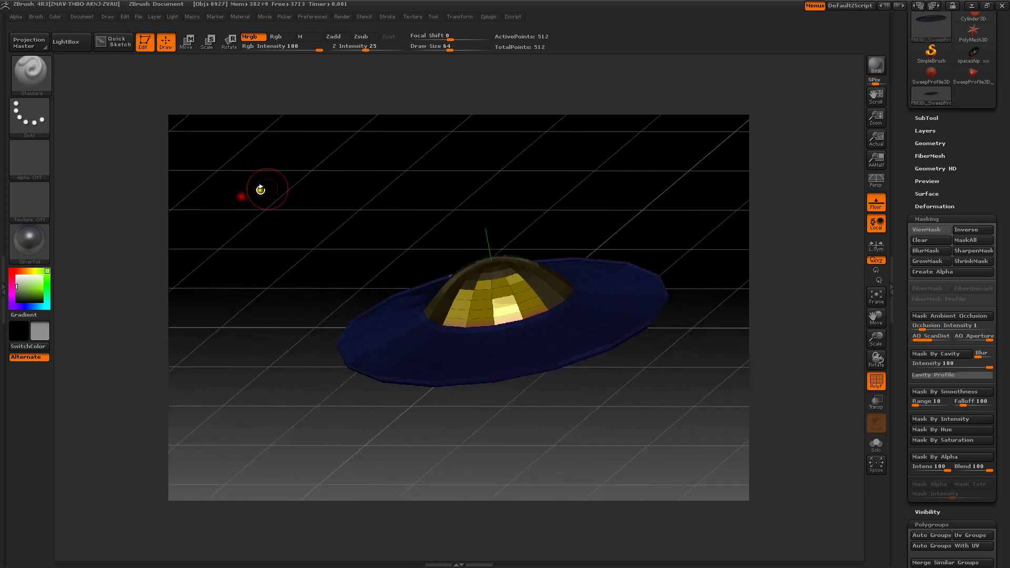
click(873, 377)
drag(736, 276, 695, 246)
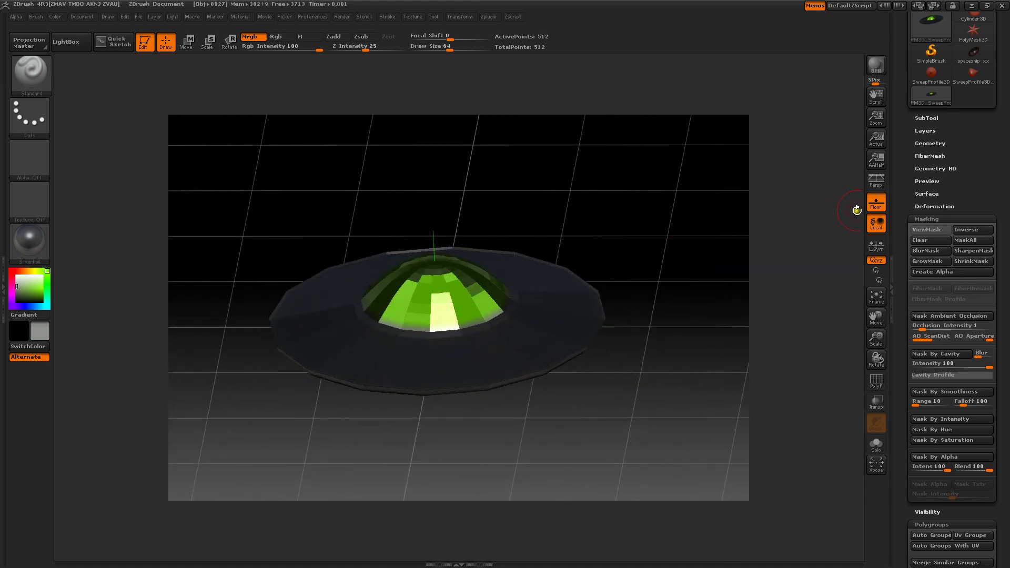
- Hide the floor grid and turn on perspective view
click(875, 202)
click(876, 181)
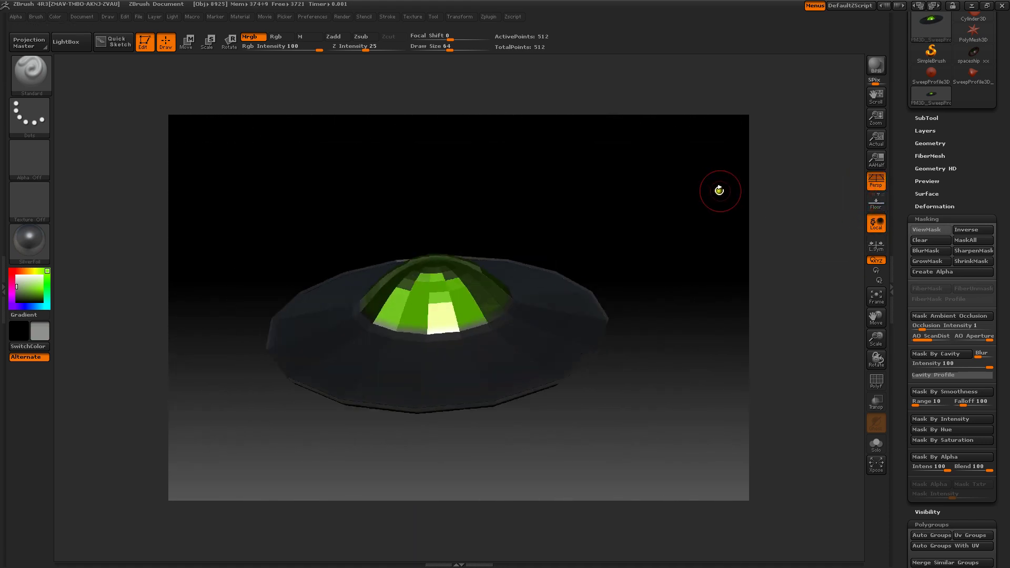
drag(665, 186, 644, 204)
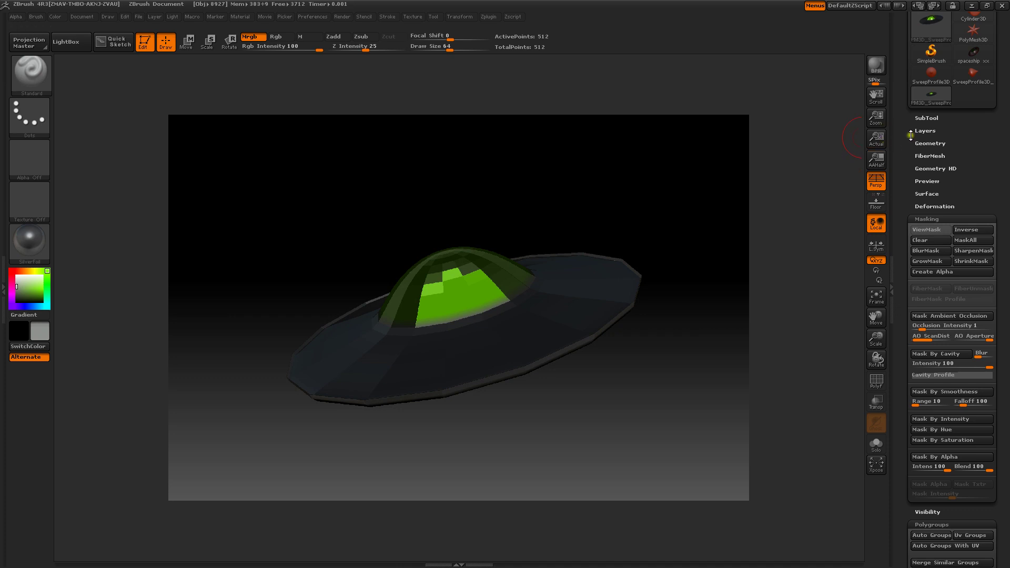
- Smooth the spaceship mesh by subdividing it four times, up to subdivision level 5
click(930, 143)
click(927, 224)
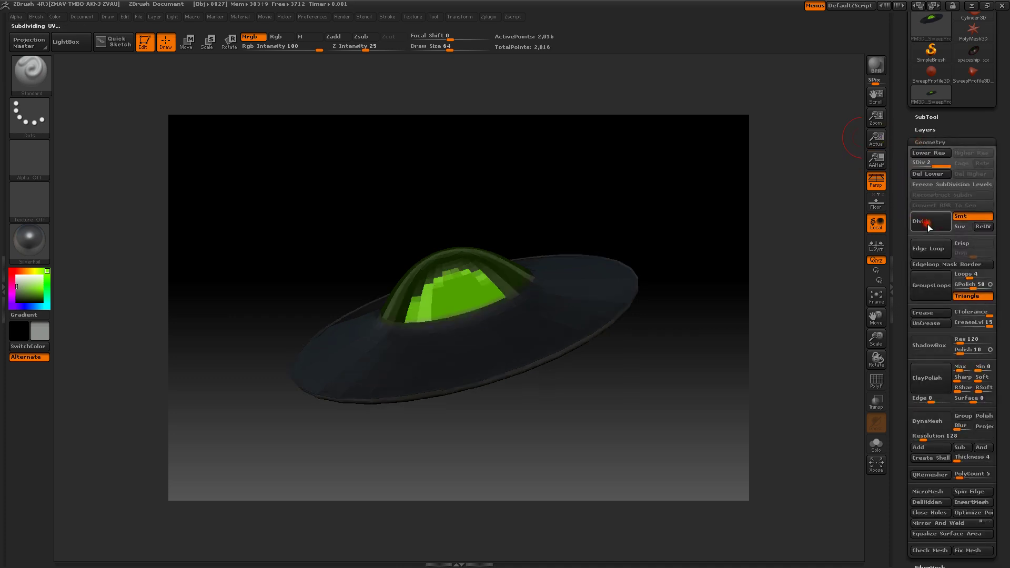
click(929, 224)
click(932, 226)
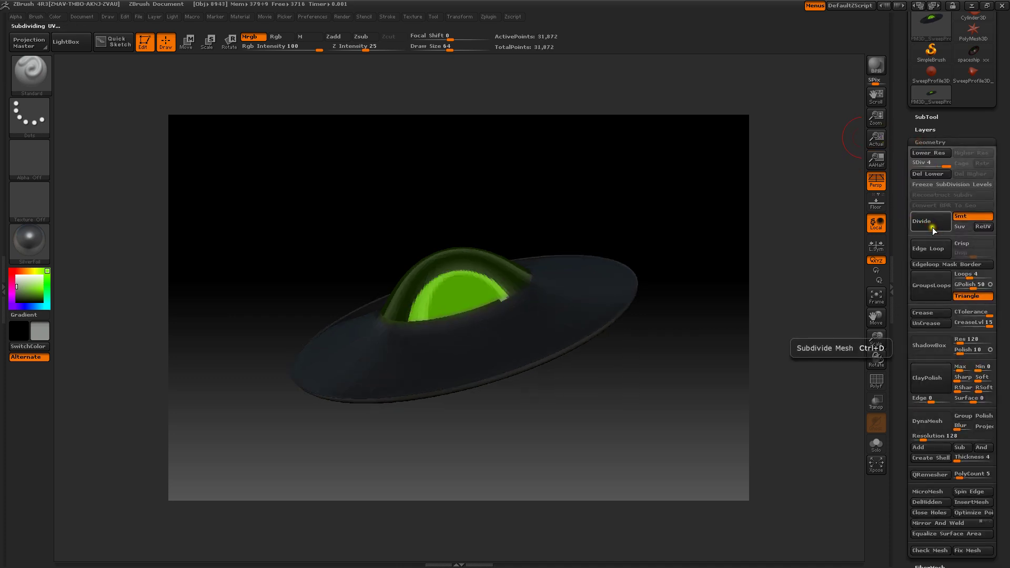
click(930, 229)
drag(640, 162, 660, 194)
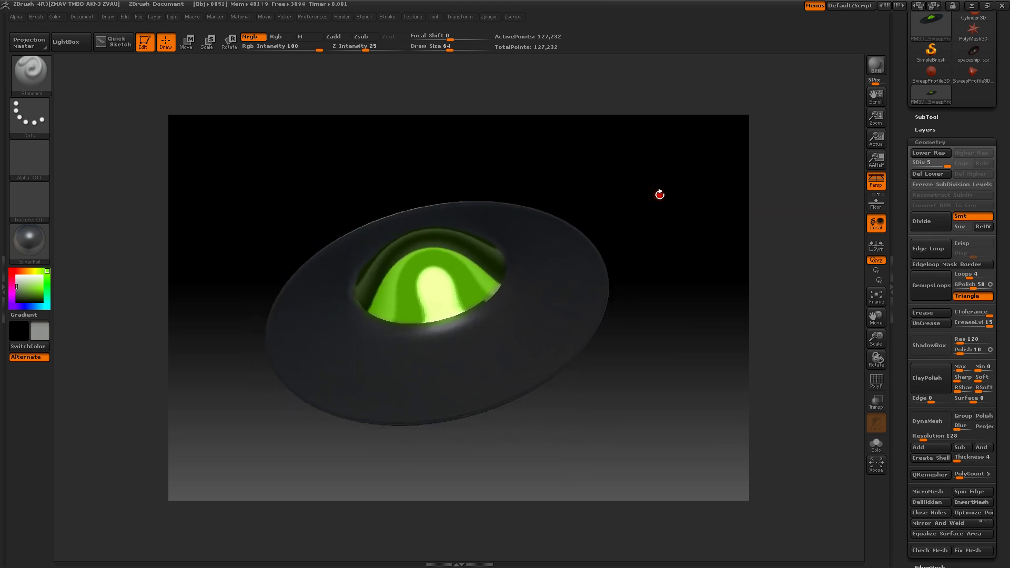
- Change the document's background colour to white by sampling the white secondary colour swatch
click(75, 17)
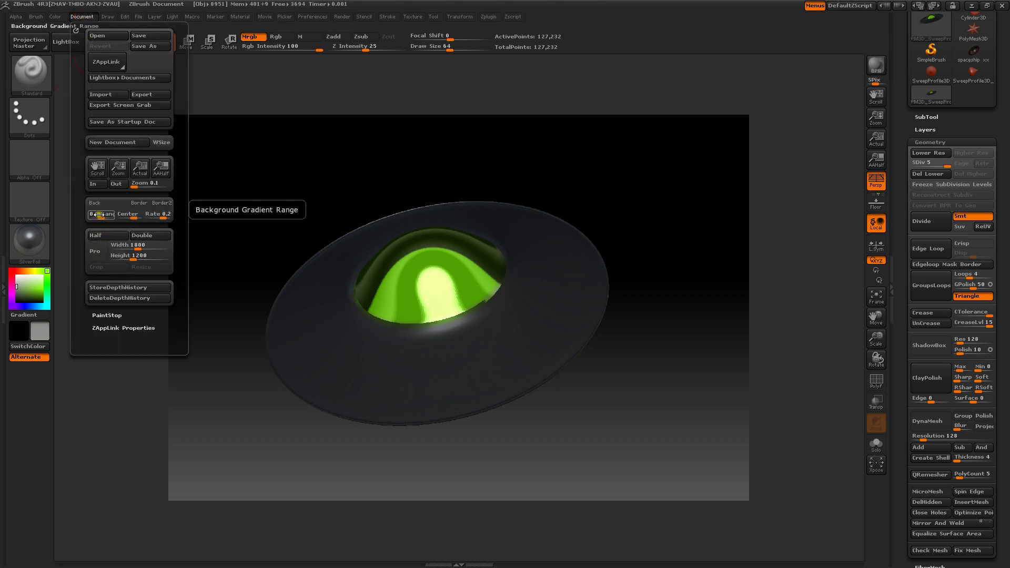
drag(100, 205, 43, 334)
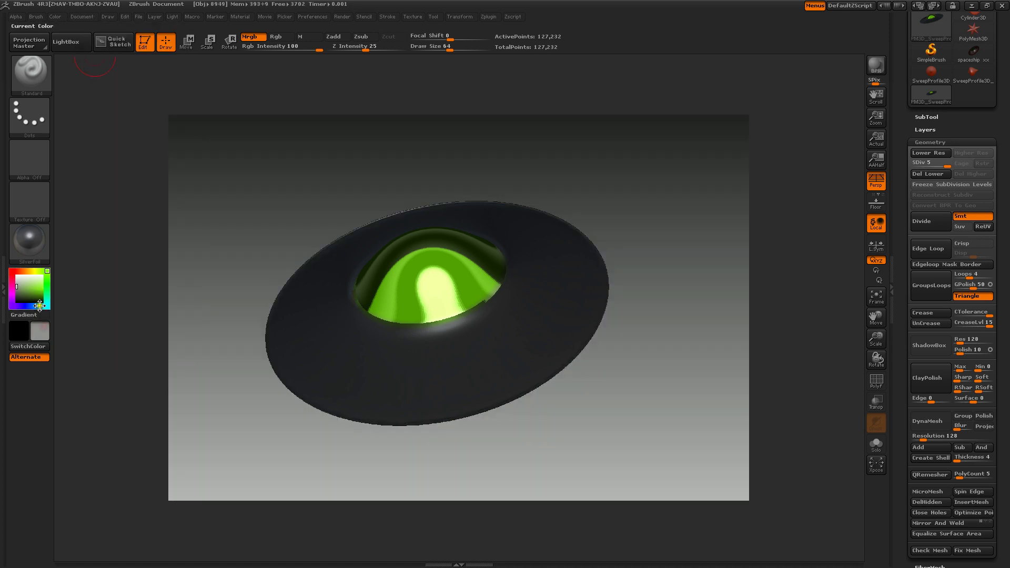
drag(26, 290, 16, 271)
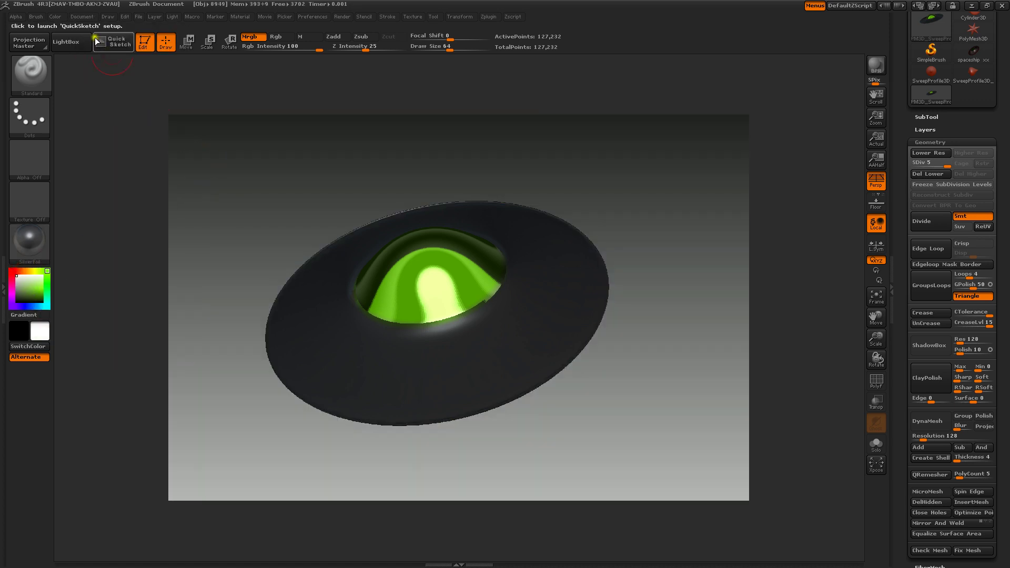
click(81, 15)
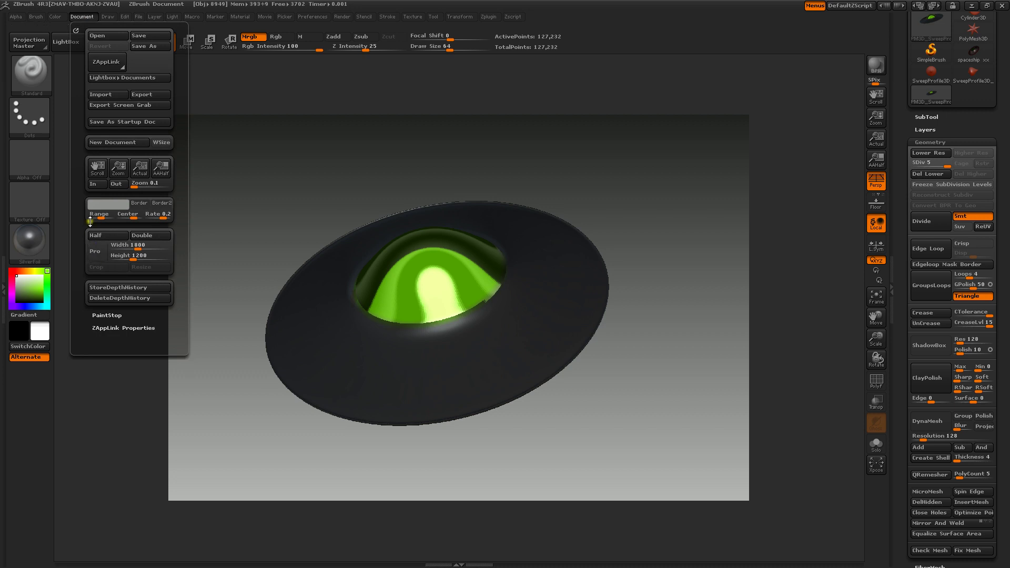
drag(97, 207, 40, 335)
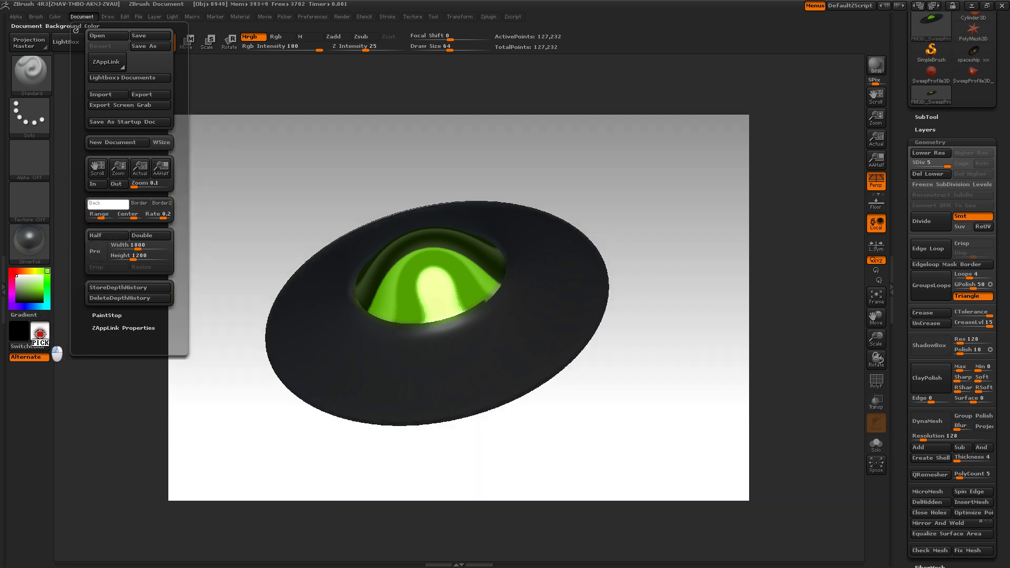
drag(191, 278, 255, 214)
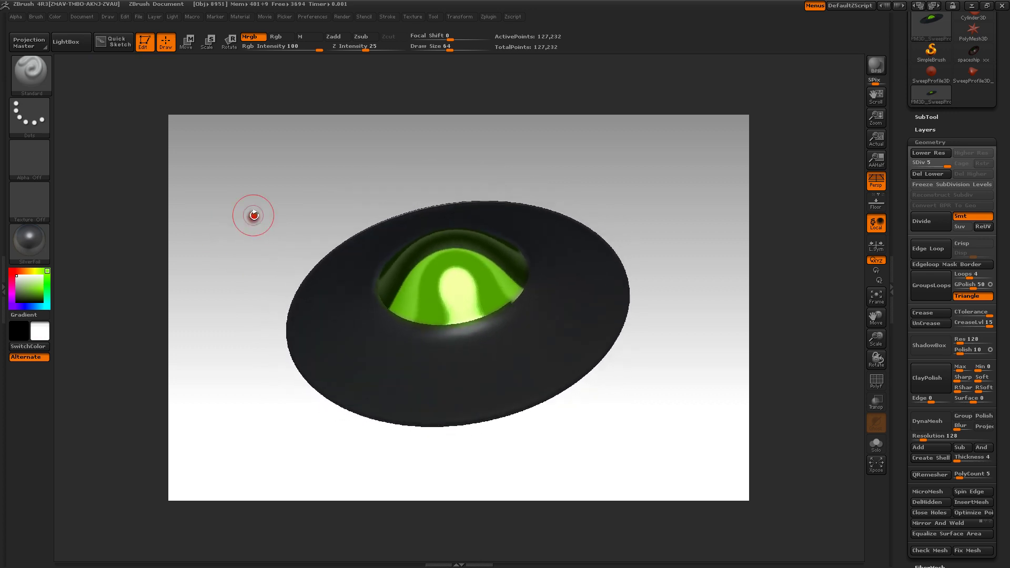
- Turn on a second light coloured orange-yellow (R 243, G 185, B 36), with ambient 13 and light intensity about 0.58
click(172, 15)
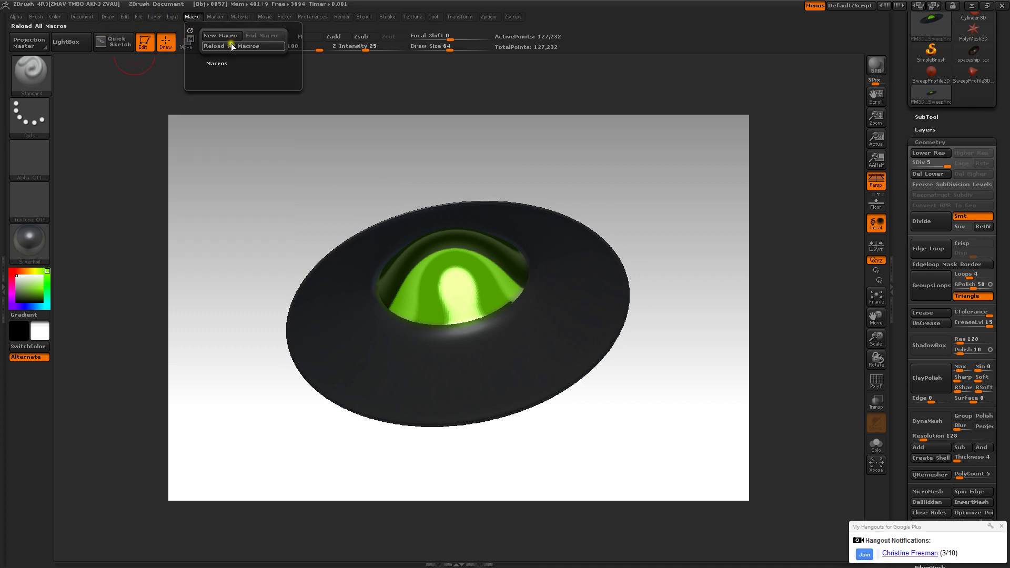
mouse_move(178, 16)
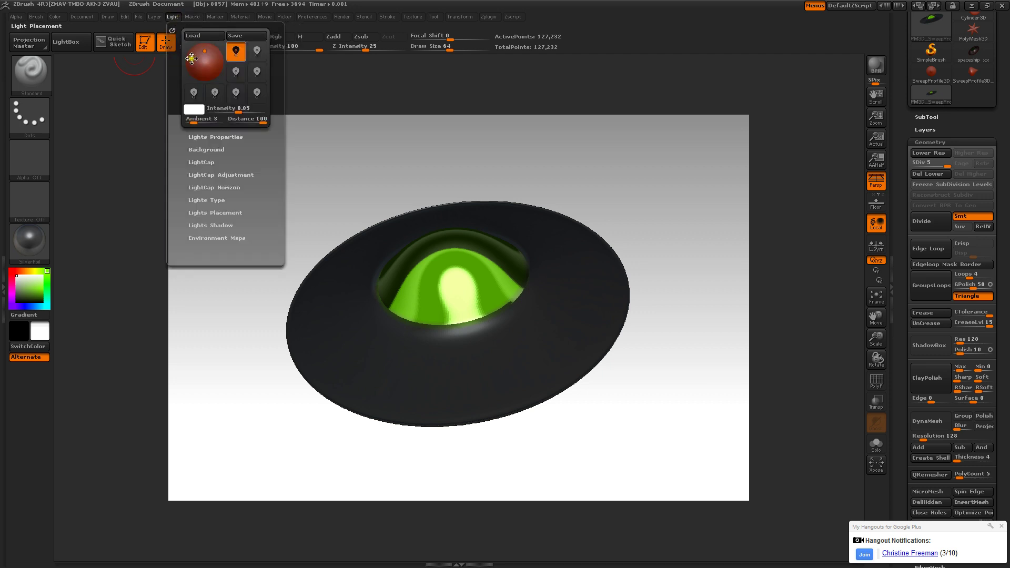
click(256, 52)
click(256, 52)
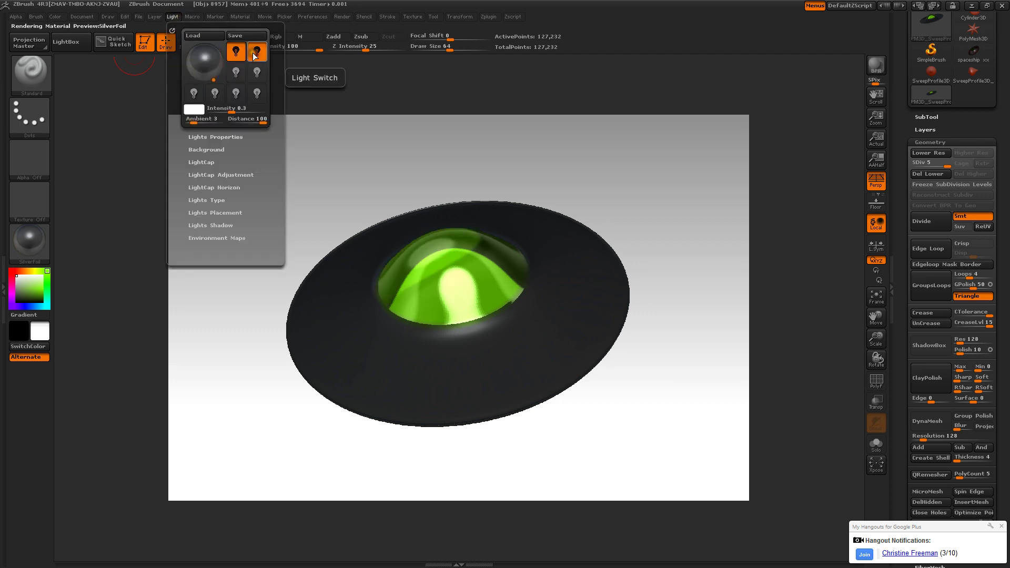
click(193, 111)
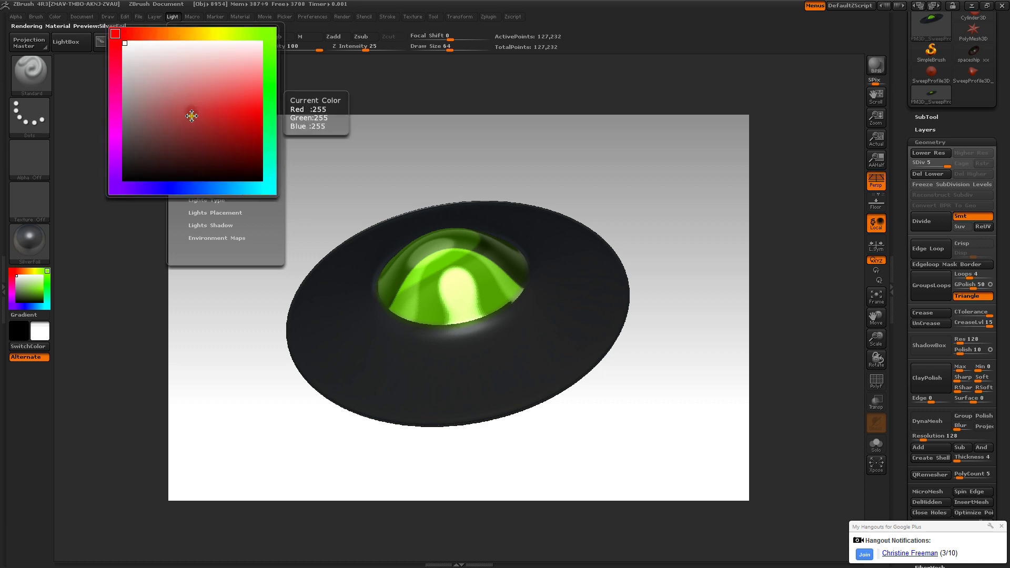
click(189, 33)
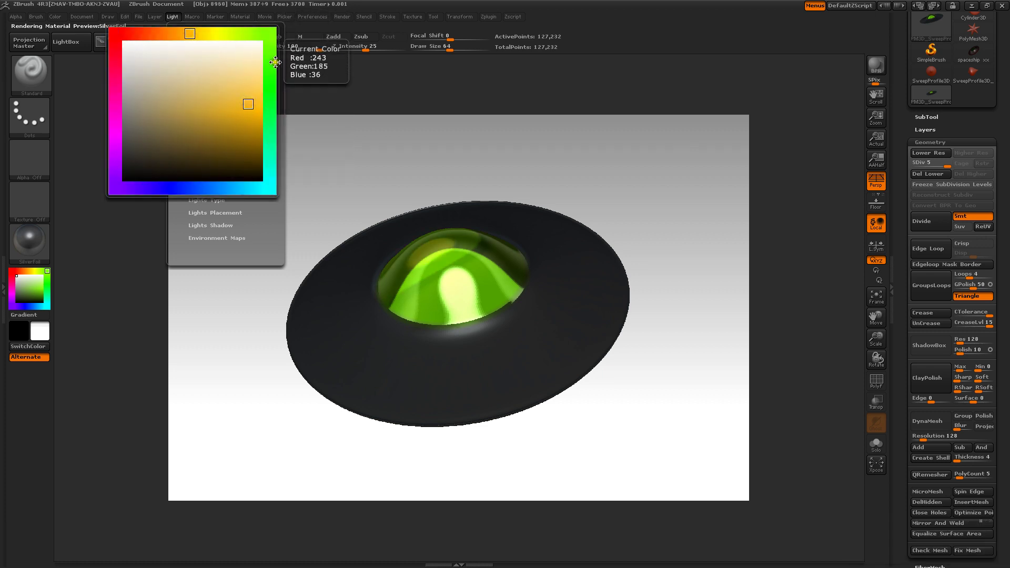
click(169, 16)
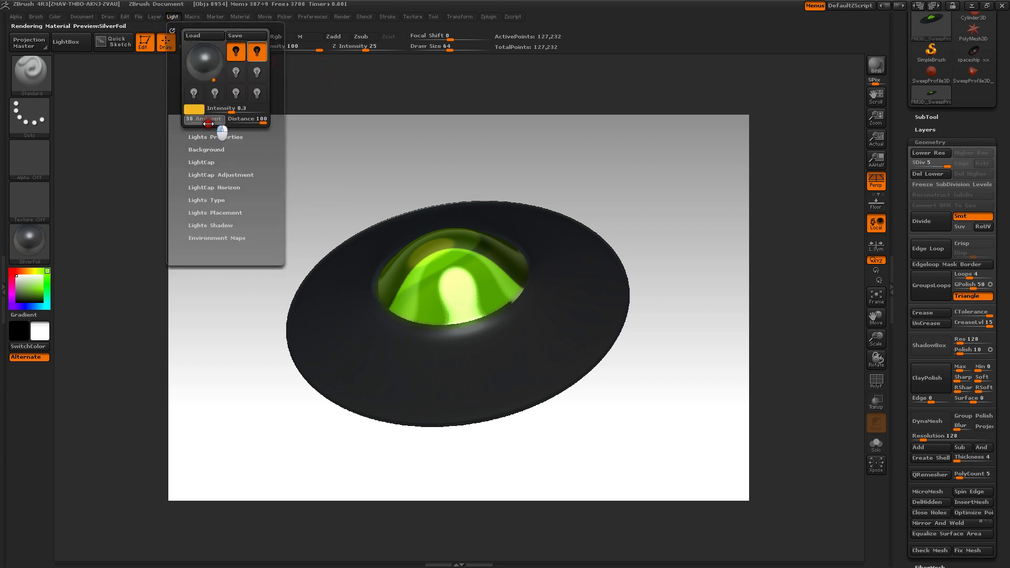
mouse_move(208, 123)
mouse_down()
mouse_move(200, 123)
mouse_move(247, 109)
mouse_move(235, 109)
mouse_up()
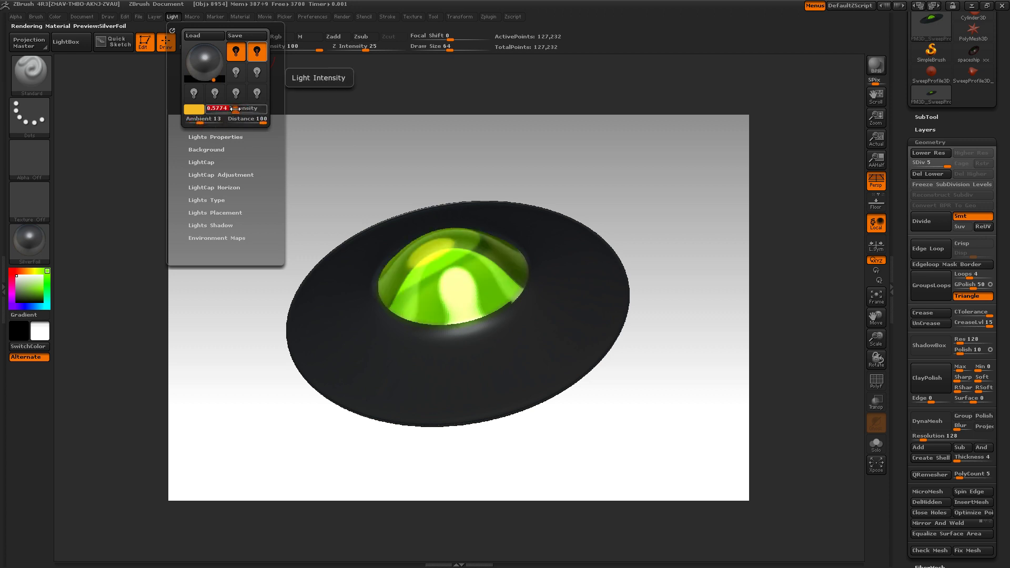
- Turn on a third light and give it a saturated magenta-purple colour
click(236, 75)
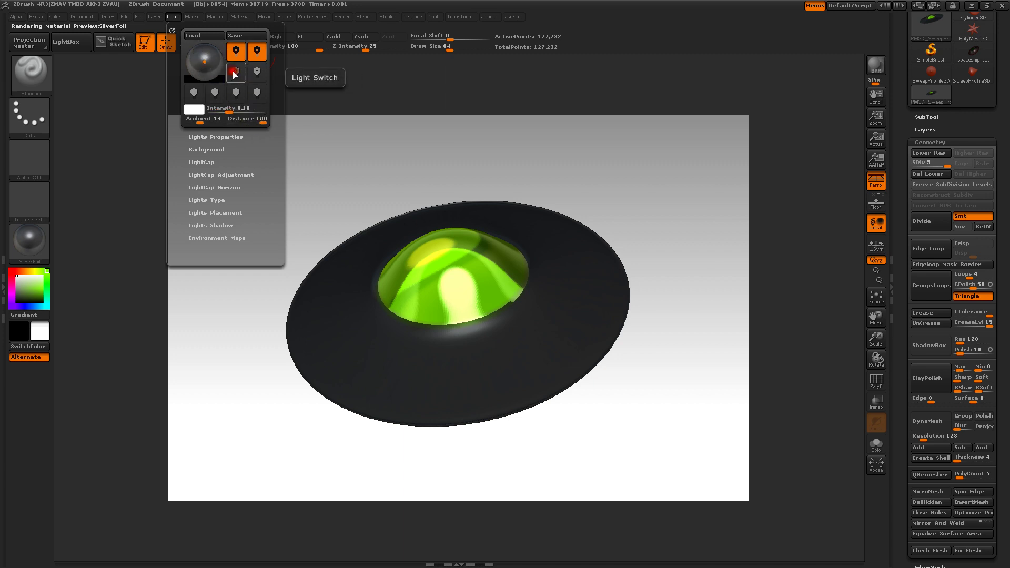
click(236, 75)
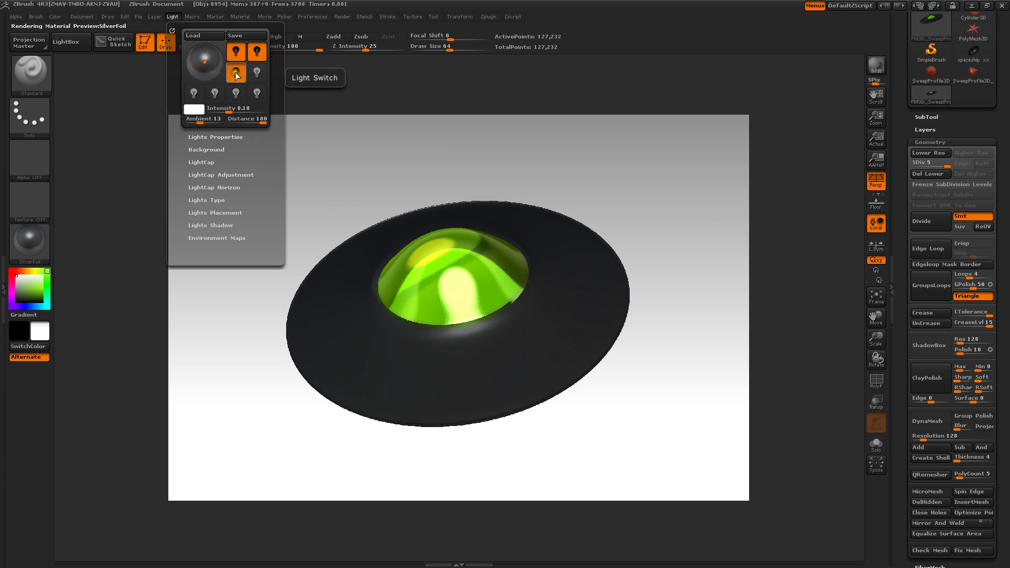
click(193, 109)
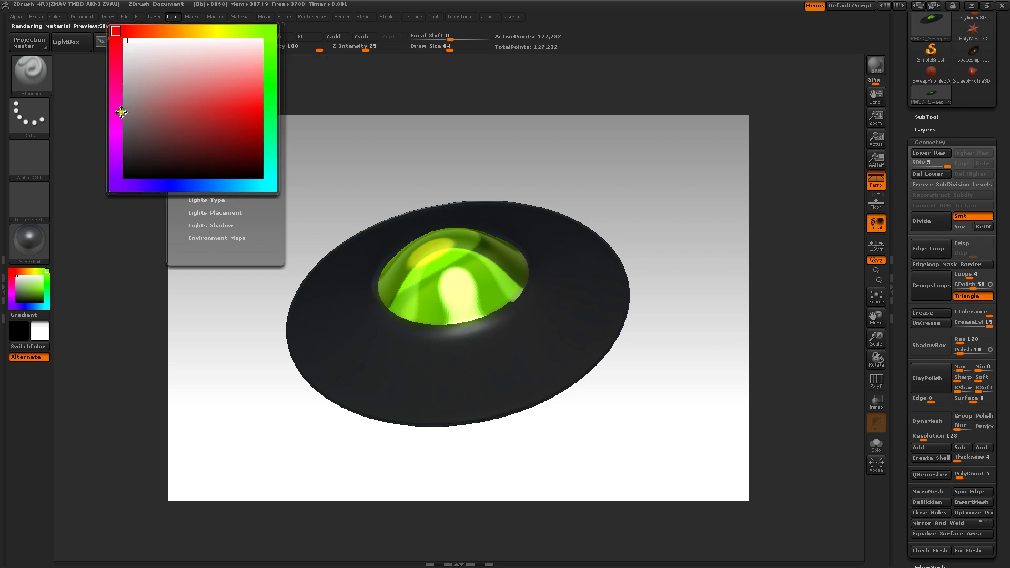
click(116, 126)
click(260, 109)
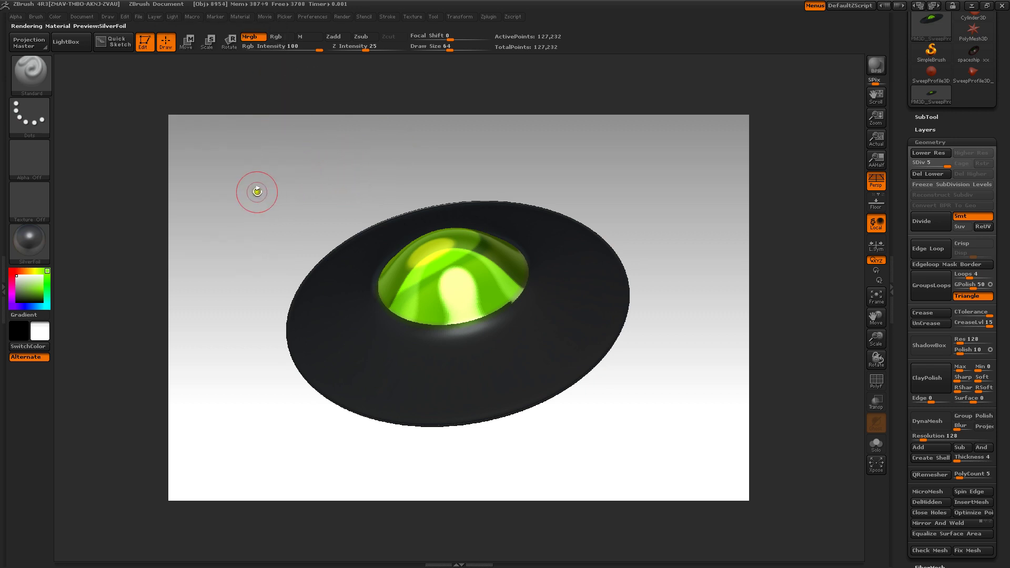
- Enable the SoftZ, SoftRGB and Depth Cue options in the render properties
click(78, 16)
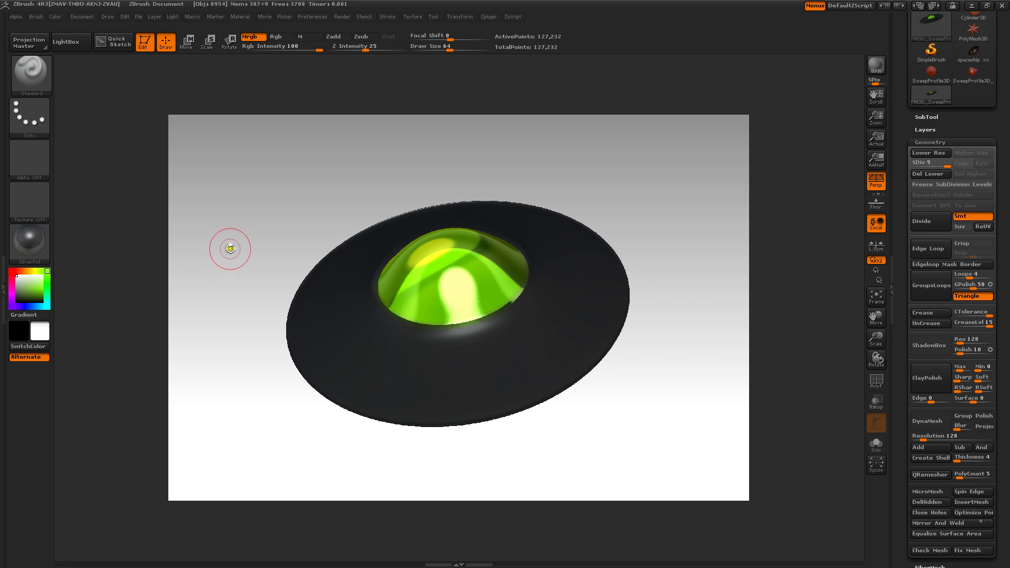
click(342, 16)
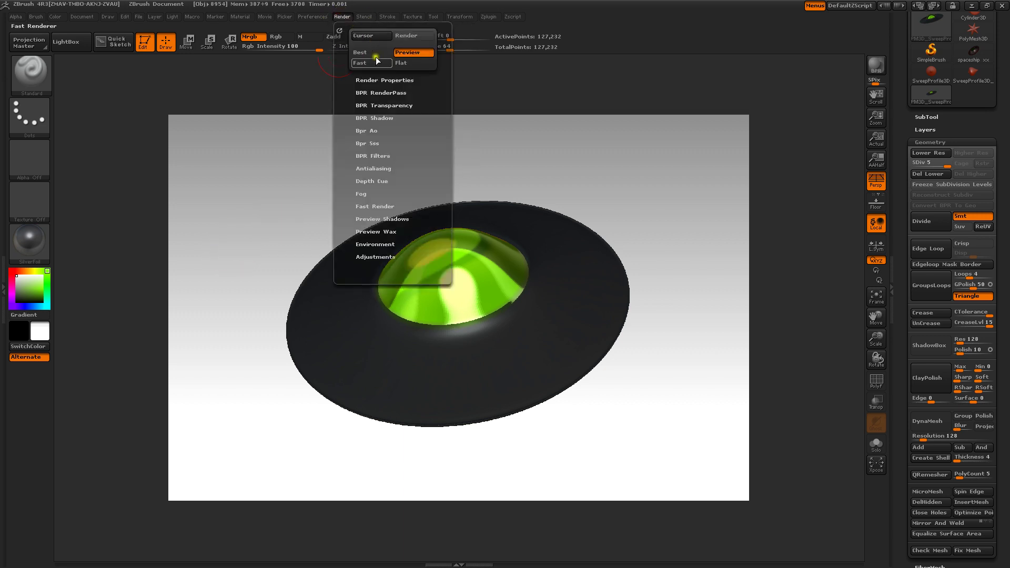
click(359, 80)
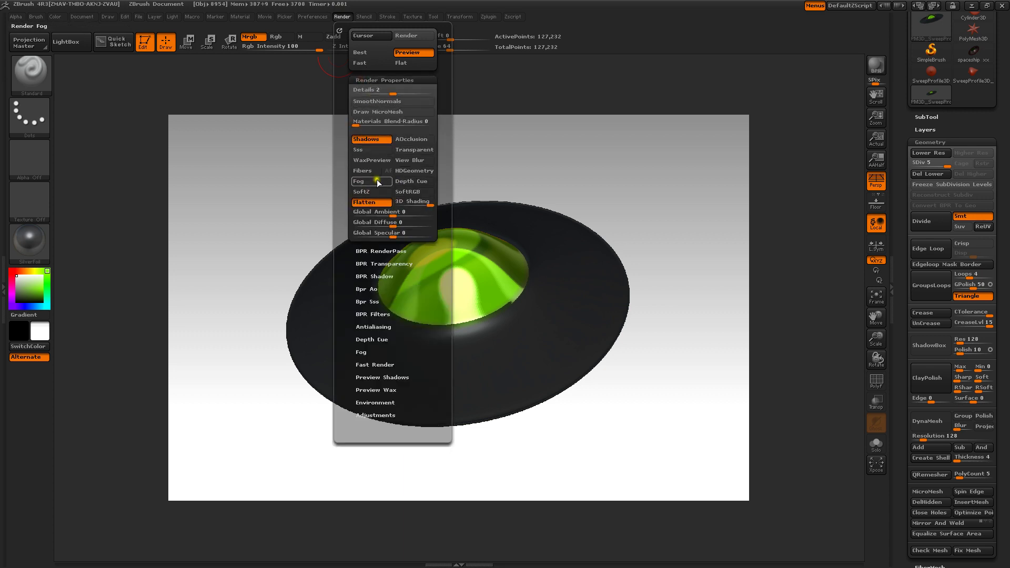
click(359, 191)
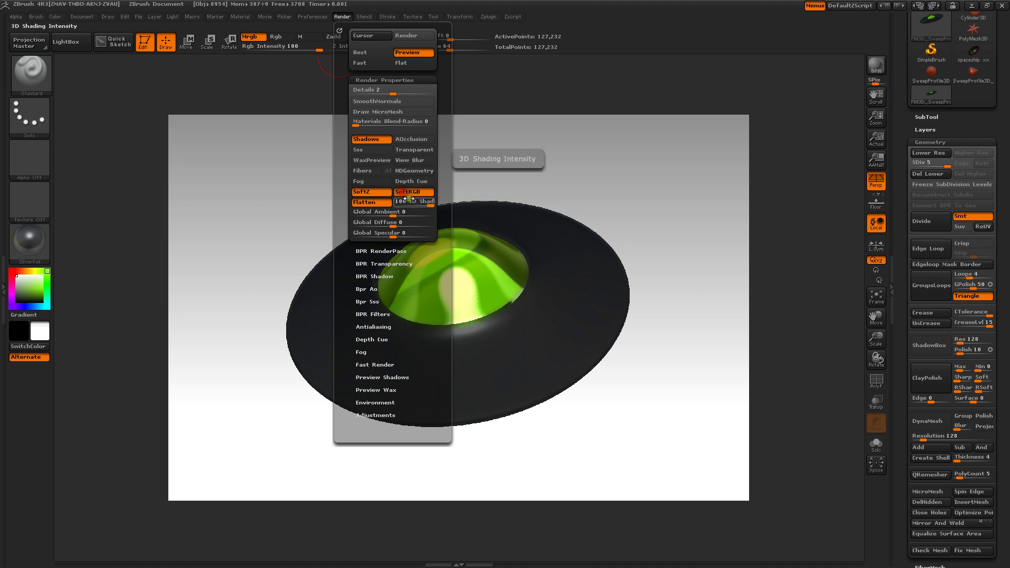
click(411, 194)
click(411, 182)
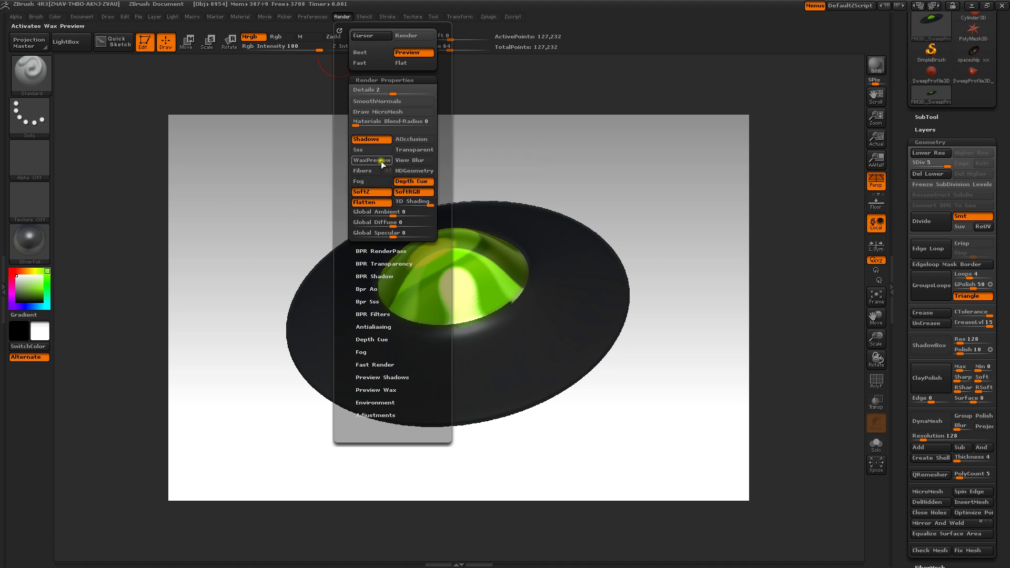
- Set the Depth Cue's Depth1 to about 3.78 and Depth2 to about 0.73, and render the ship at Best quality
click(367, 339)
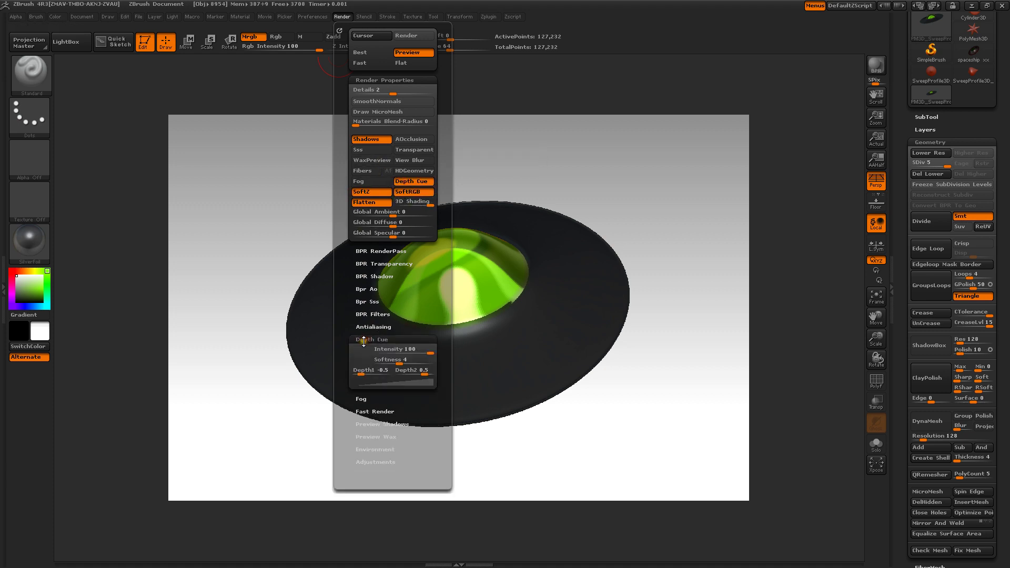
drag(367, 371, 319, 388)
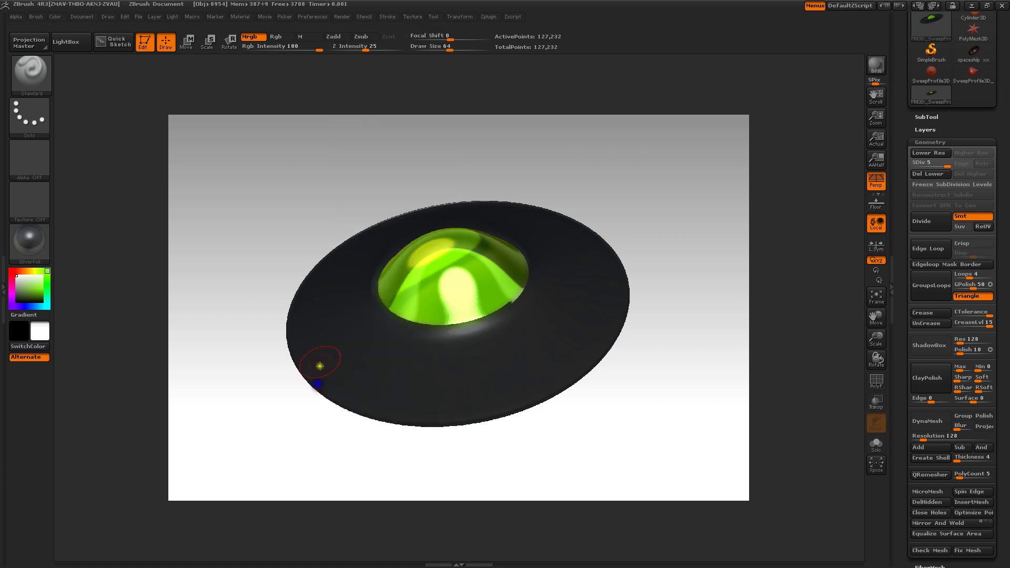
click(342, 17)
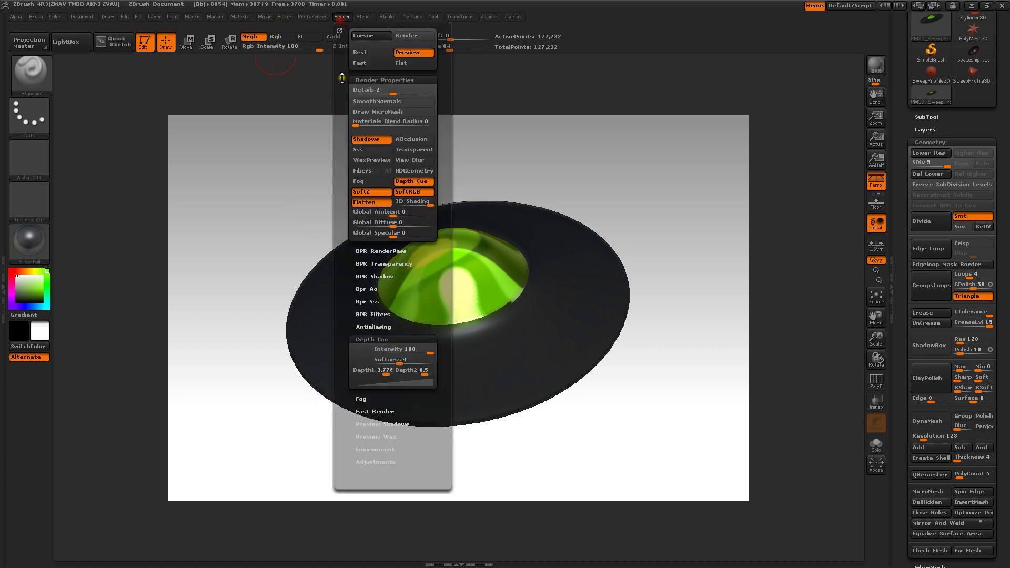
drag(414, 369, 563, 216)
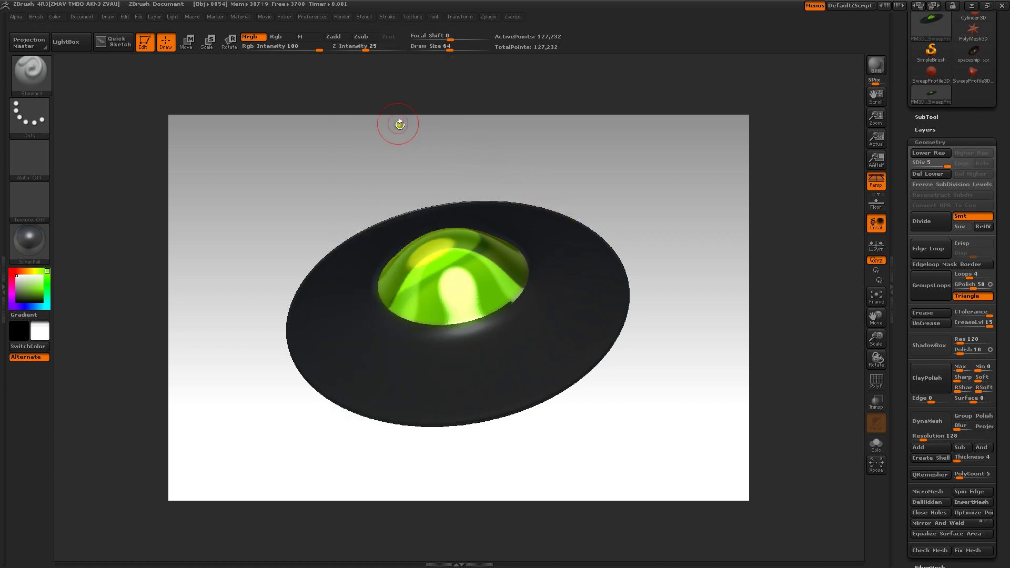
click(340, 17)
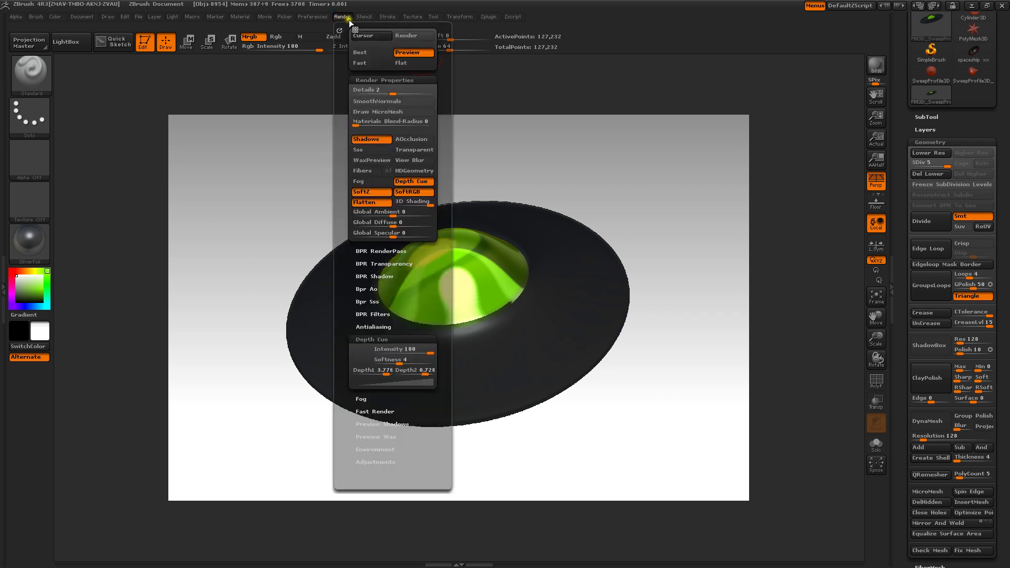
click(362, 53)
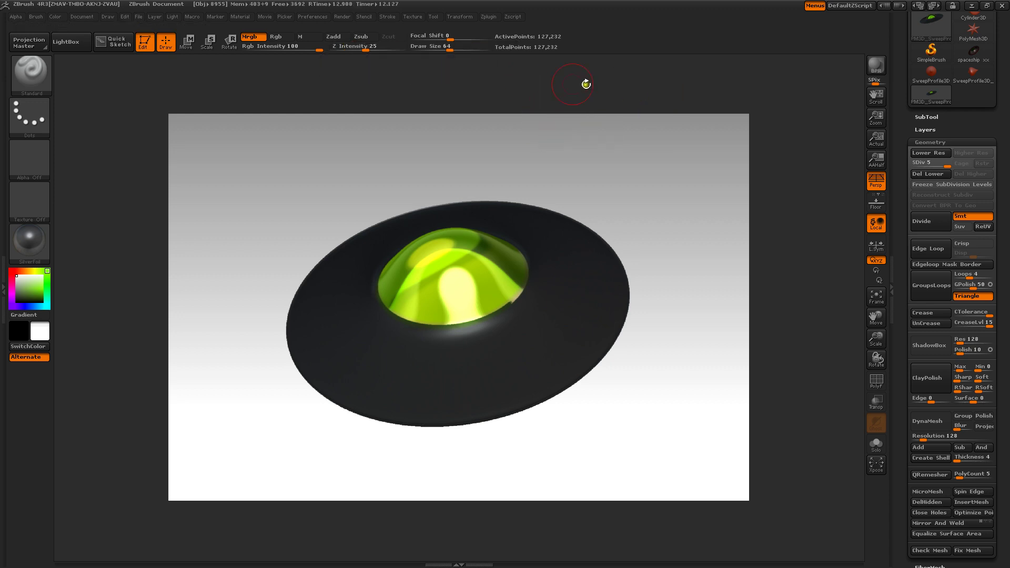
- Save the active tool in the ZTools folder as "spaceship xxx"
click(81, 15)
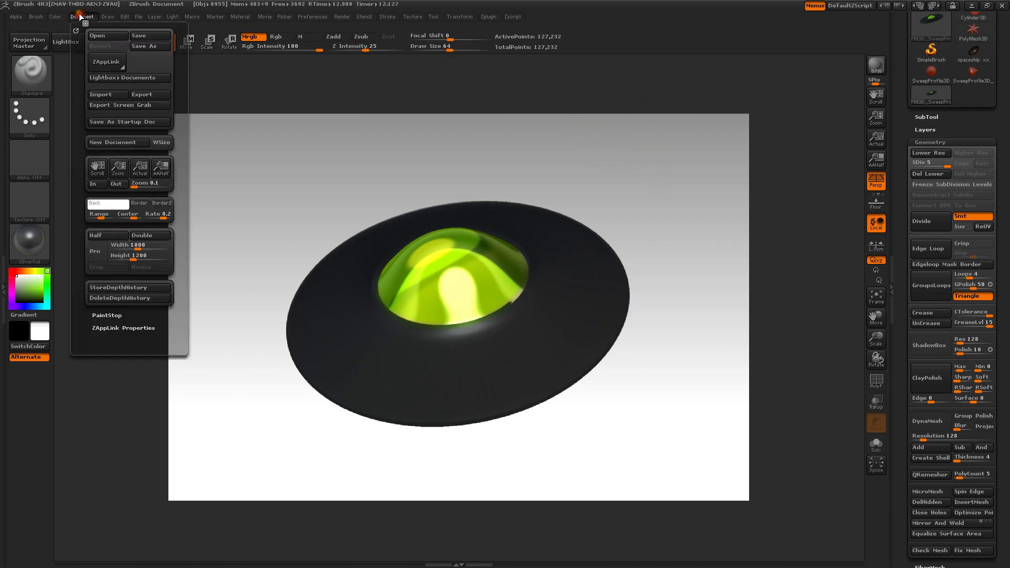
click(137, 40)
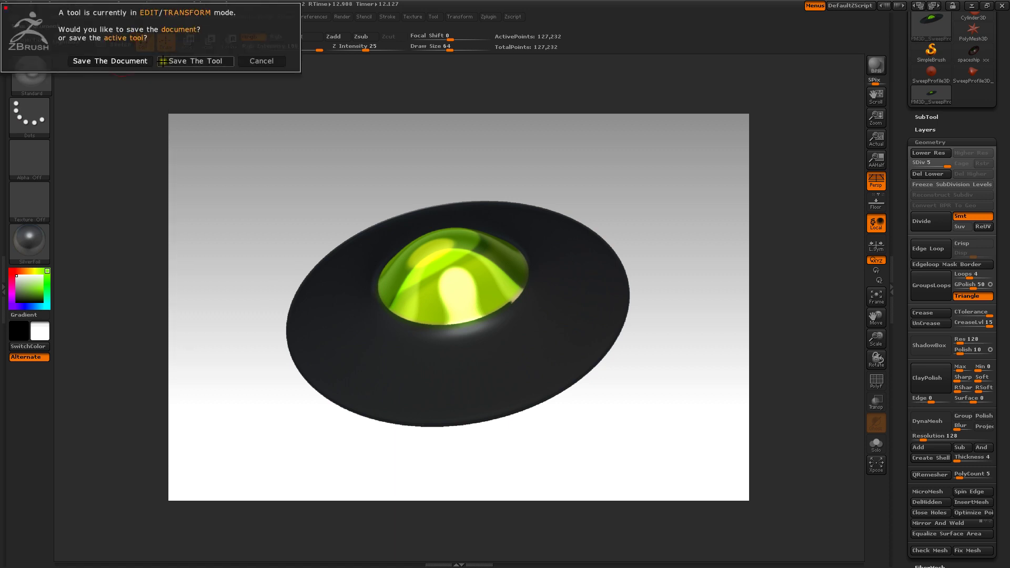
click(182, 61)
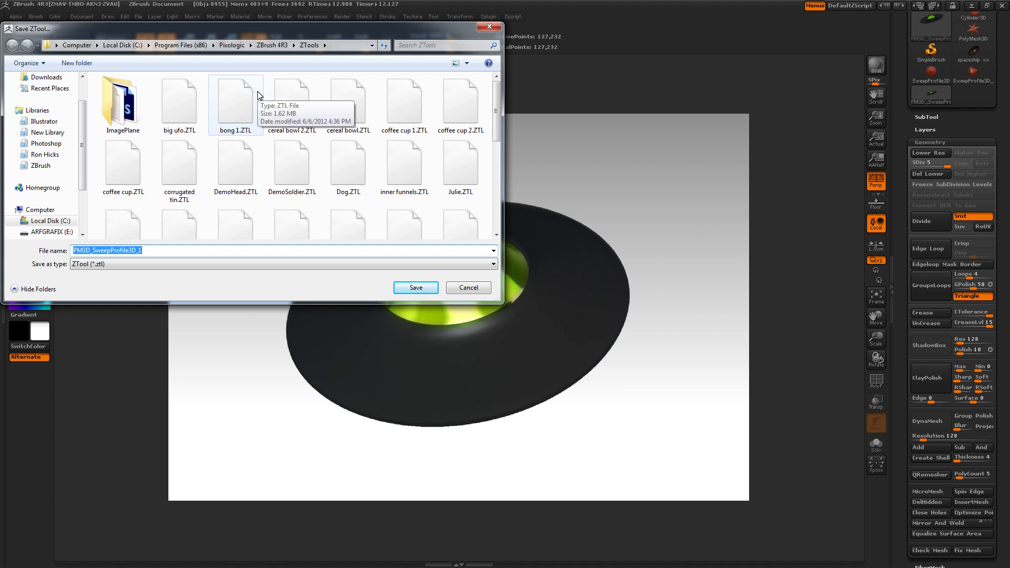
text(space)
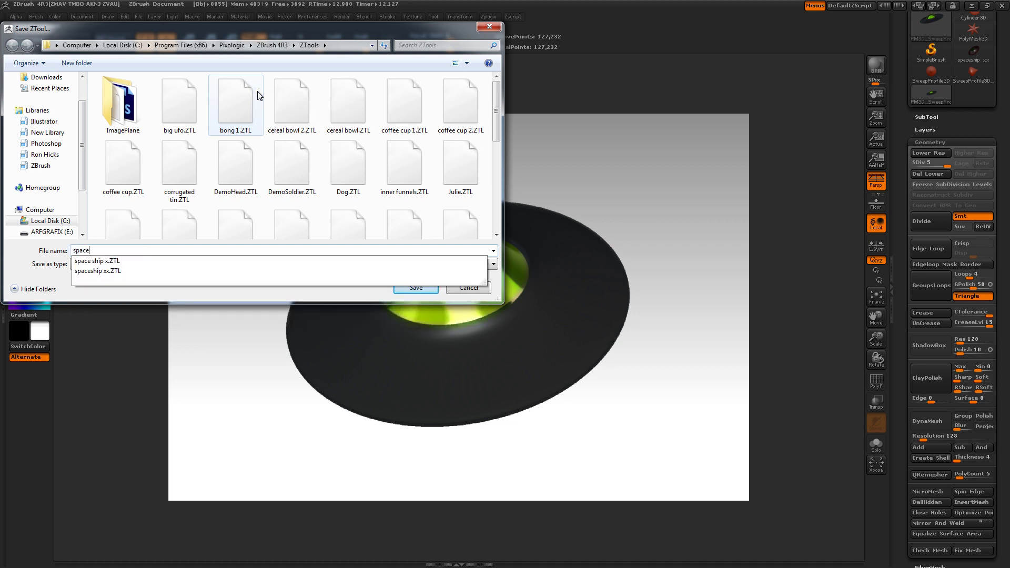
text(ship xxx)
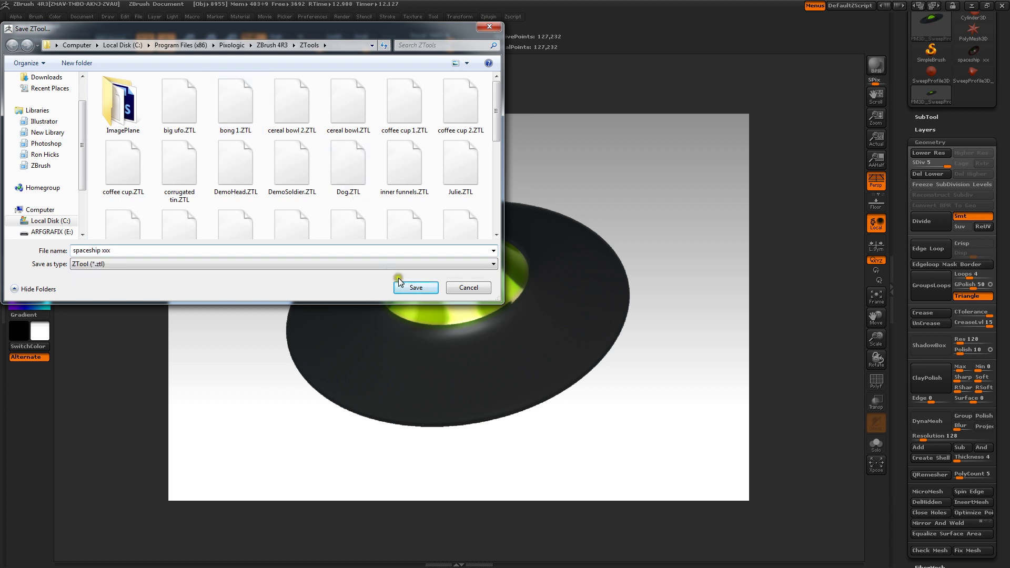
click(415, 287)
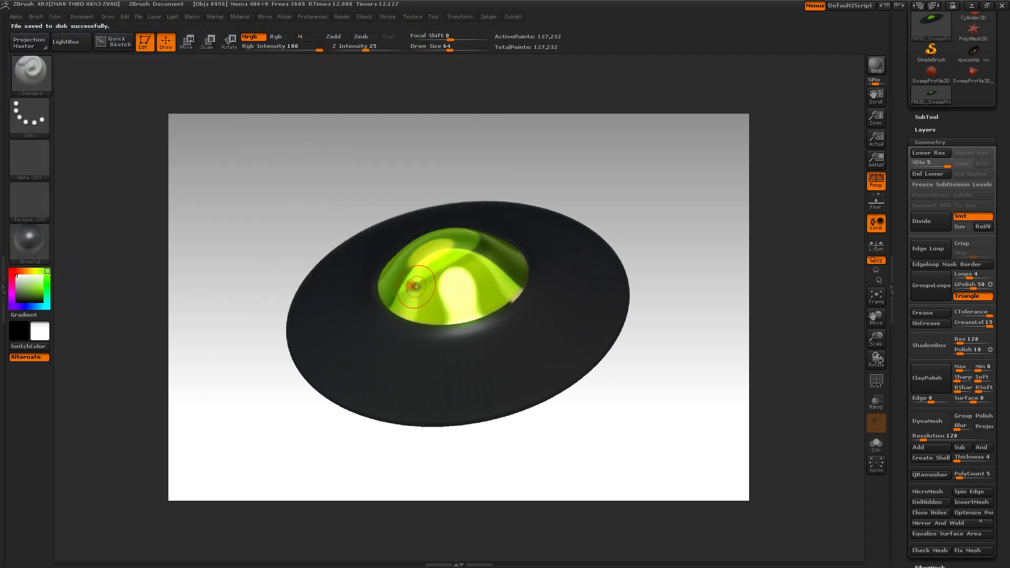
- Save the ZBrush document as "spaceship xxx" in ZDoc (*.zbr) format in the ZDocs folder of ZBrush 4R3
click(81, 17)
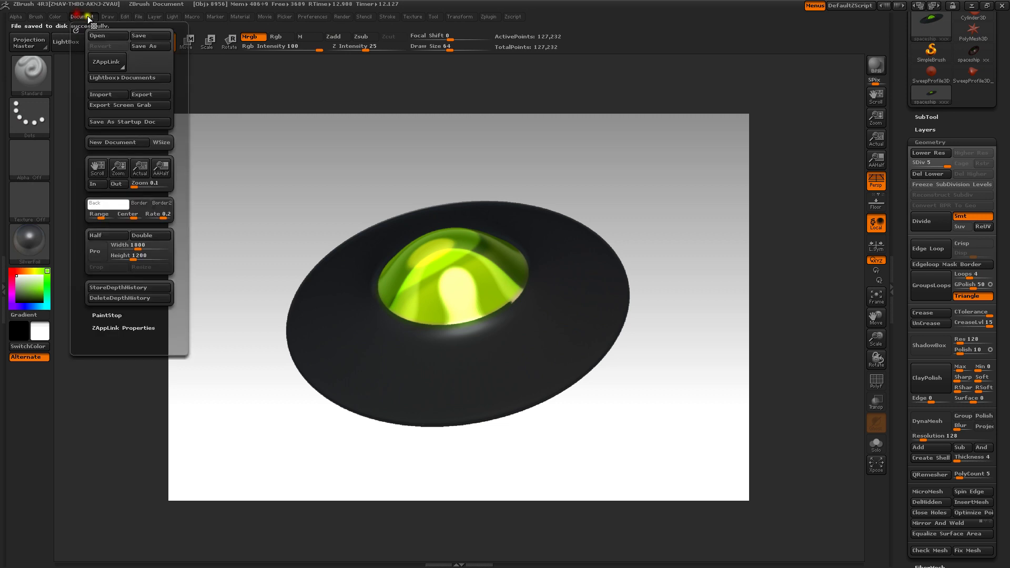
click(141, 47)
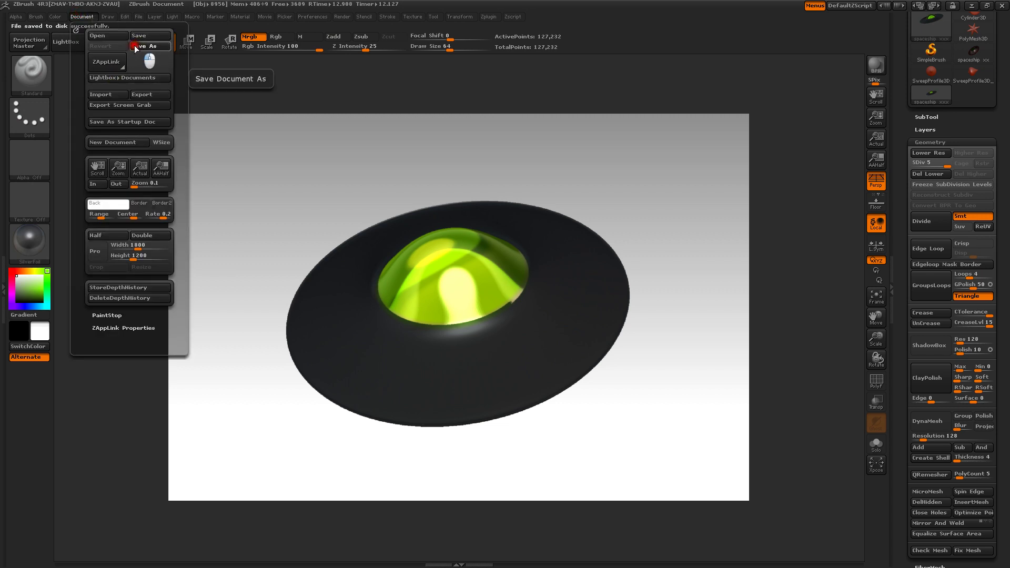
click(140, 64)
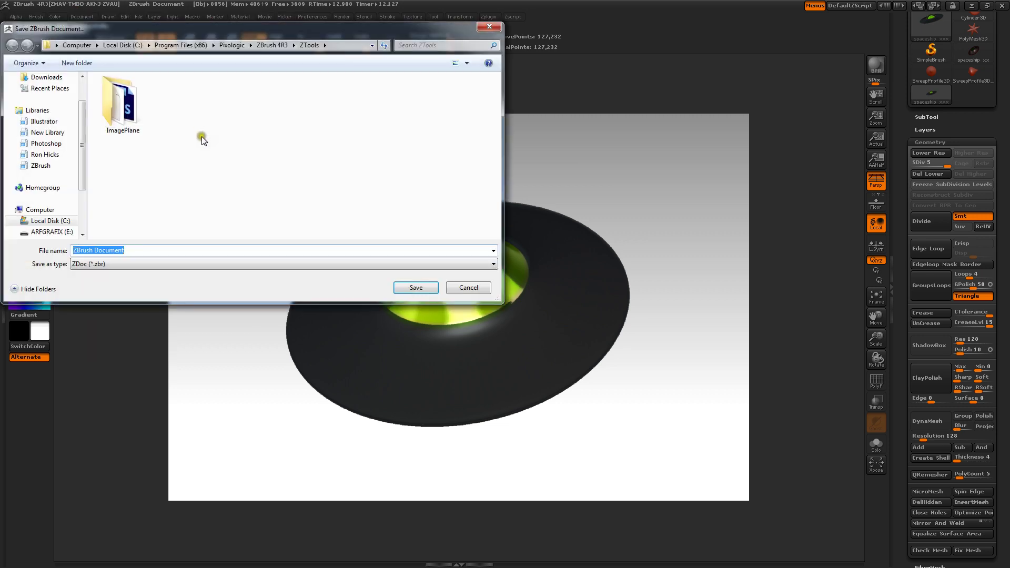
click(272, 45)
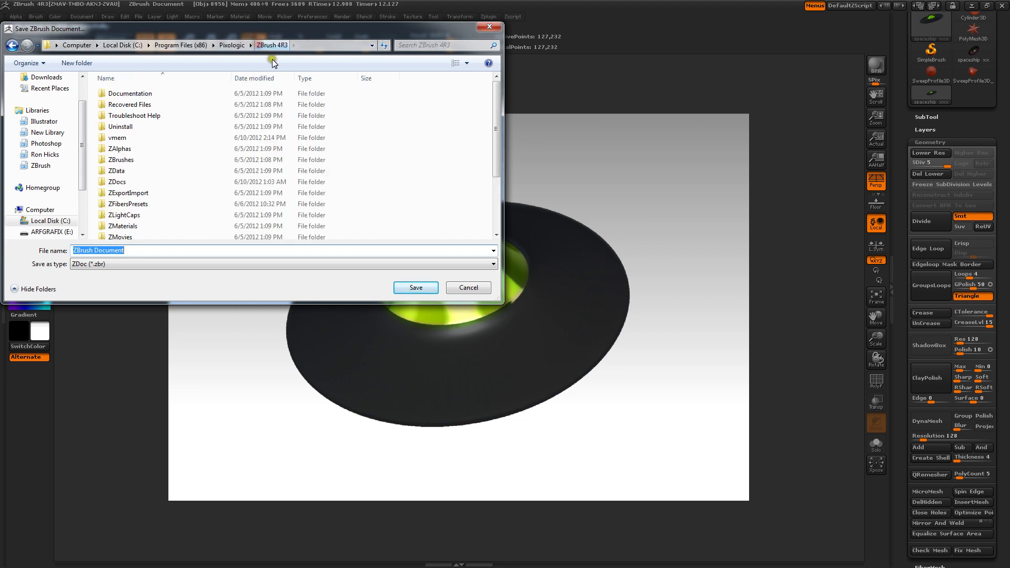
double_click(125, 181)
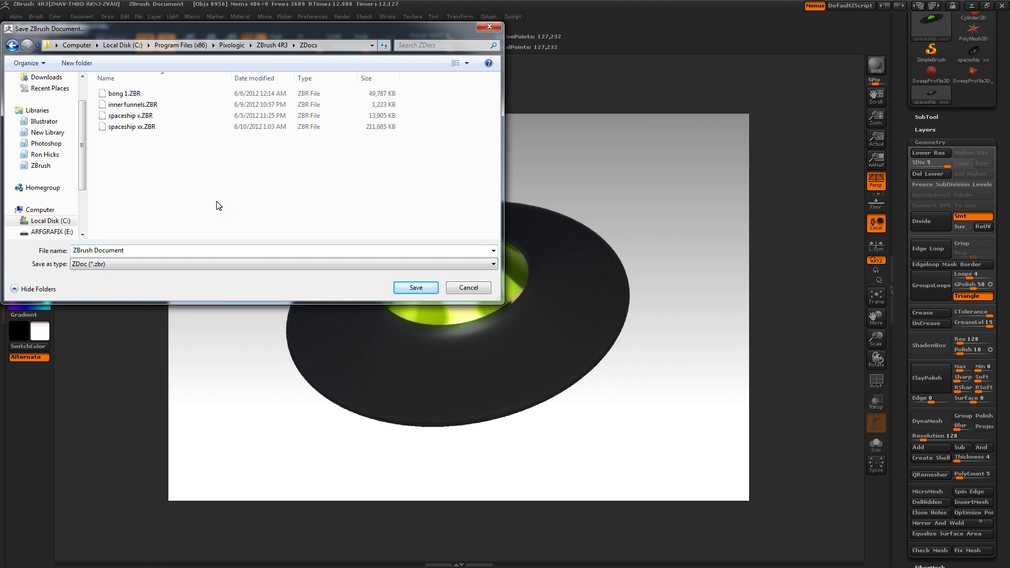
click(134, 250)
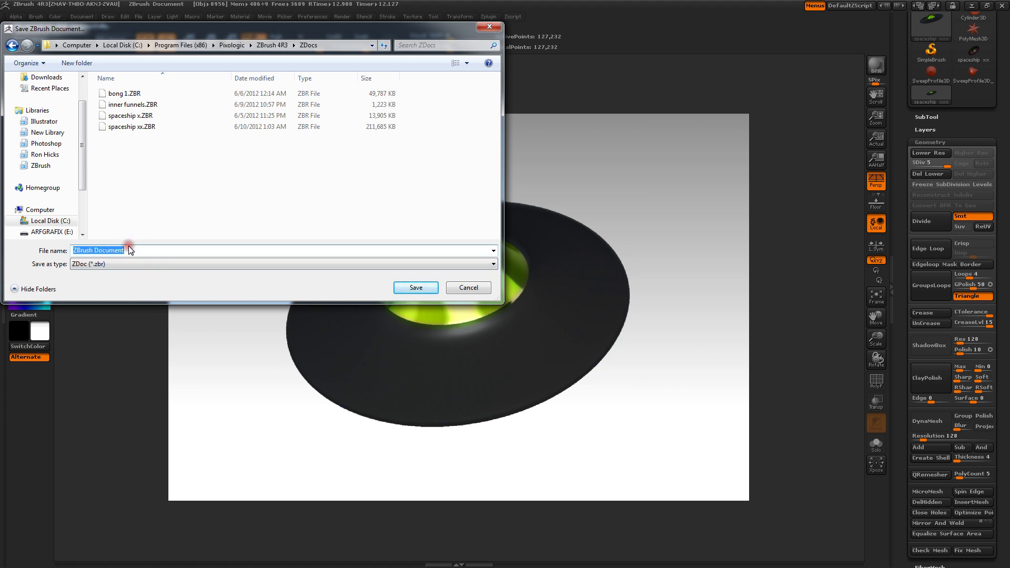
text(spa)
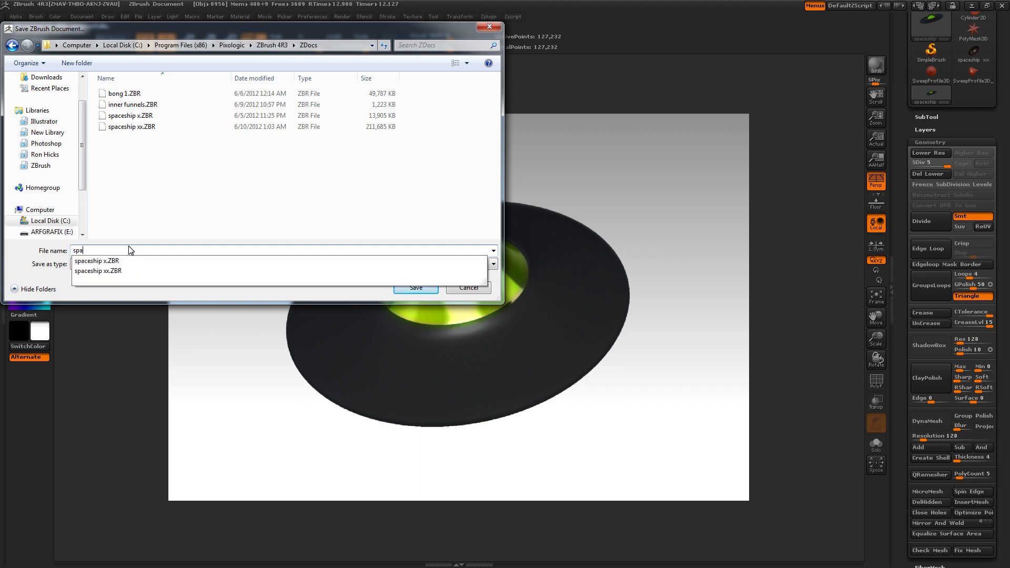
text(ceship xxx)
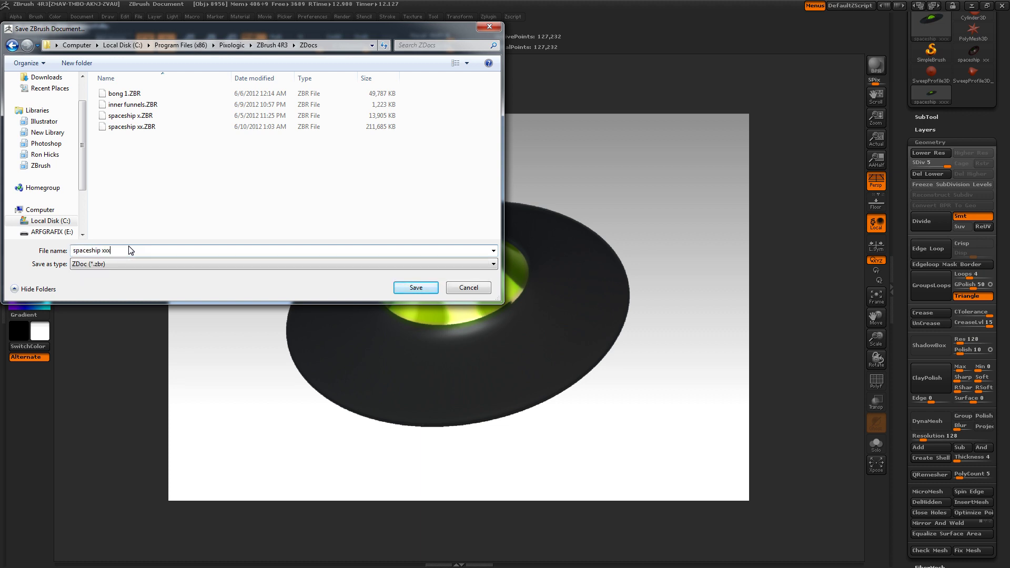
click(408, 289)
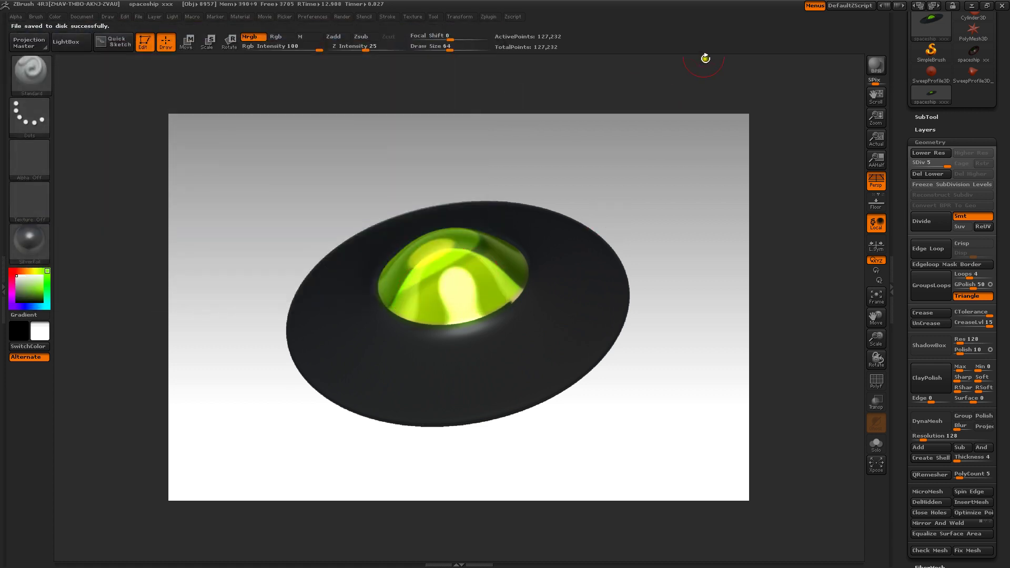